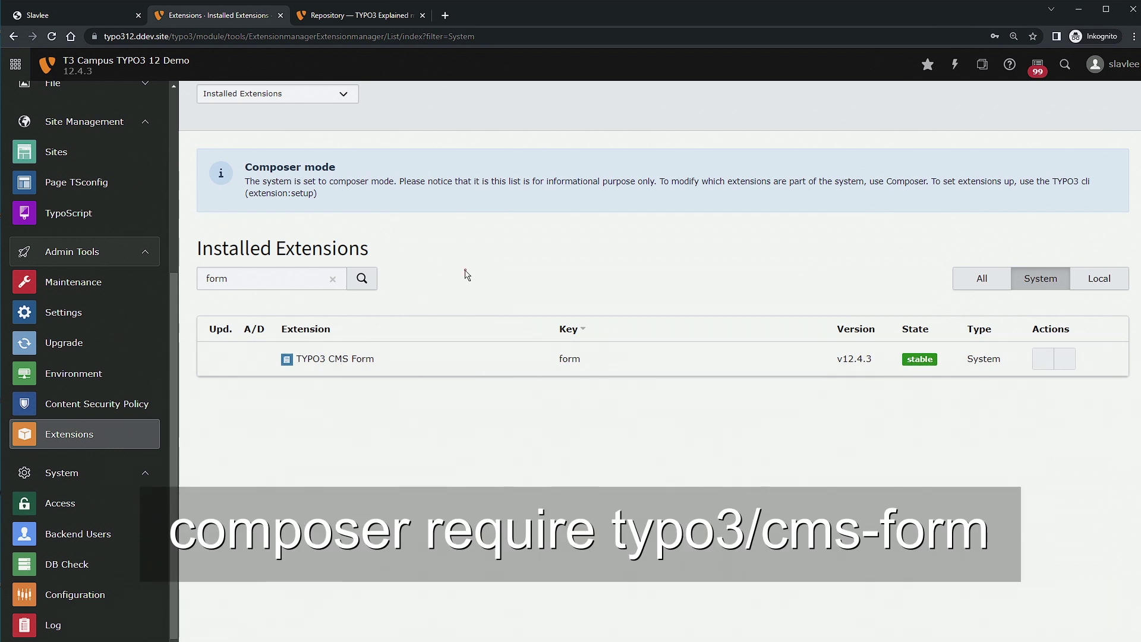
# Scroll up the Installed Extensions list filtered for 'form' to view TYPO3 CMS Form v12.4.3.
pyautogui.scroll(5, 107, 268)
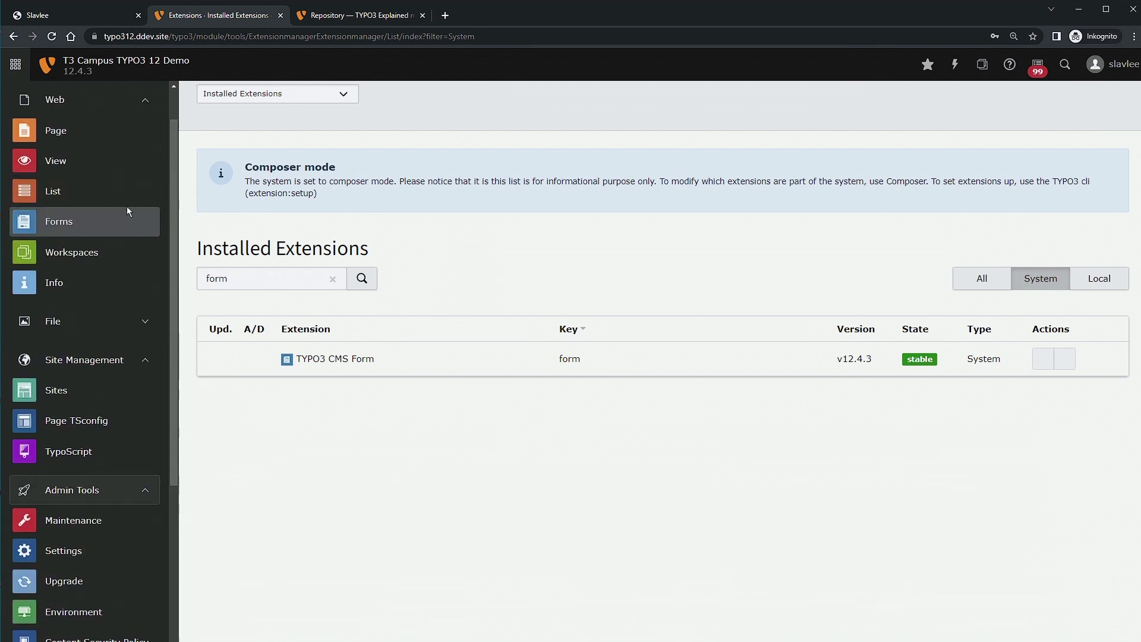
# Create a new subpage 'Formularbeispiele' under Slavlee and save it.
pyautogui.click(101, 505)
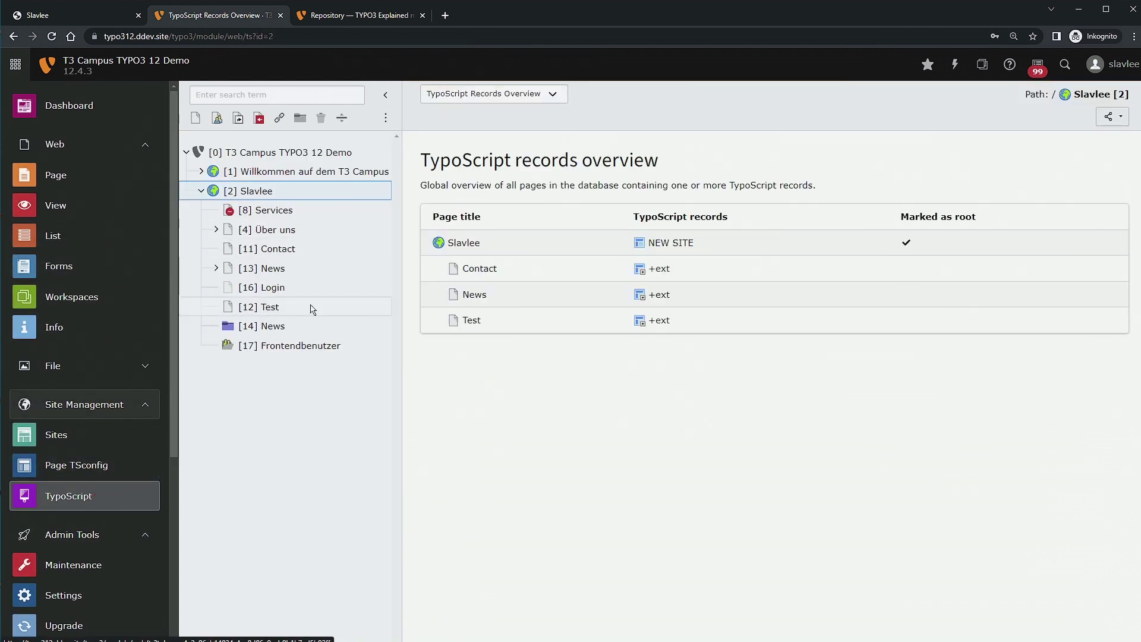
pyautogui.click(212, 191)
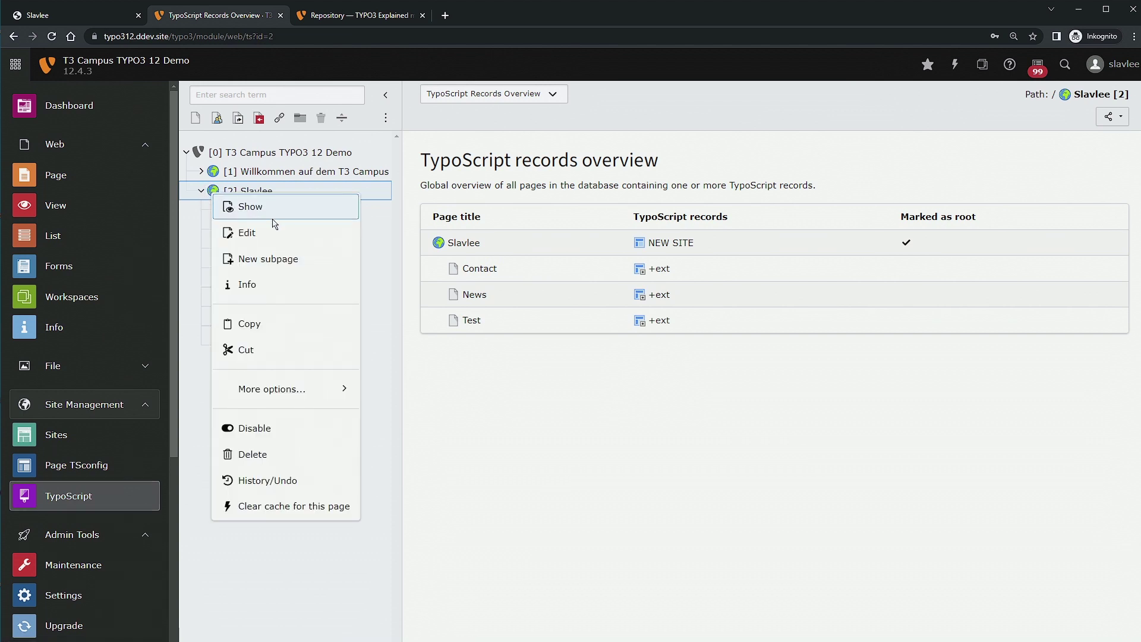
pyautogui.click(279, 264)
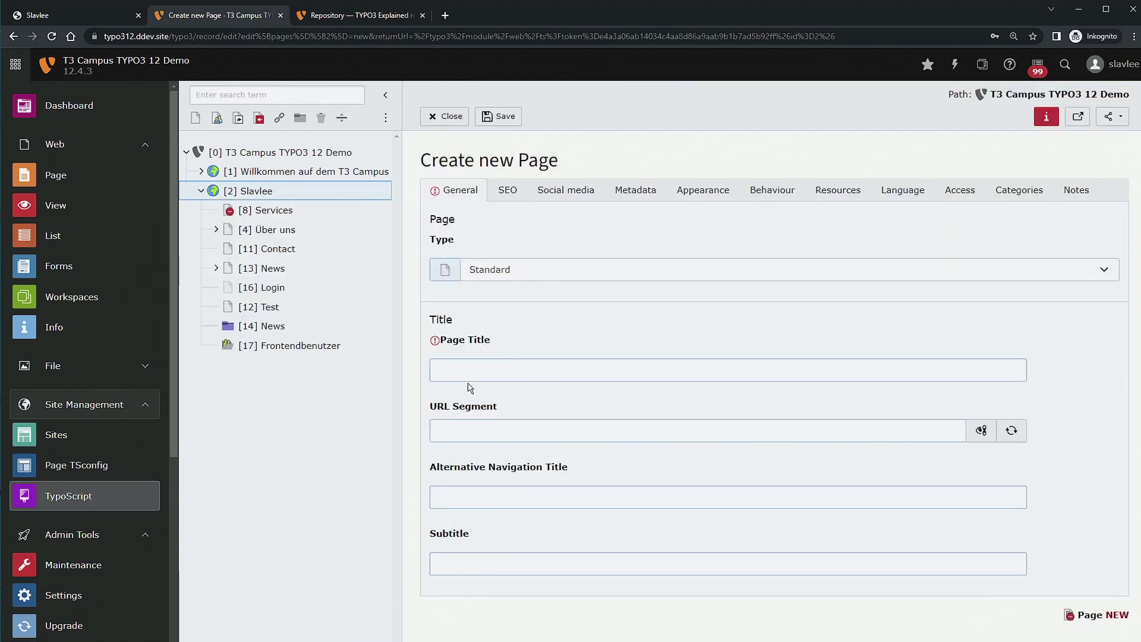
pyautogui.click(471, 379)
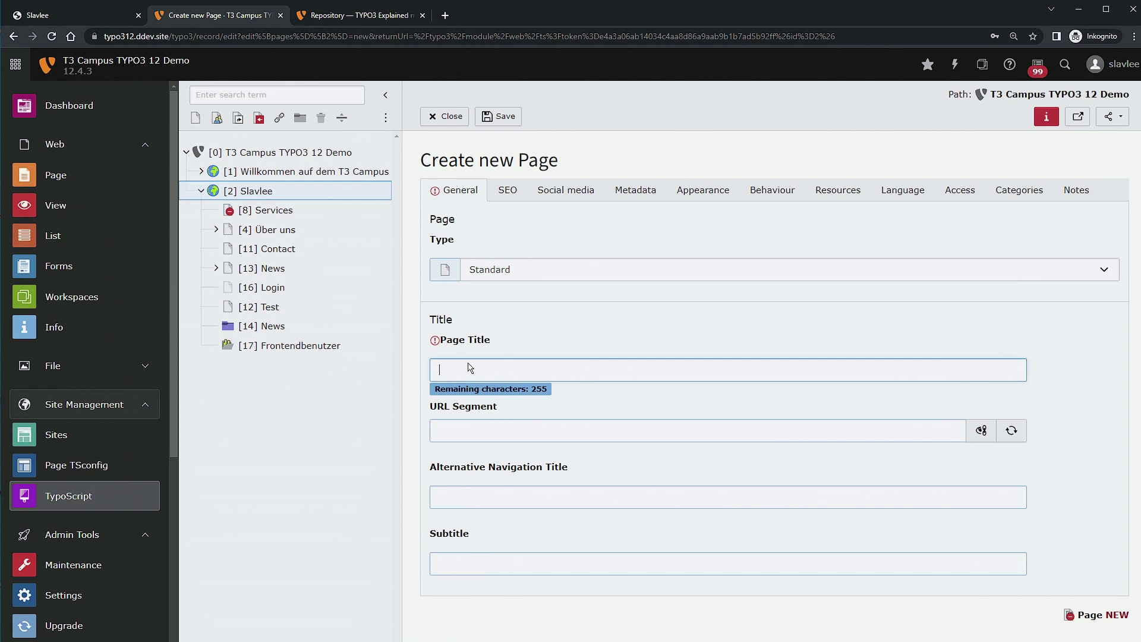
pyautogui.write('Formular')
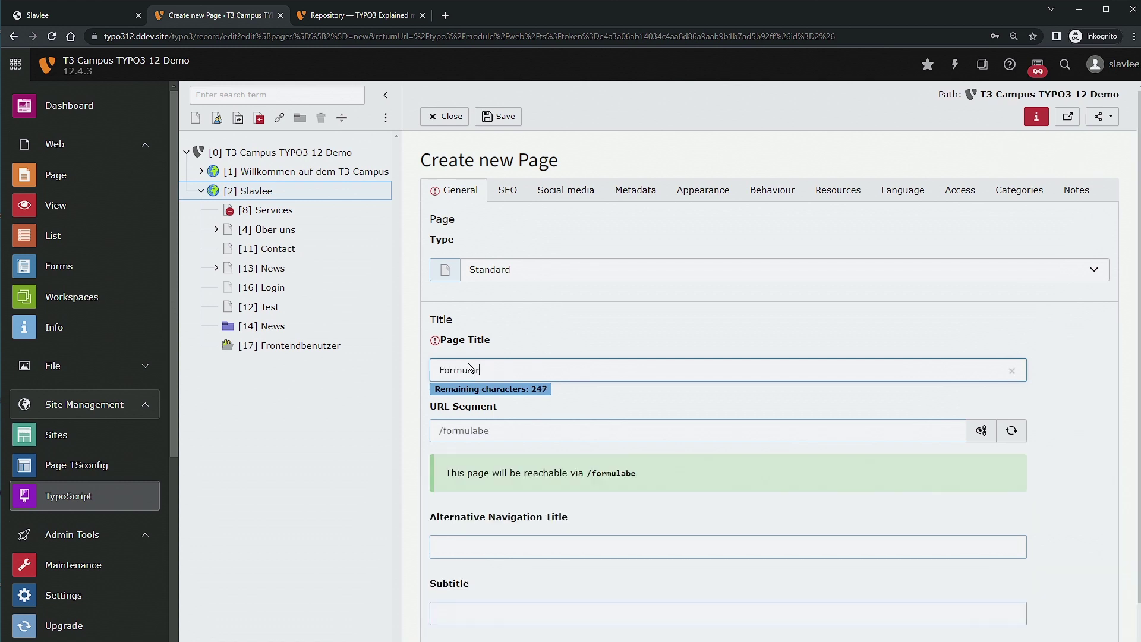
pyautogui.write('beispiele')
pyautogui.click(507, 116)
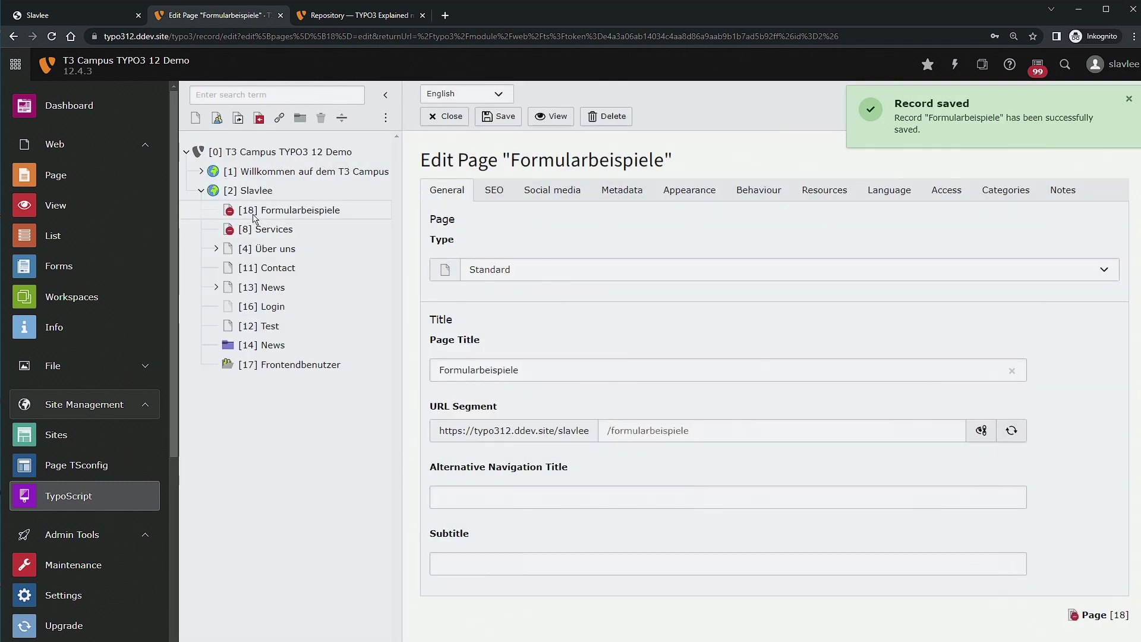
# Move Formularbeispiele after Test in the page tree and enable it.
pyautogui.moveTo(254, 219); pyautogui.dragTo(303, 336)
pyautogui.click(742, 381)
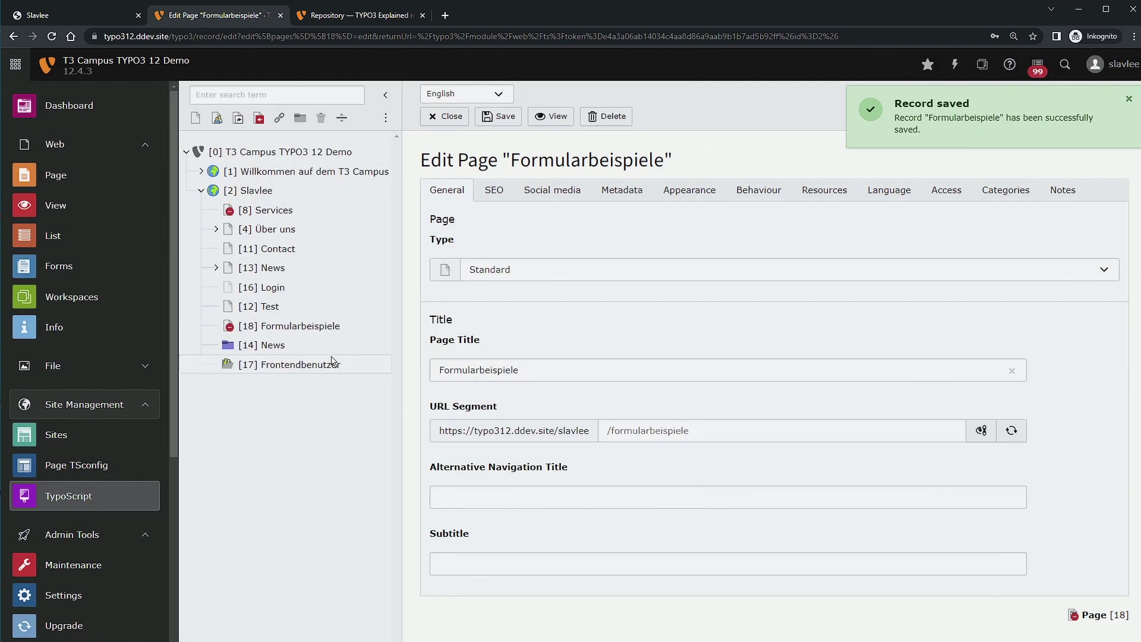
pyautogui.click(228, 326)
pyautogui.click(274, 559)
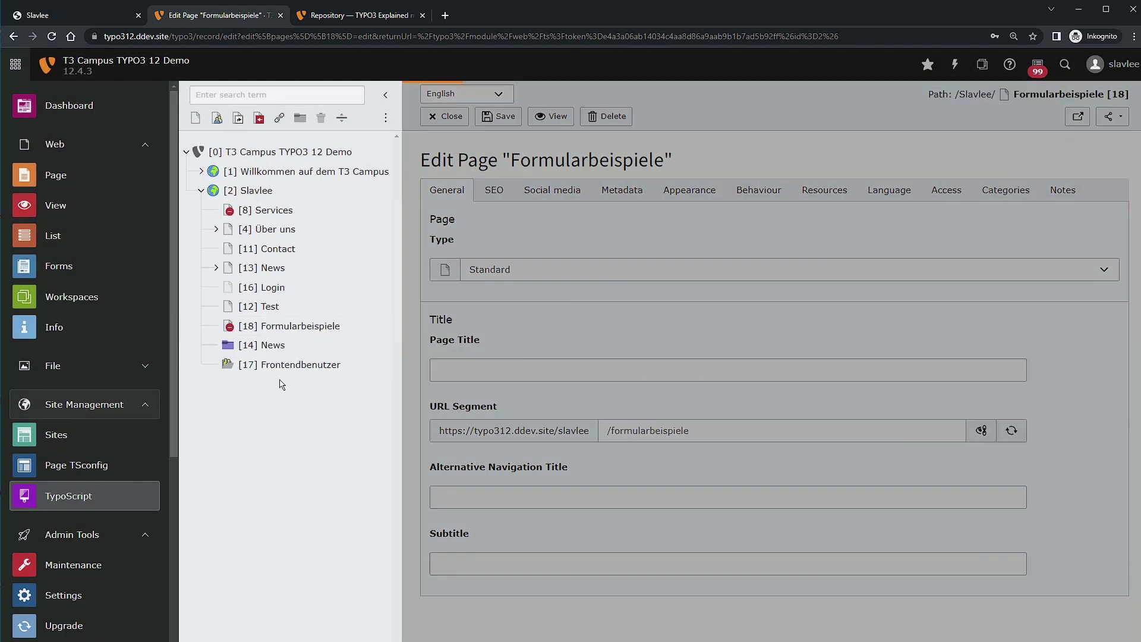
# Add a subpage 'Kontaktformular' under Formularbeispiele, make it visible, and save it.
pyautogui.click(232, 326)
pyautogui.click(308, 394)
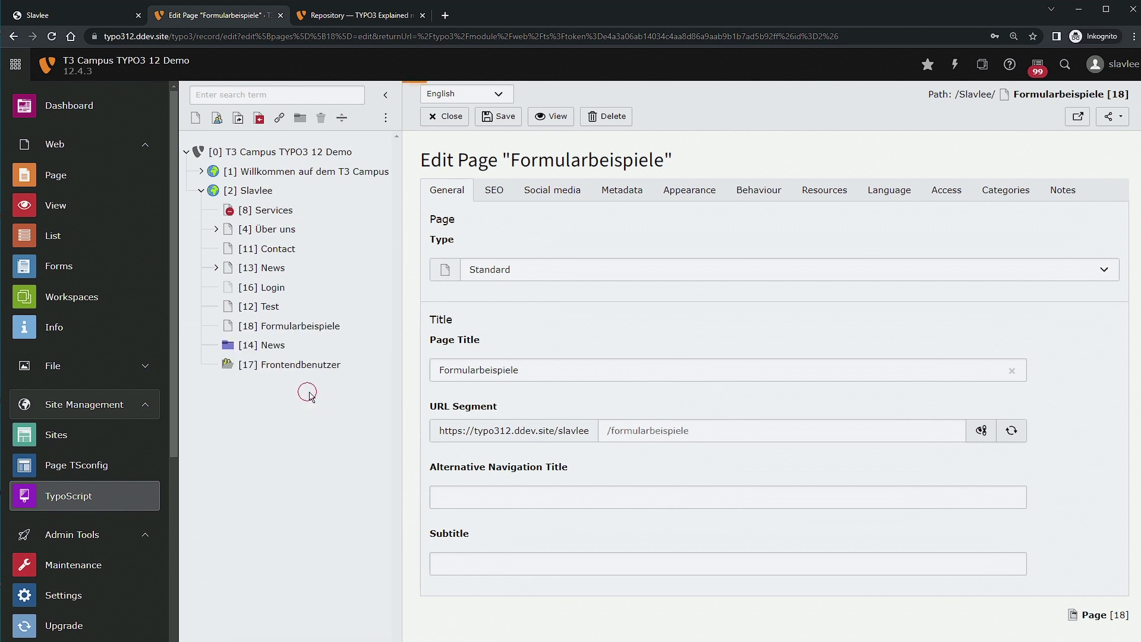
pyautogui.click(517, 376)
pyautogui.write('Kontak')
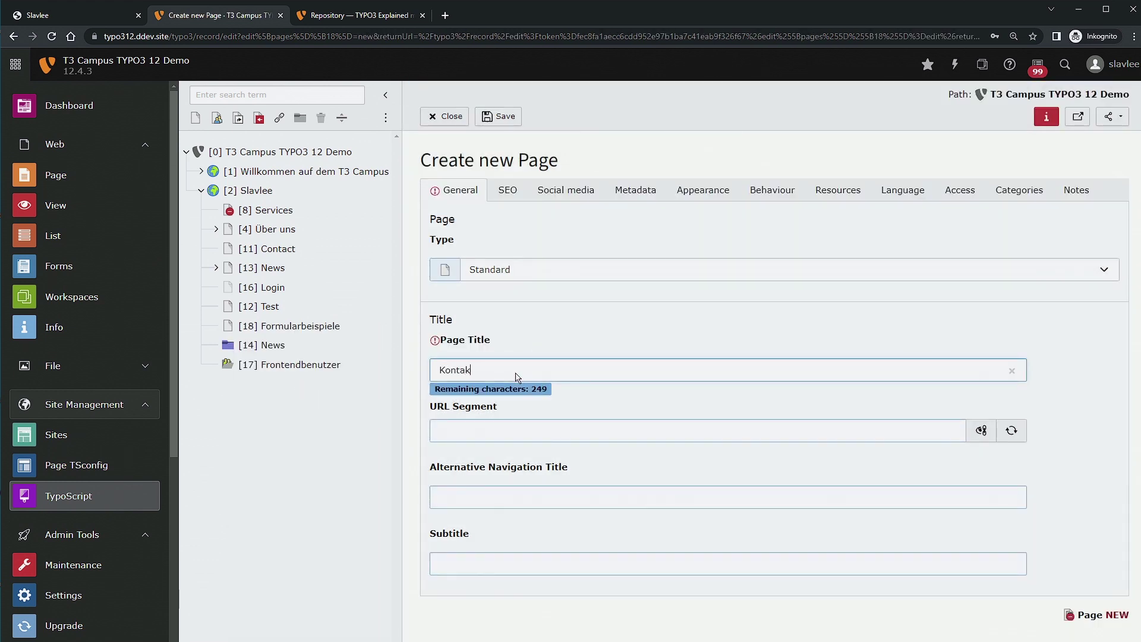
pyautogui.write('tformular')
pyautogui.press('Return')
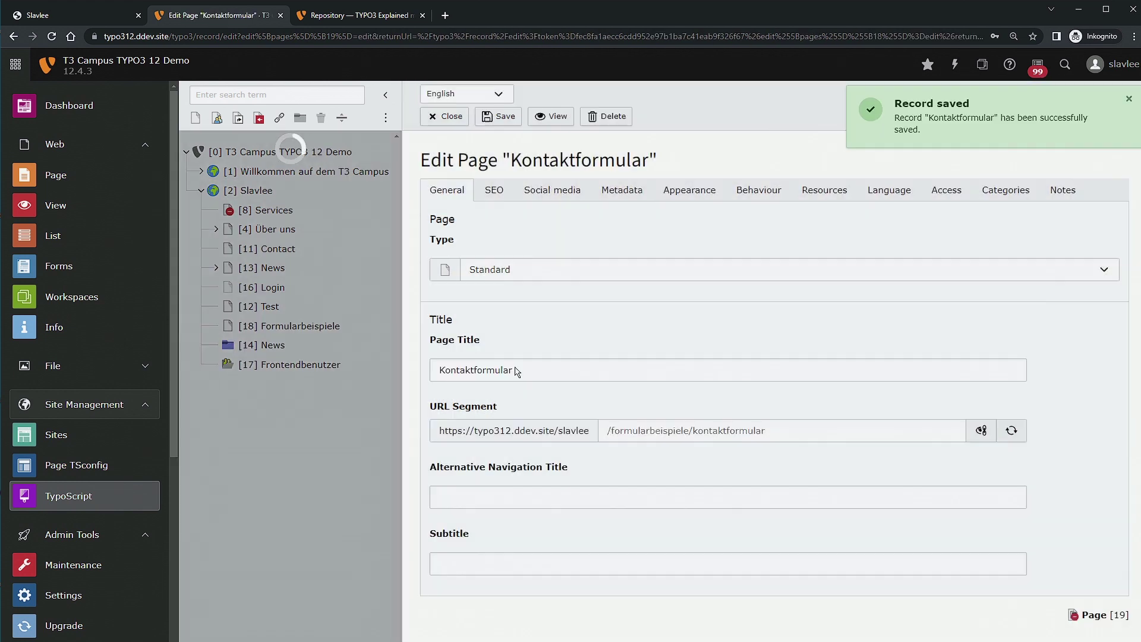
pyautogui.click(973, 189)
pyautogui.click(947, 189)
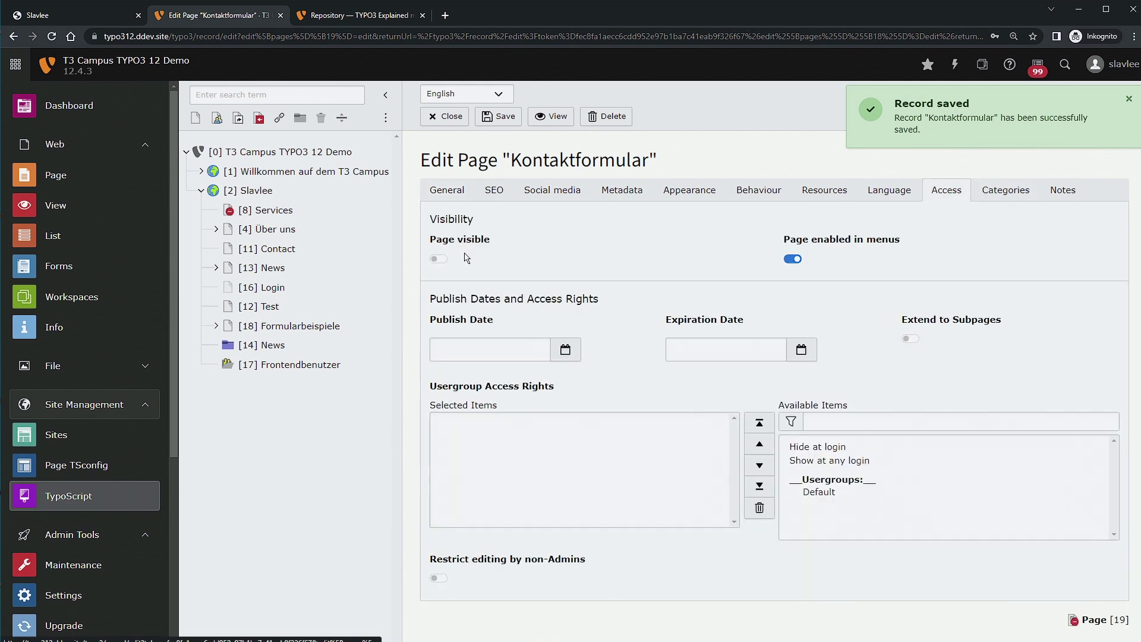
pyautogui.click(439, 259)
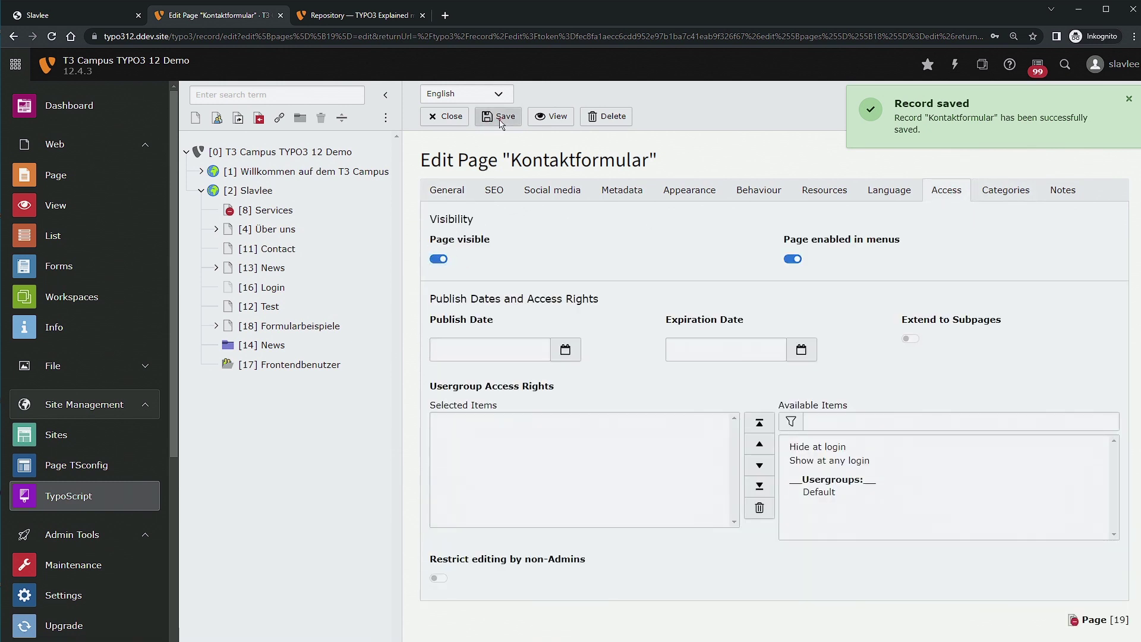
pyautogui.click(502, 116)
pyautogui.click(76, 495)
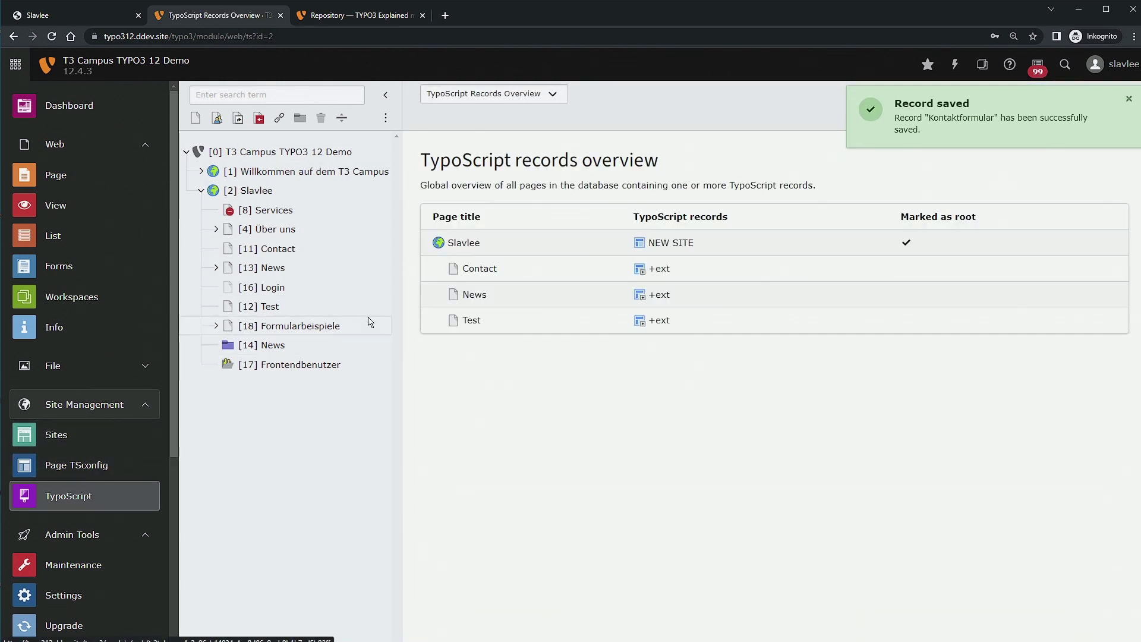
# Switch to the Edit TypoScript Record view and inspect Slavlee's NEW SITE record.
pyautogui.click(217, 326)
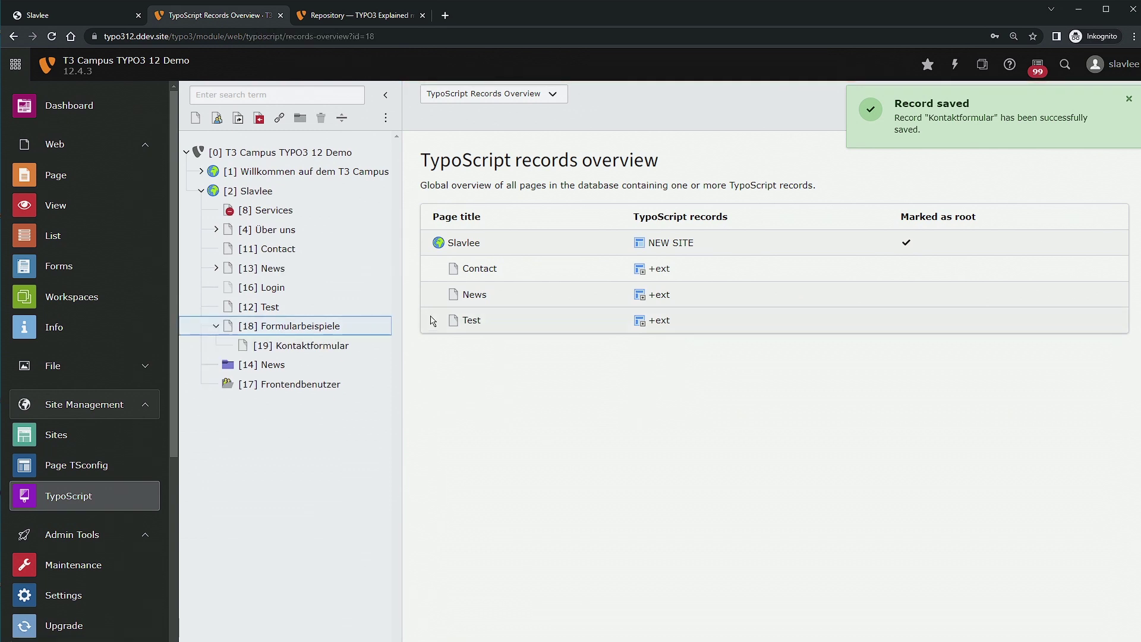
pyautogui.click(483, 99)
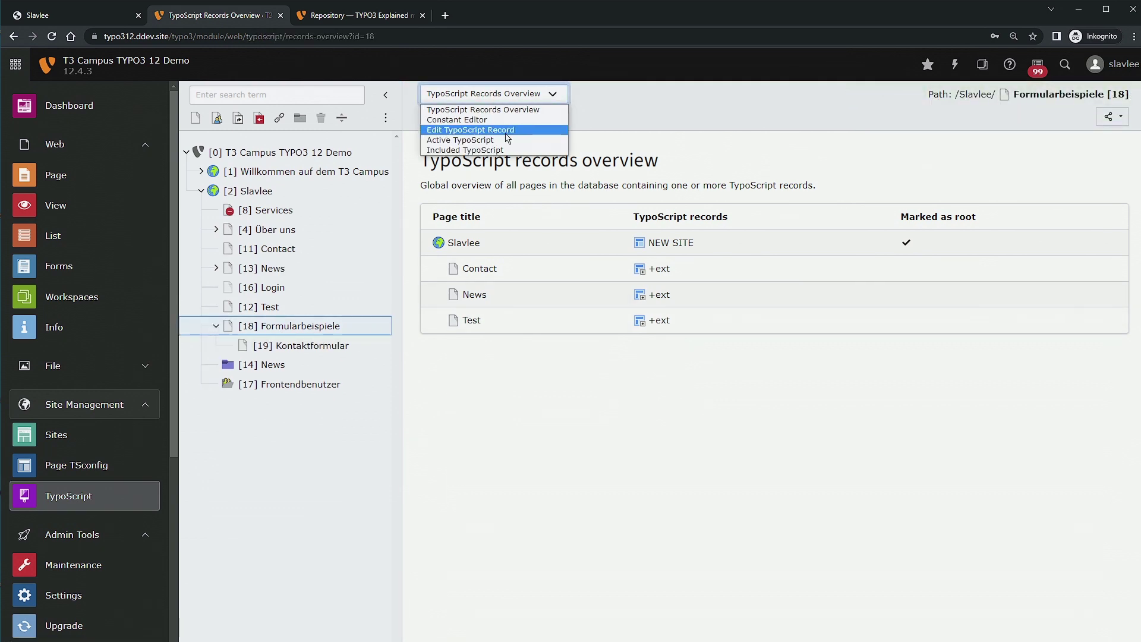
pyautogui.click(507, 132)
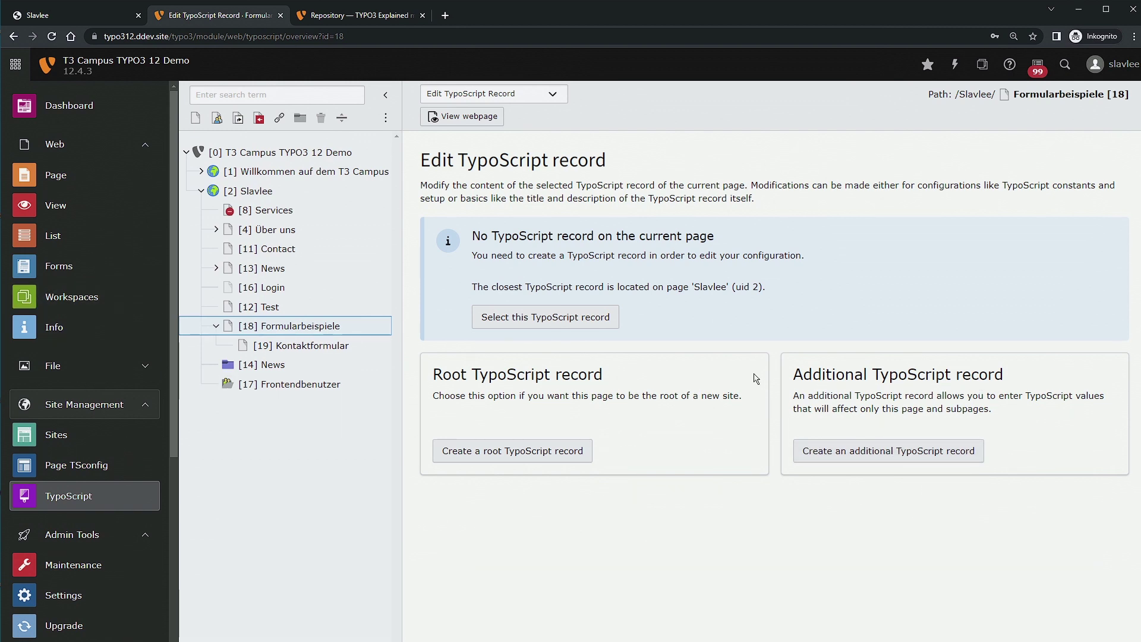
pyautogui.click(286, 192)
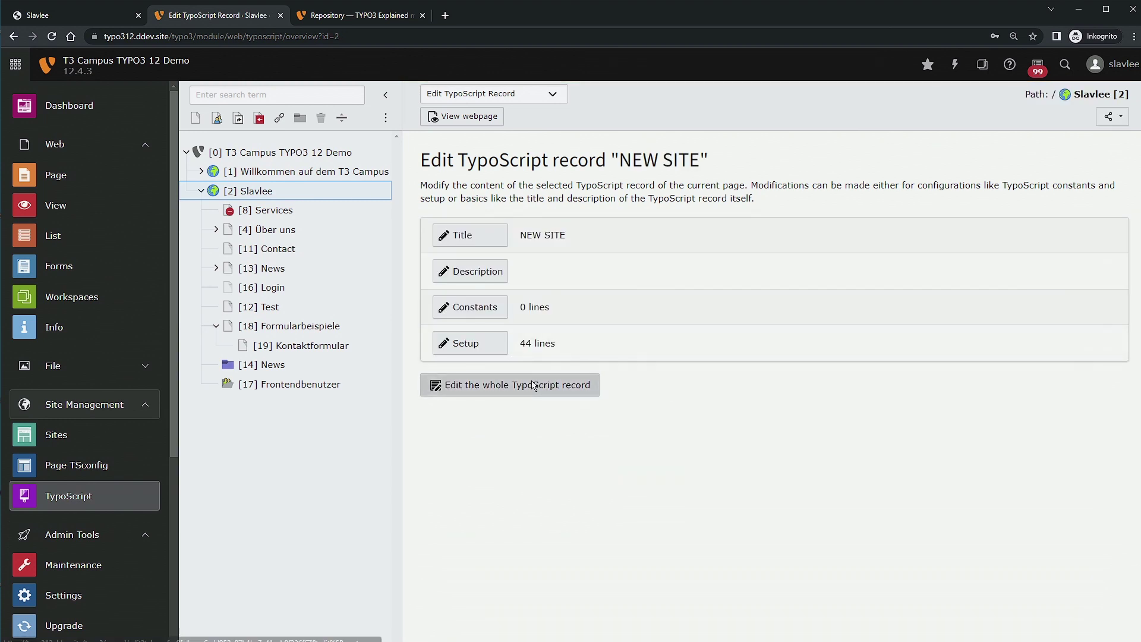
pyautogui.click(534, 386)
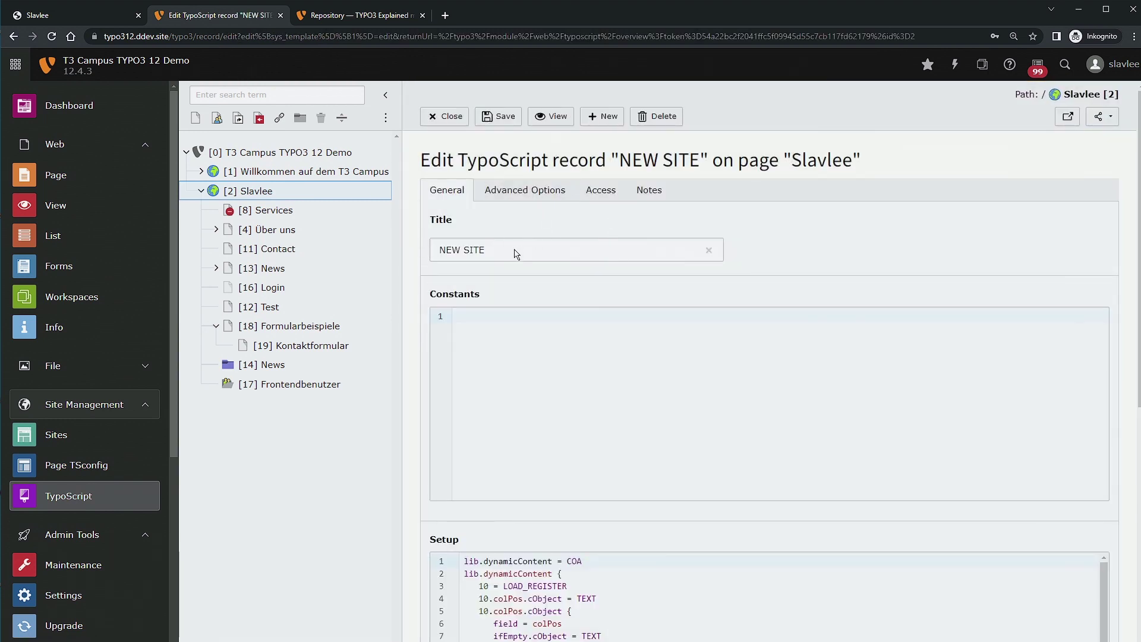
pyautogui.click(357, 327)
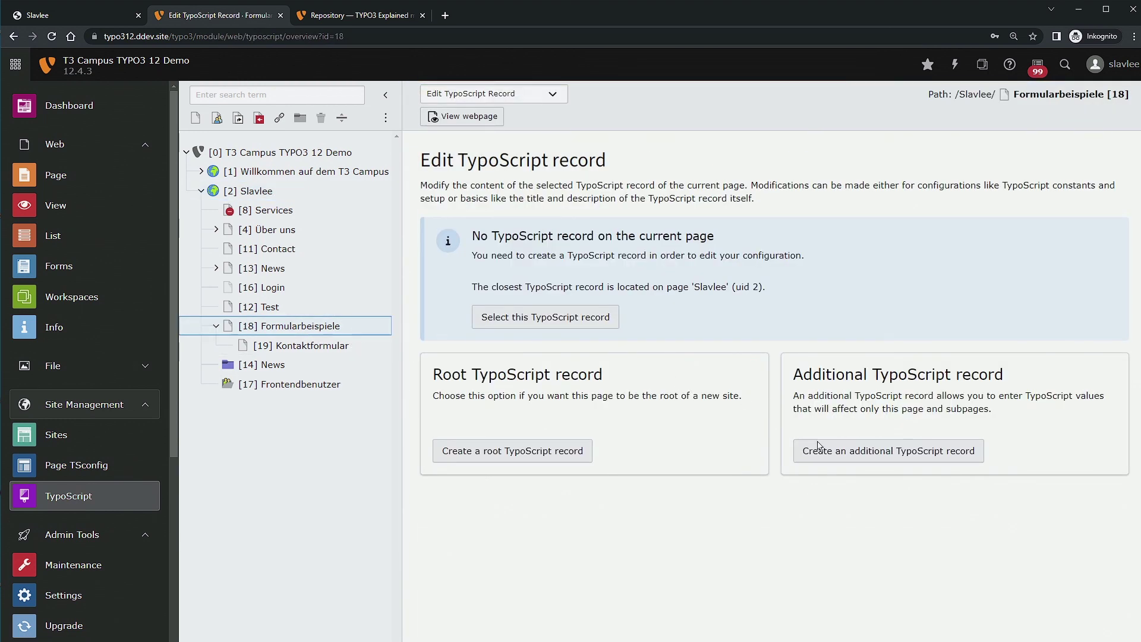
# Create an additional '+ext' TypoScript record on Formularbeispiele and include the Form (form) set.
pyautogui.click(818, 447)
pyautogui.click(523, 386)
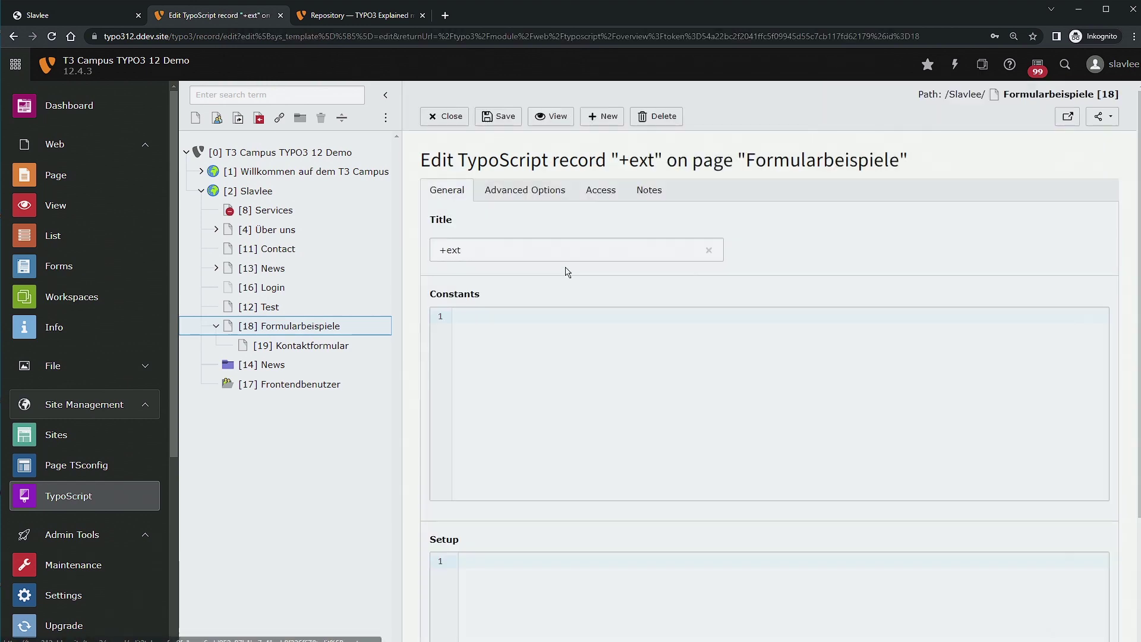
pyautogui.click(552, 193)
pyautogui.scroll(-3, 659, 357)
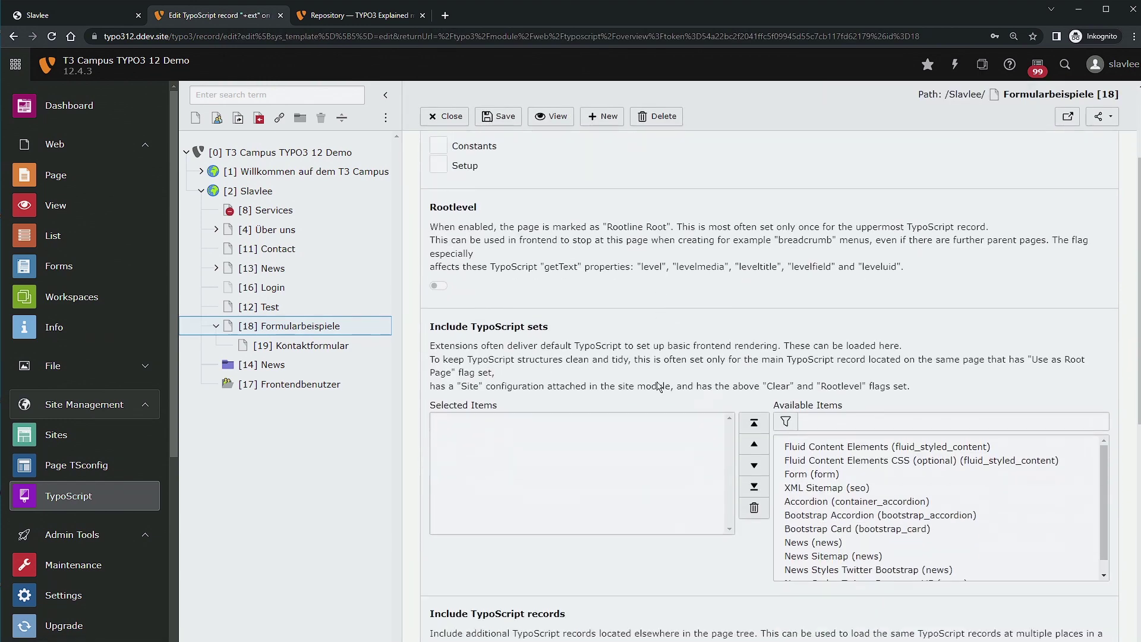
pyautogui.scroll(-3, 659, 386)
pyautogui.click(825, 321)
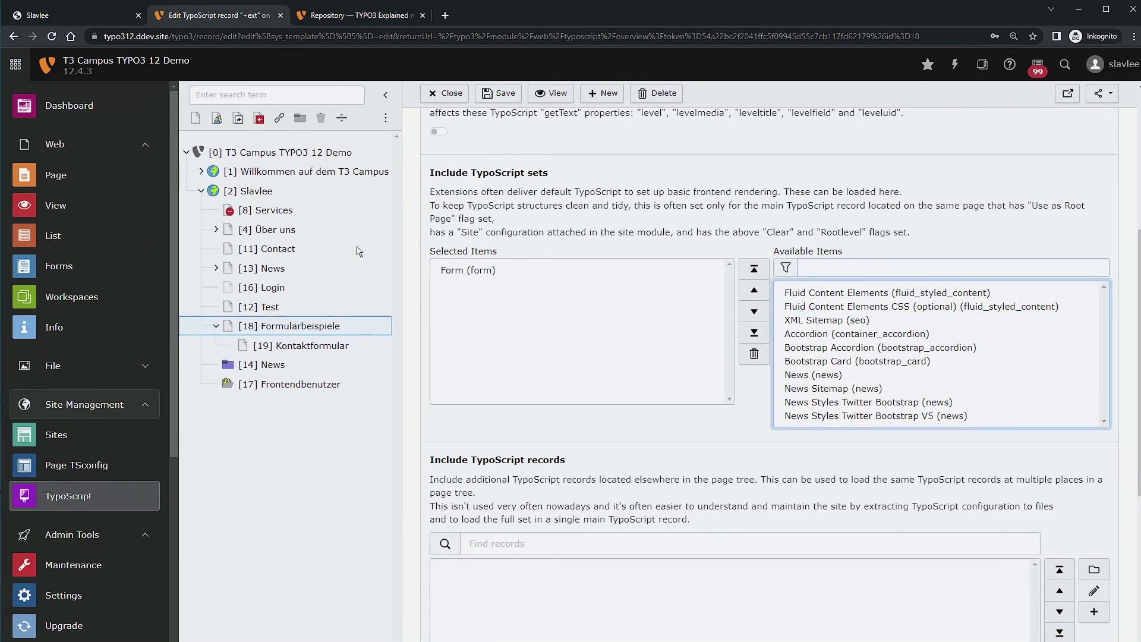
pyautogui.click(362, 193)
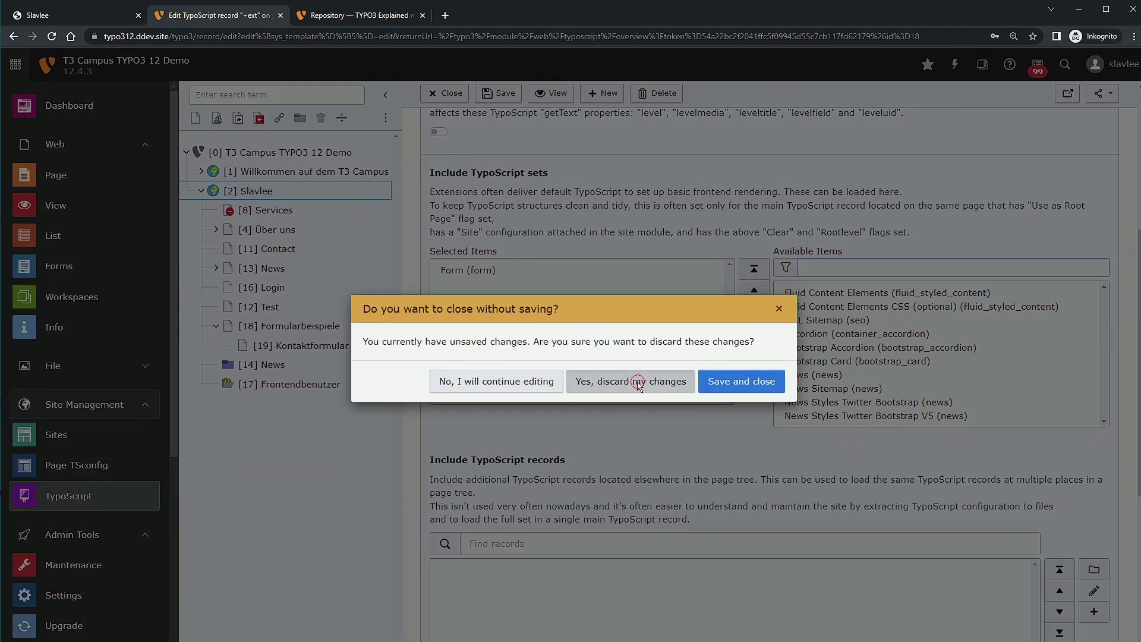
# Discard the +ext changes, verify NEW SITE already includes Form (form), then select Kontaktformular.
pyautogui.click(634, 380)
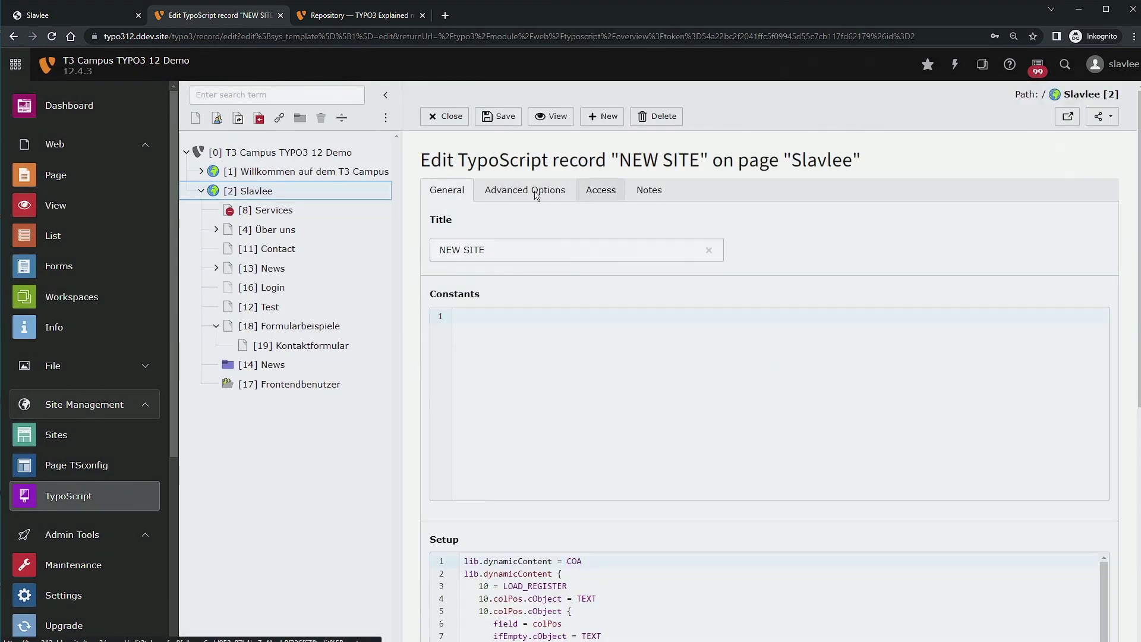
pyautogui.click(536, 190)
pyautogui.click(601, 189)
pyautogui.click(523, 190)
pyautogui.scroll(-4, 576, 373)
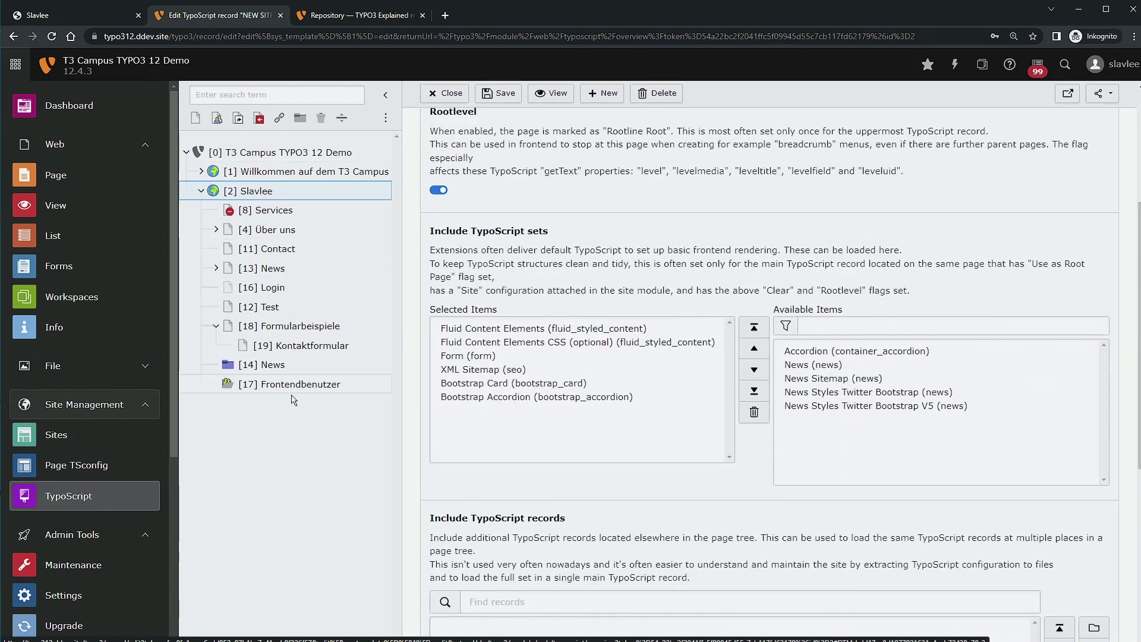
pyautogui.click(349, 348)
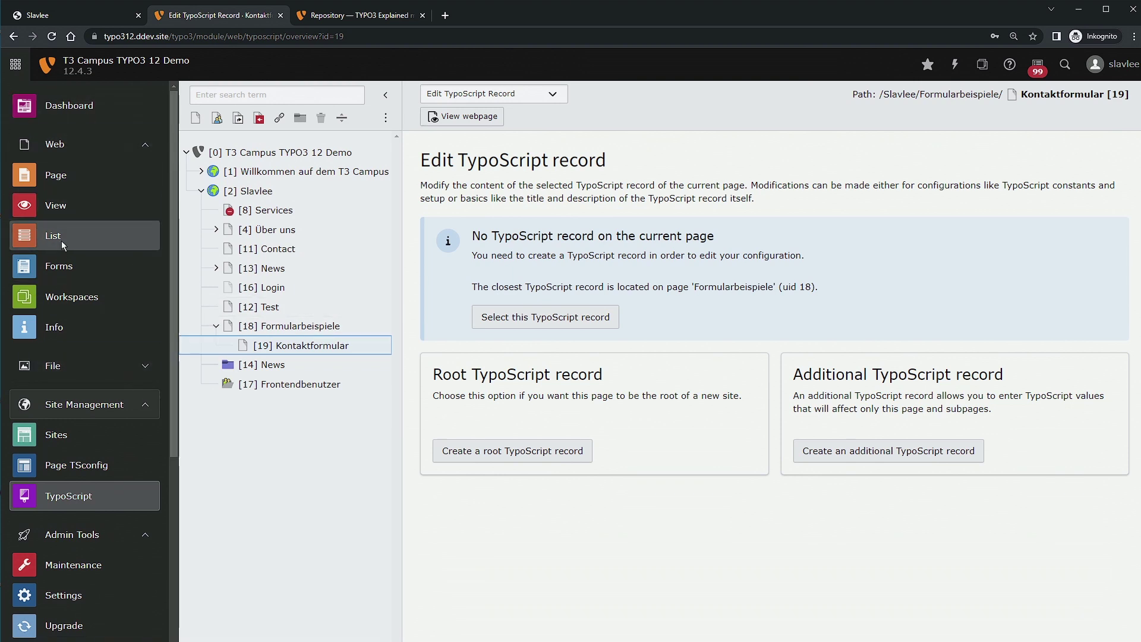
# Start a new form named Kontakt from the Simple contact form template.
pyautogui.click(81, 268)
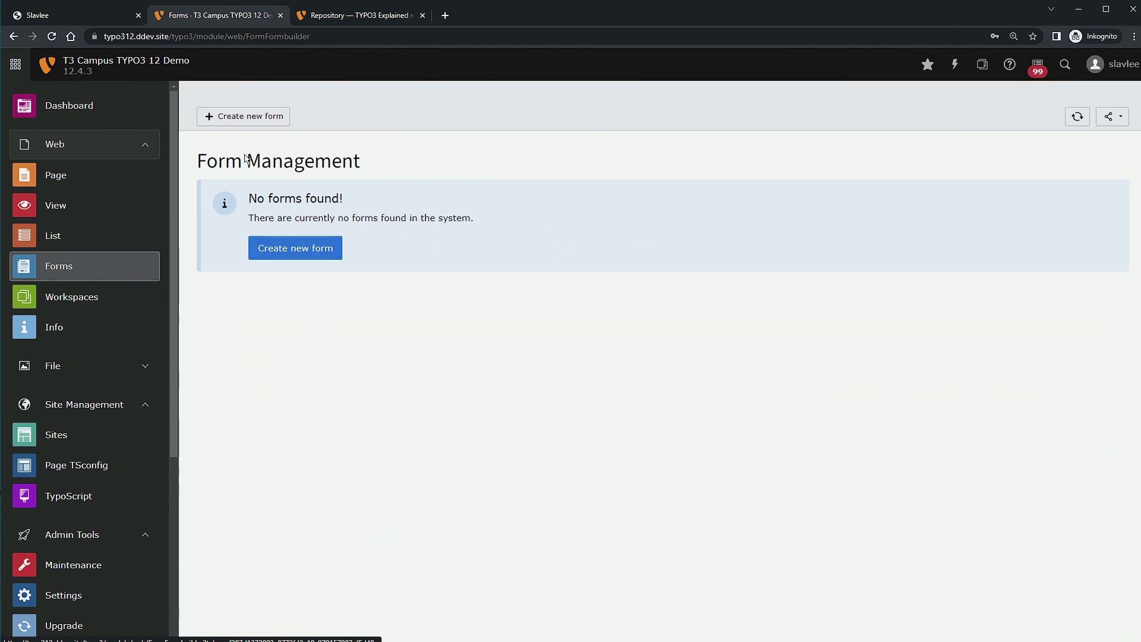
pyautogui.click(273, 246)
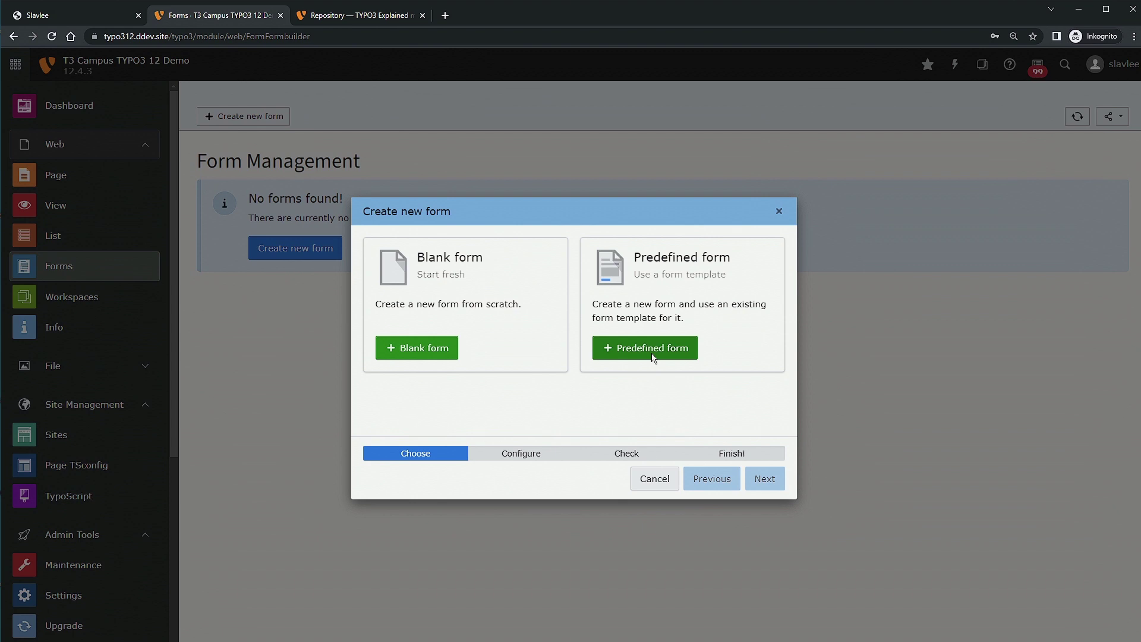
pyautogui.click(653, 355)
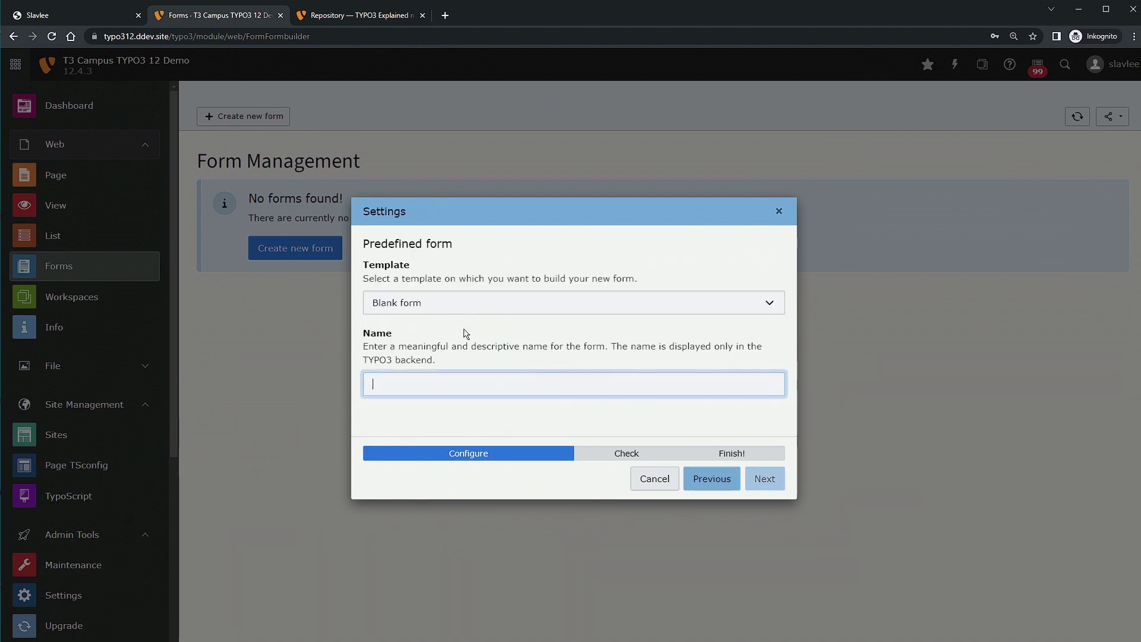
pyautogui.click(495, 308)
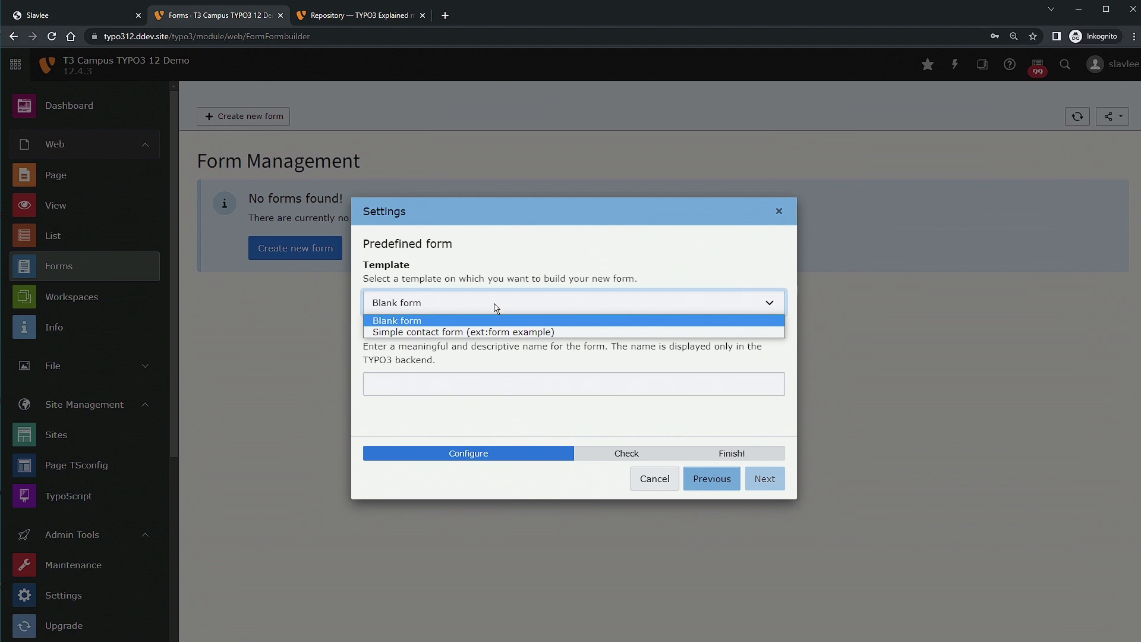
pyautogui.click(507, 333)
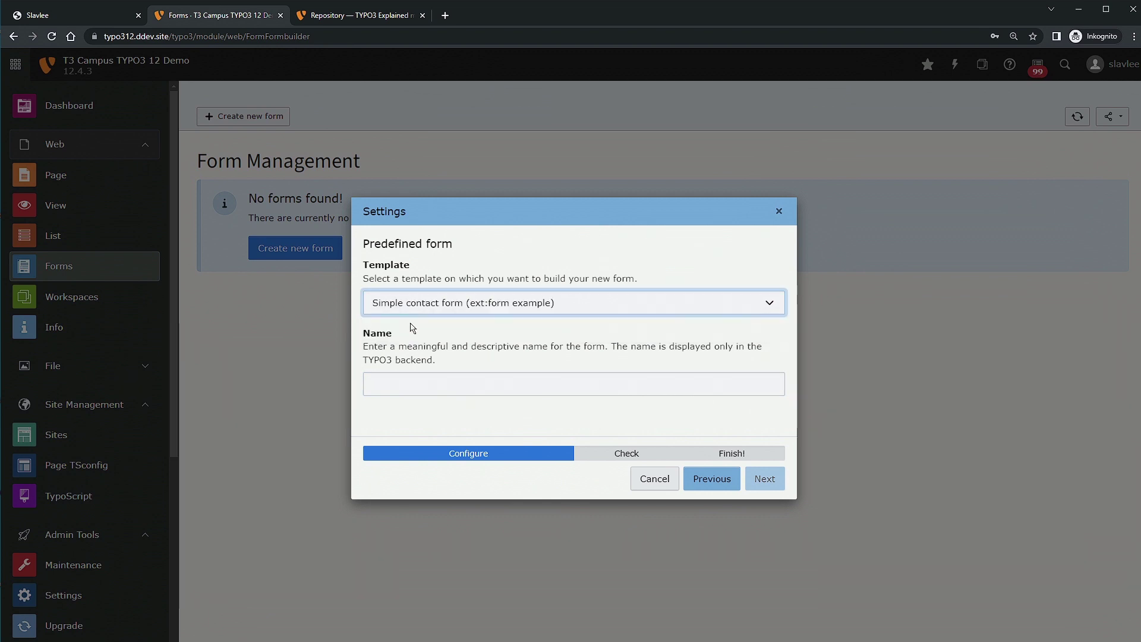
pyautogui.click(427, 382)
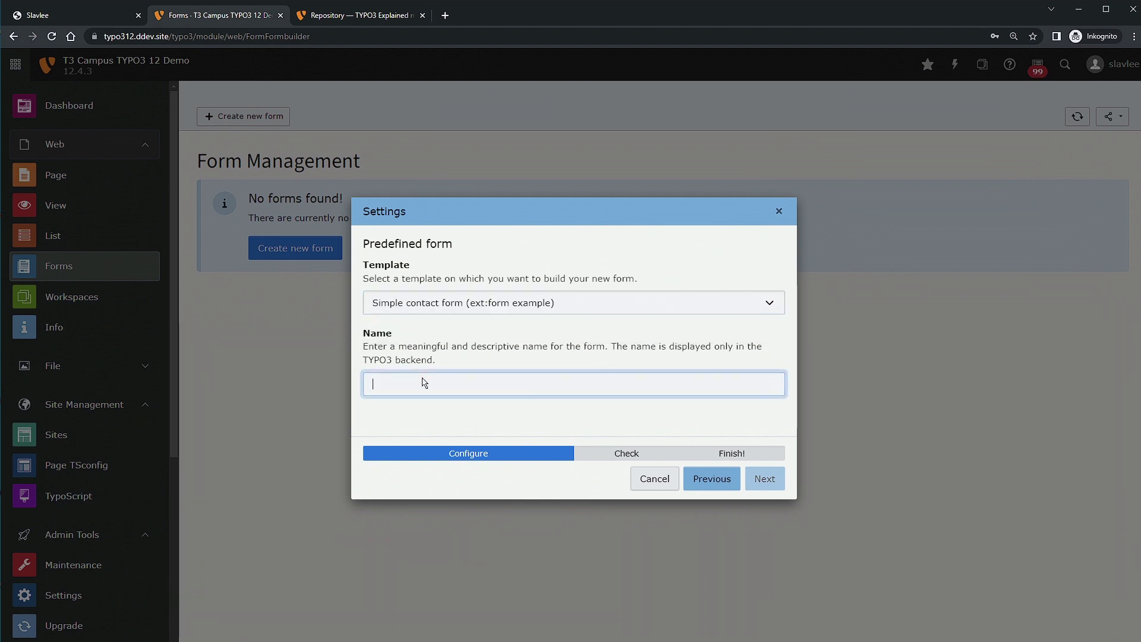
pyautogui.write('Kontakt')
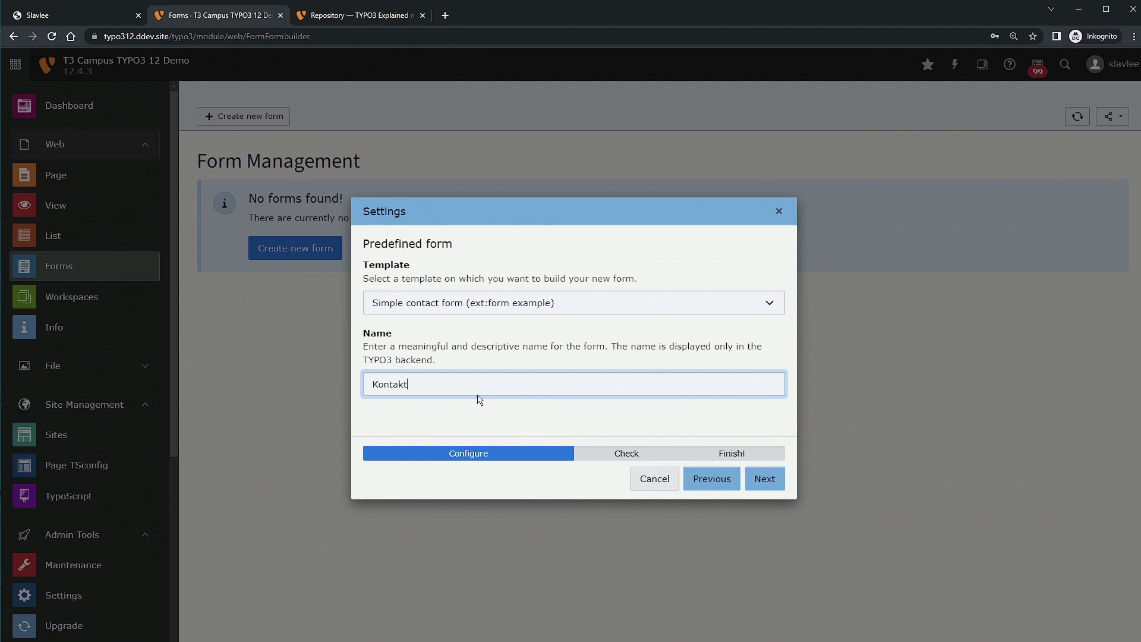
pyautogui.click(765, 478)
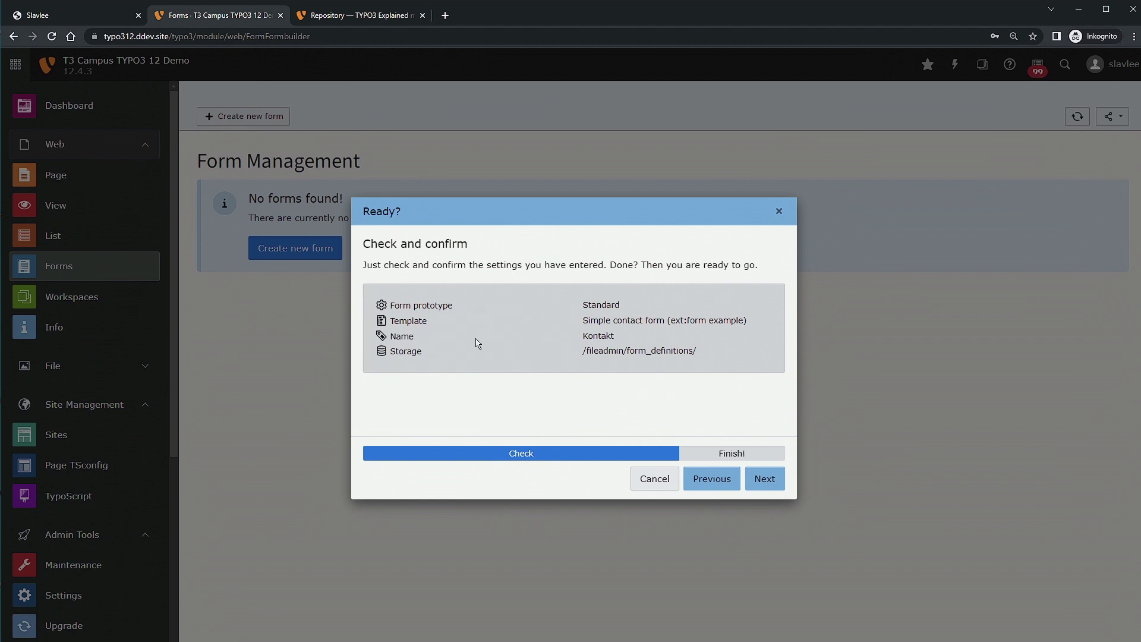
# Review the storage location /fileadmin/form_definitions/ and create the form.
pyautogui.moveTo(396, 355); pyautogui.dragTo(558, 352)
pyautogui.click(557, 352)
pyautogui.moveTo(582, 359); pyautogui.dragTo(714, 356)
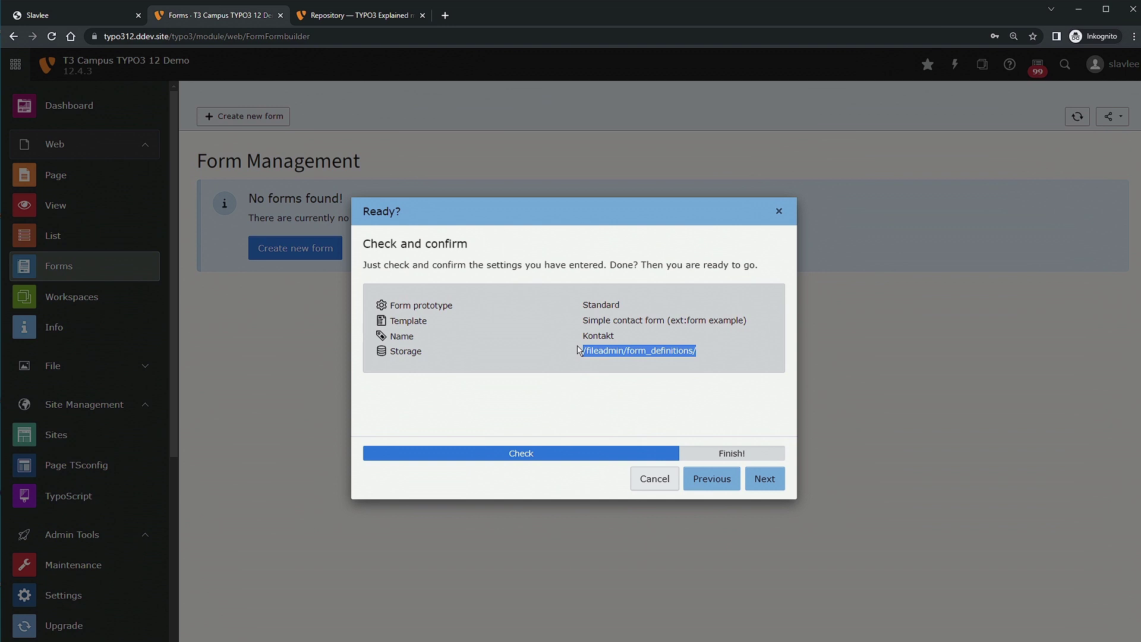
pyautogui.click(591, 341)
pyautogui.click(761, 478)
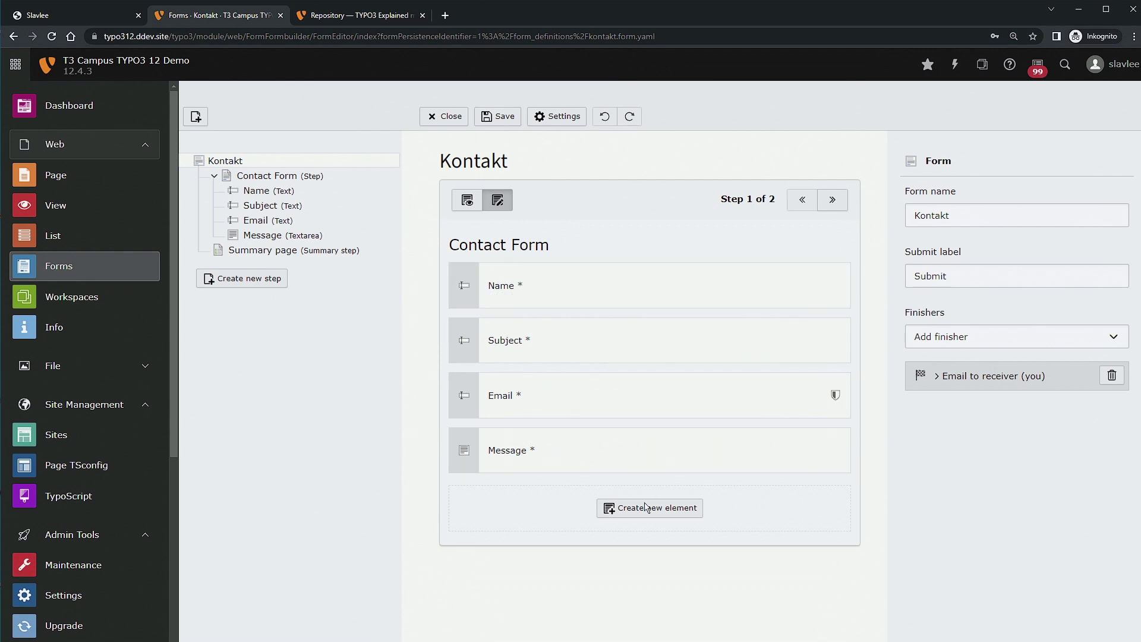
pyautogui.click(624, 512)
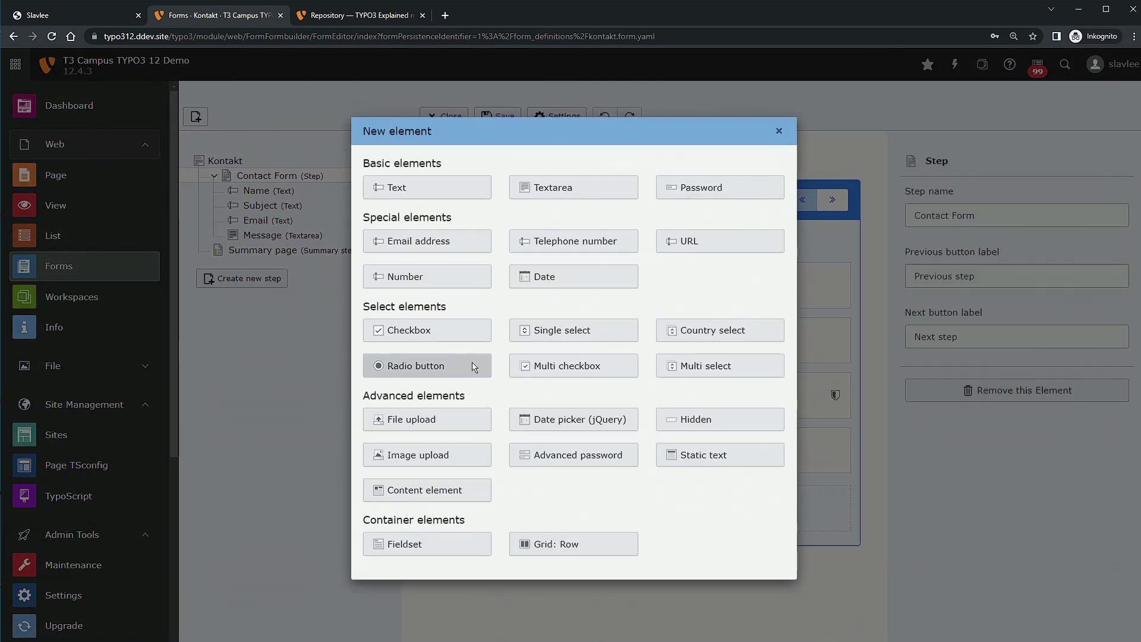
pyautogui.click(780, 132)
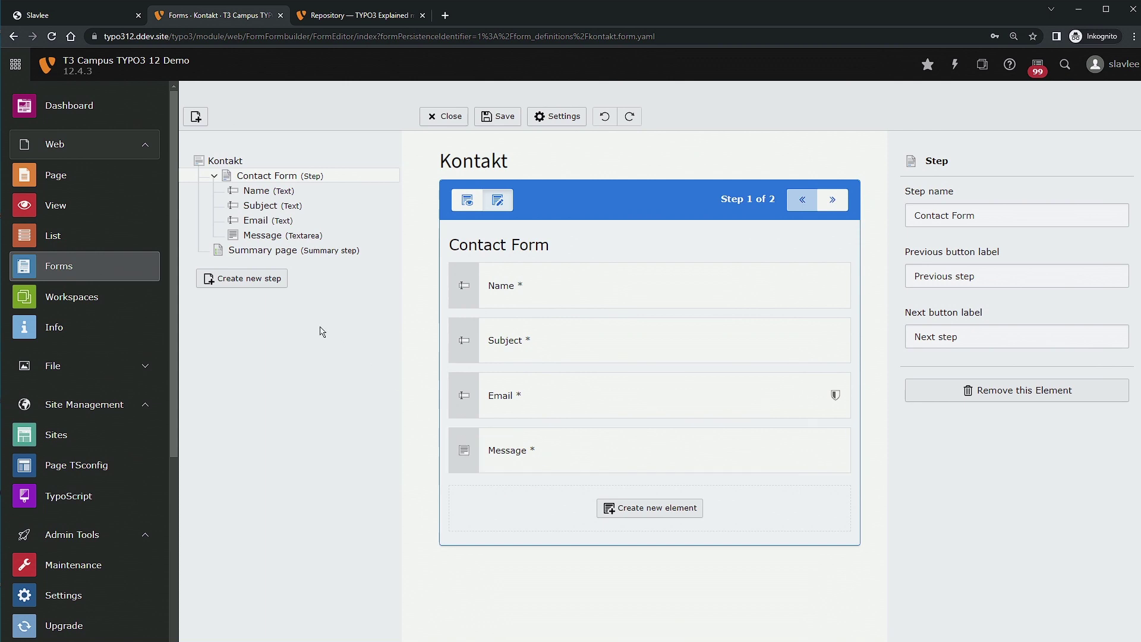
pyautogui.click(214, 176)
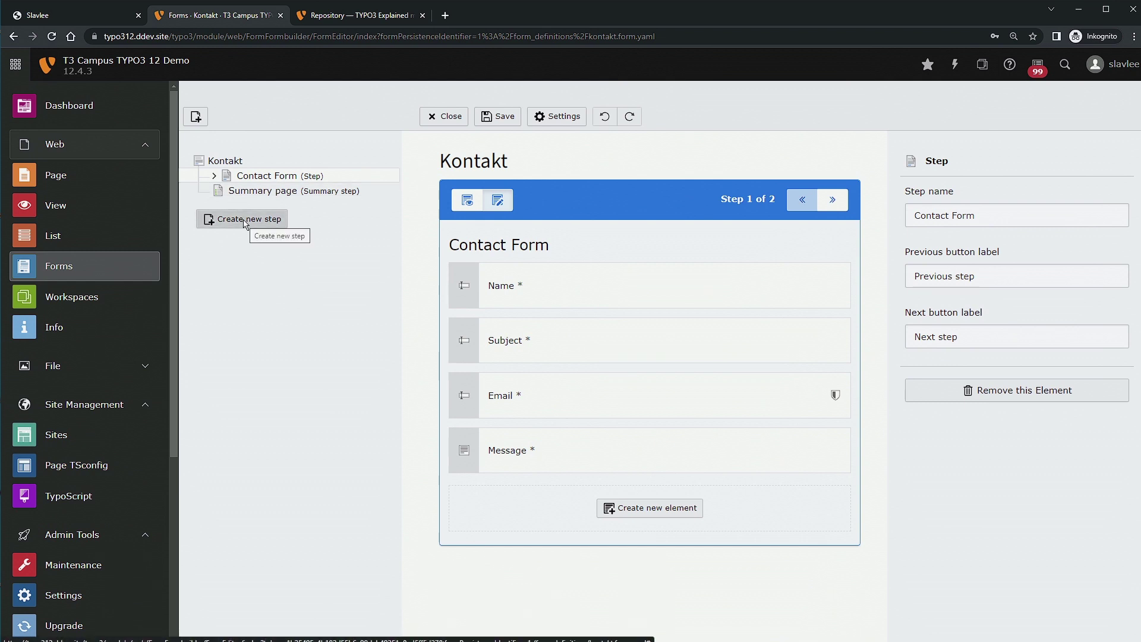
pyautogui.click(245, 219)
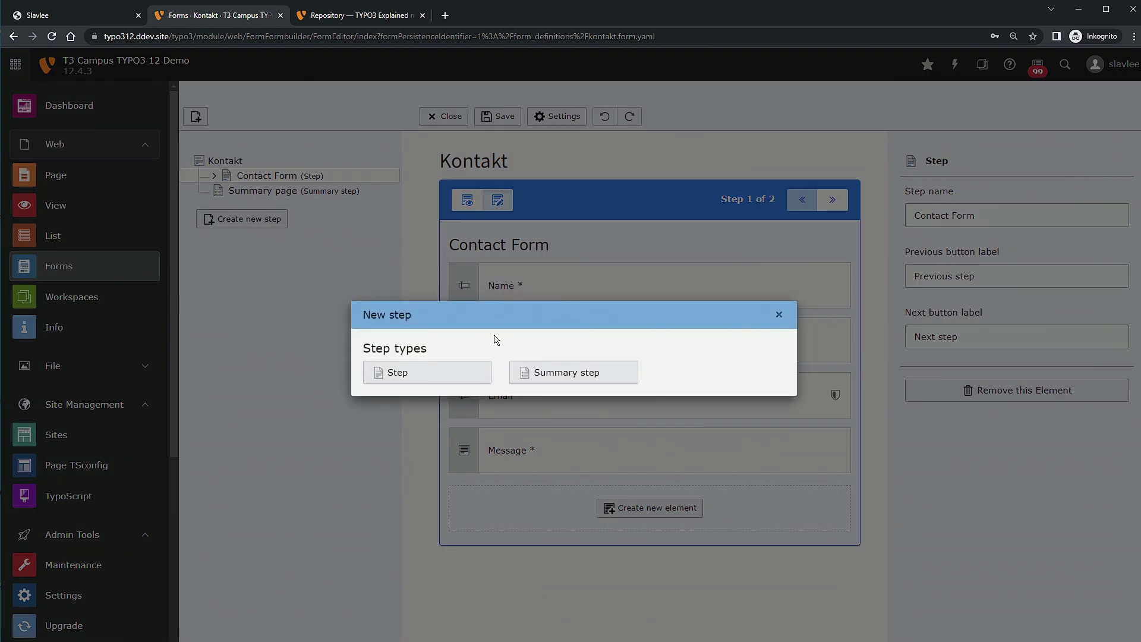
pyautogui.click(447, 376)
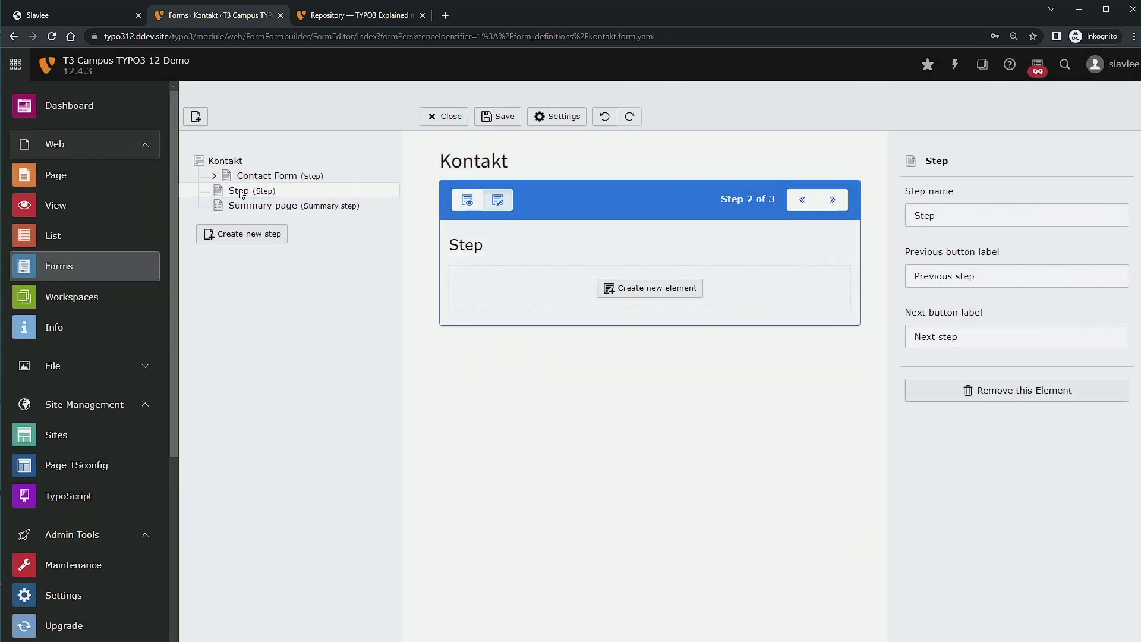
pyautogui.moveTo(241, 194)
pyautogui.mouseDown()
pyautogui.moveTo(247, 172)
pyautogui.moveTo(250, 196)
pyautogui.mouseUp()
pyautogui.click(651, 294)
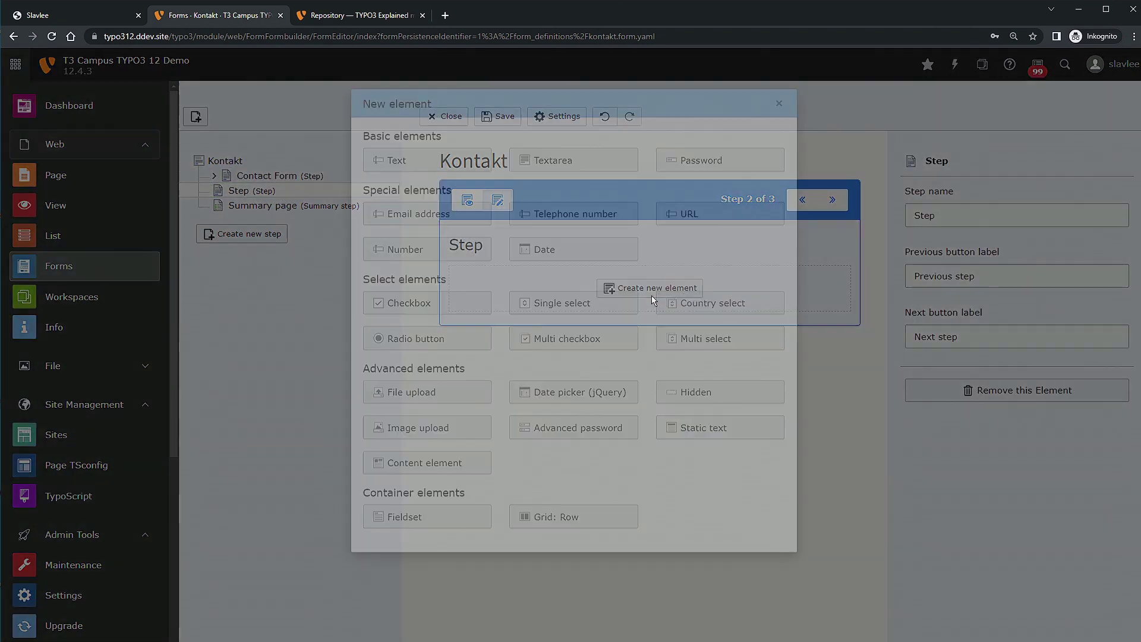
pyautogui.click(774, 133)
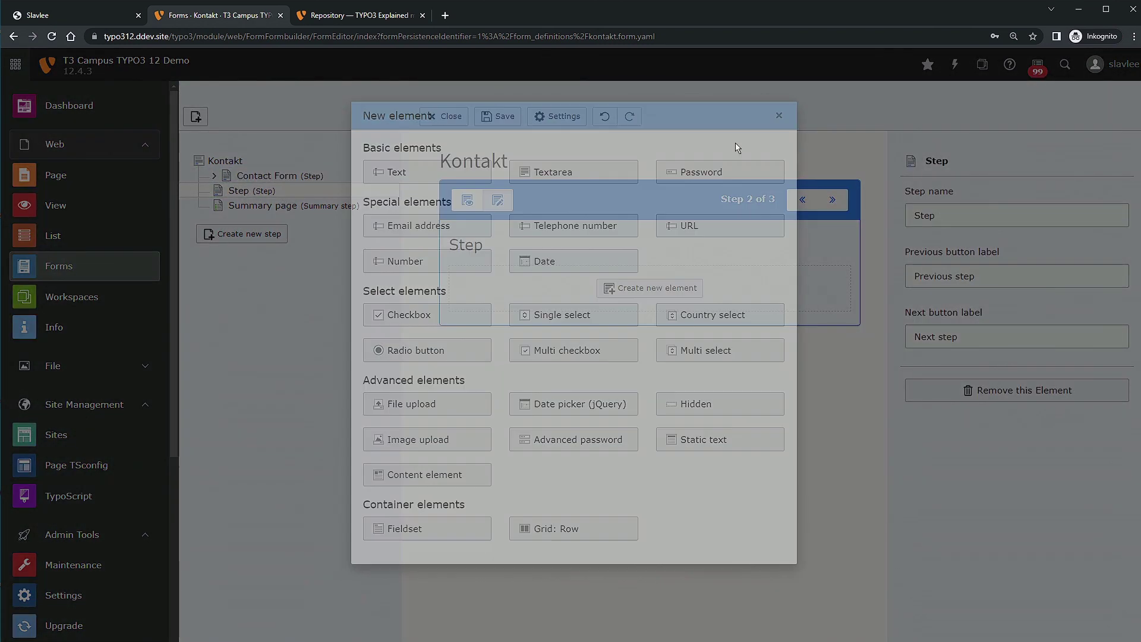
pyautogui.rightClick(273, 191)
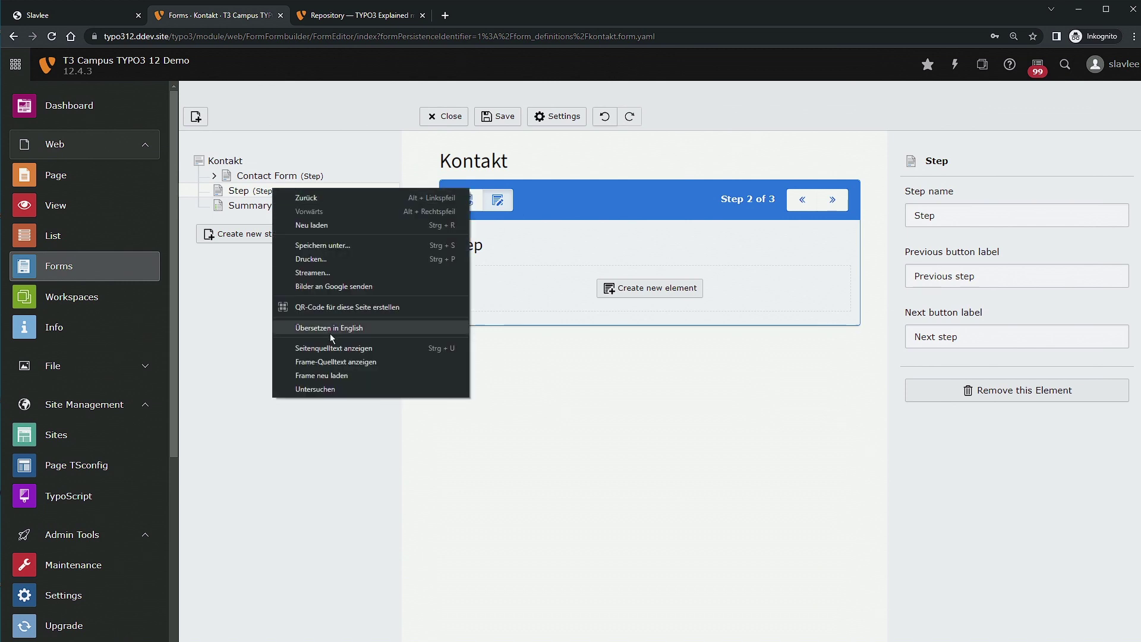
pyautogui.click(492, 305)
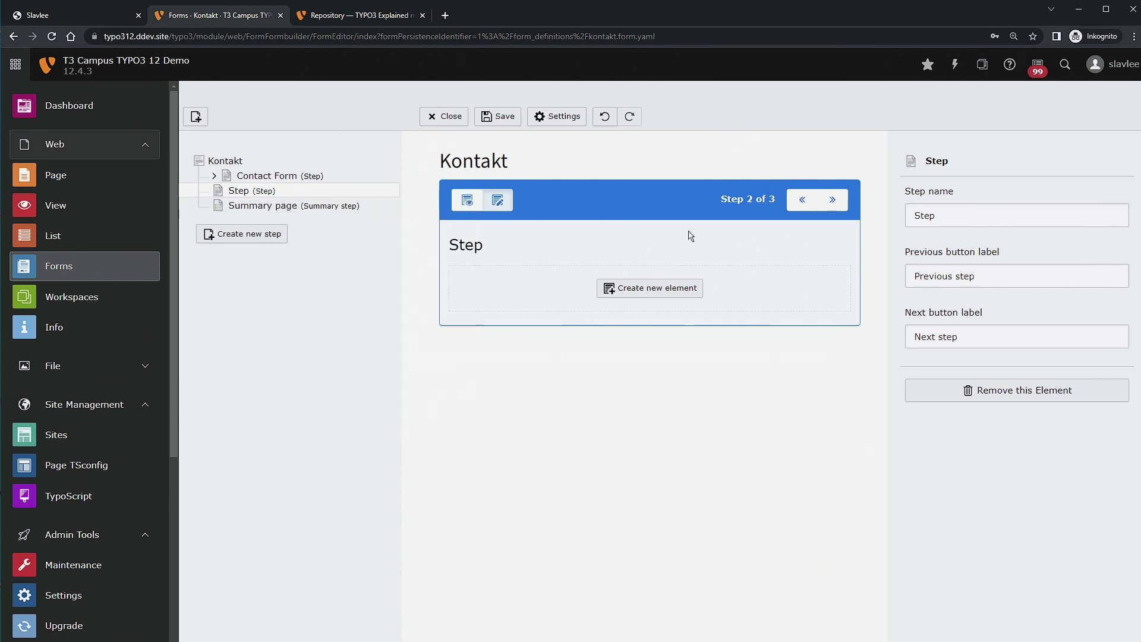
pyautogui.click(1017, 390)
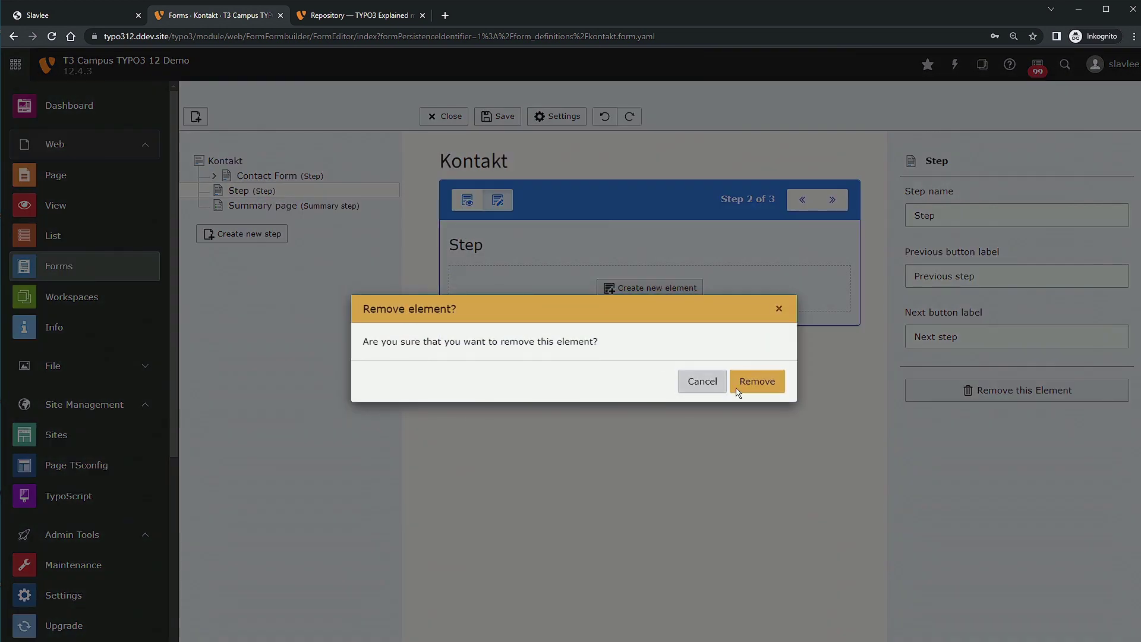
pyautogui.click(754, 390)
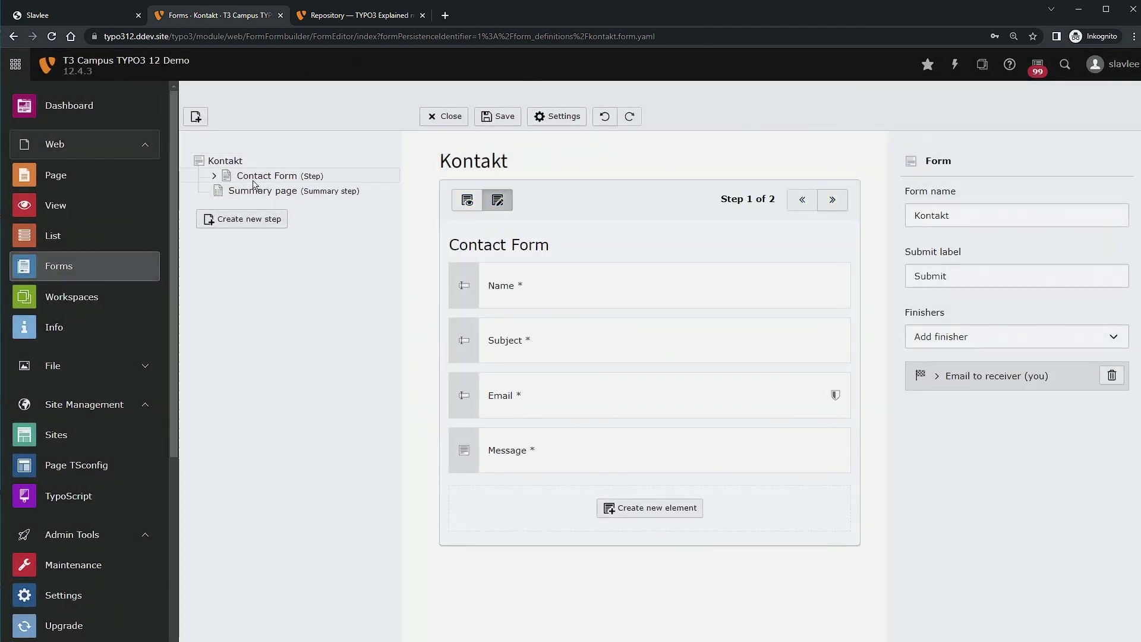
pyautogui.click(290, 176)
pyautogui.click(214, 176)
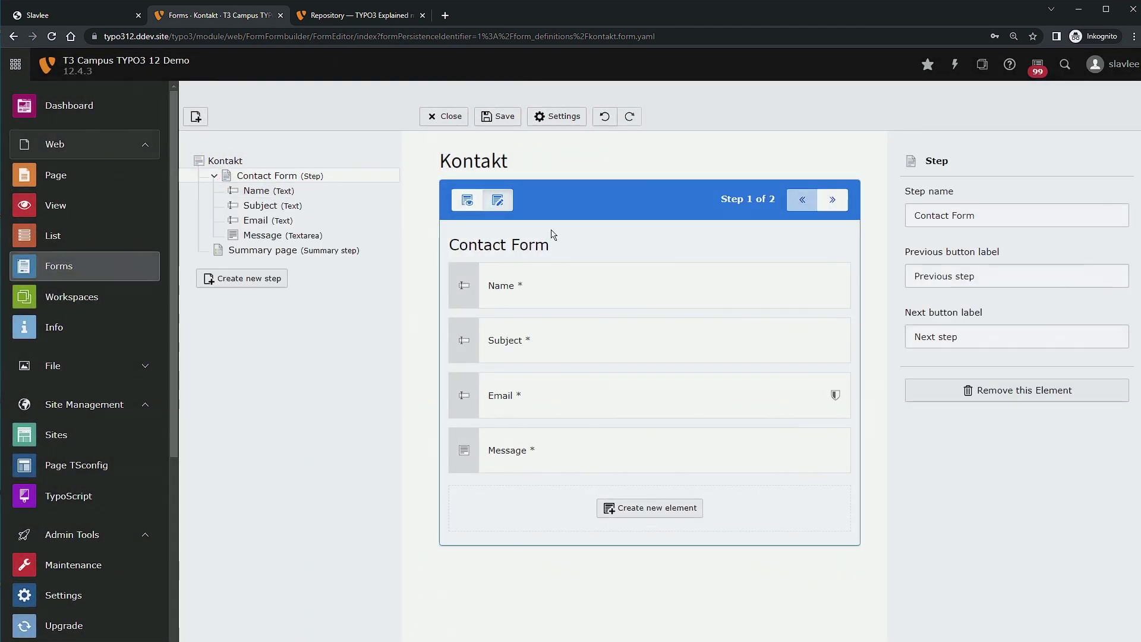
pyautogui.click(558, 288)
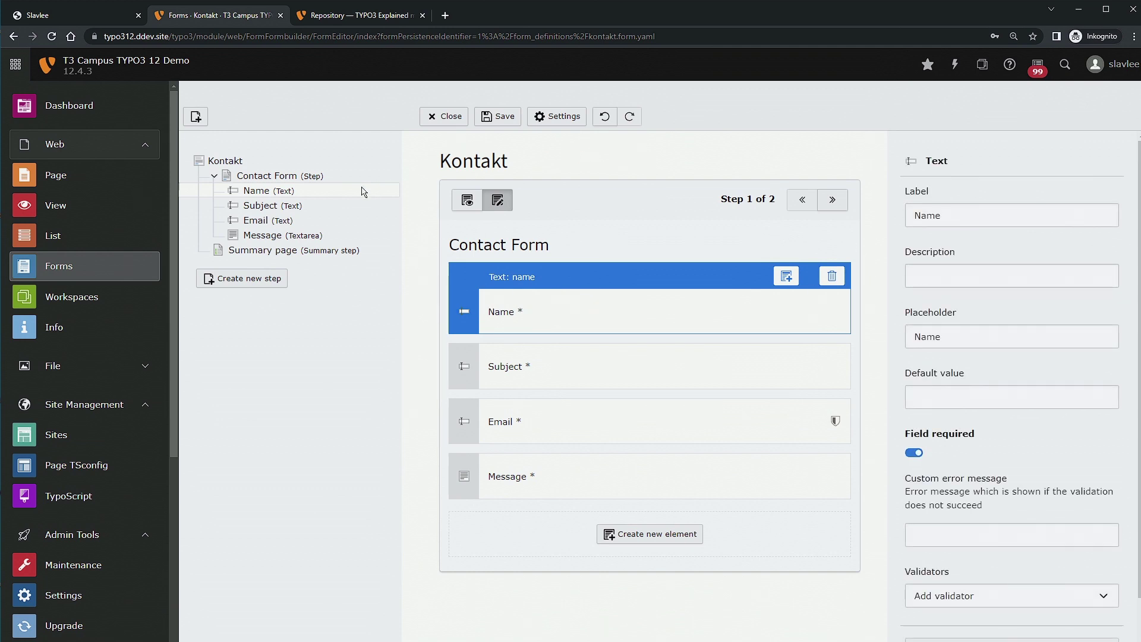
pyautogui.click(307, 171)
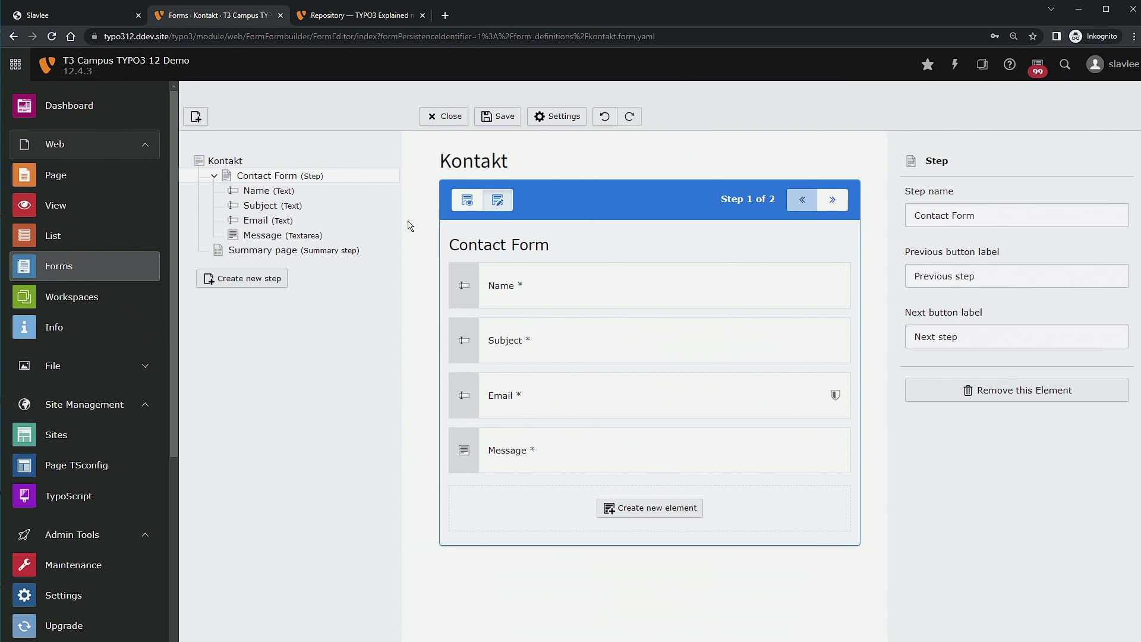
pyautogui.moveTo(1035, 215); pyautogui.dragTo(847, 210)
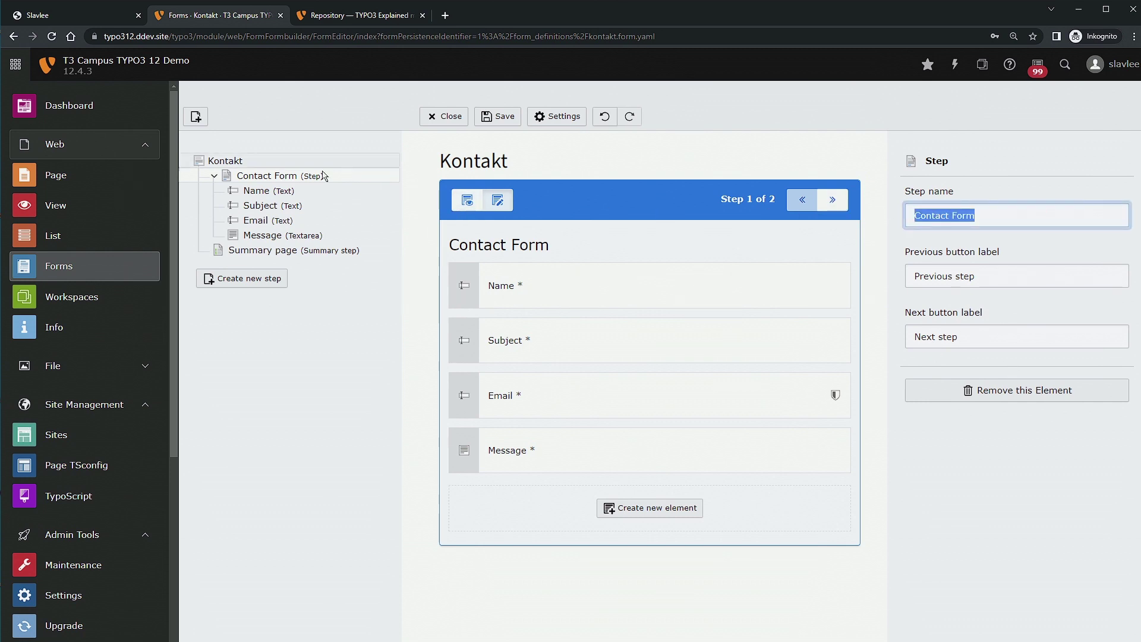
pyautogui.click(215, 177)
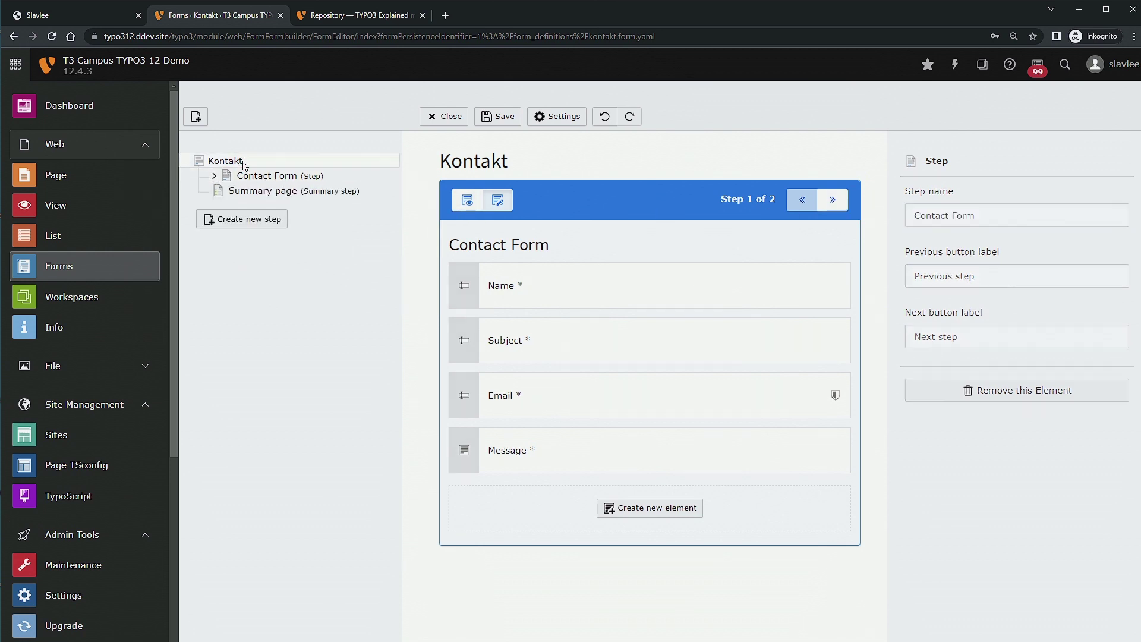
pyautogui.click(225, 161)
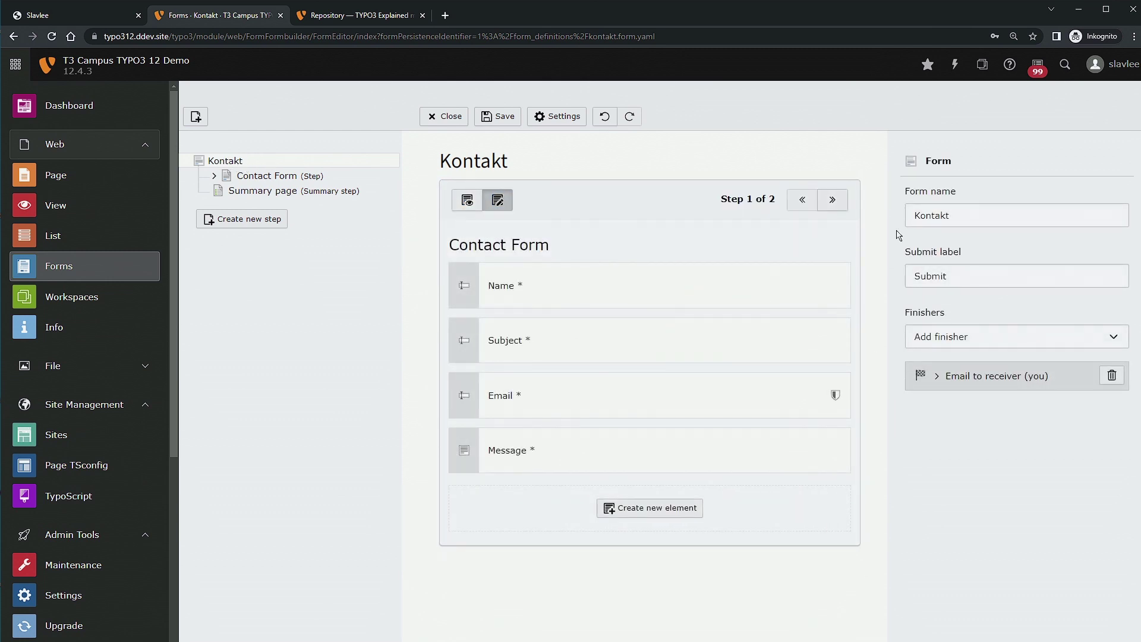
pyautogui.doubleClick(989, 215)
pyautogui.press('Tab')
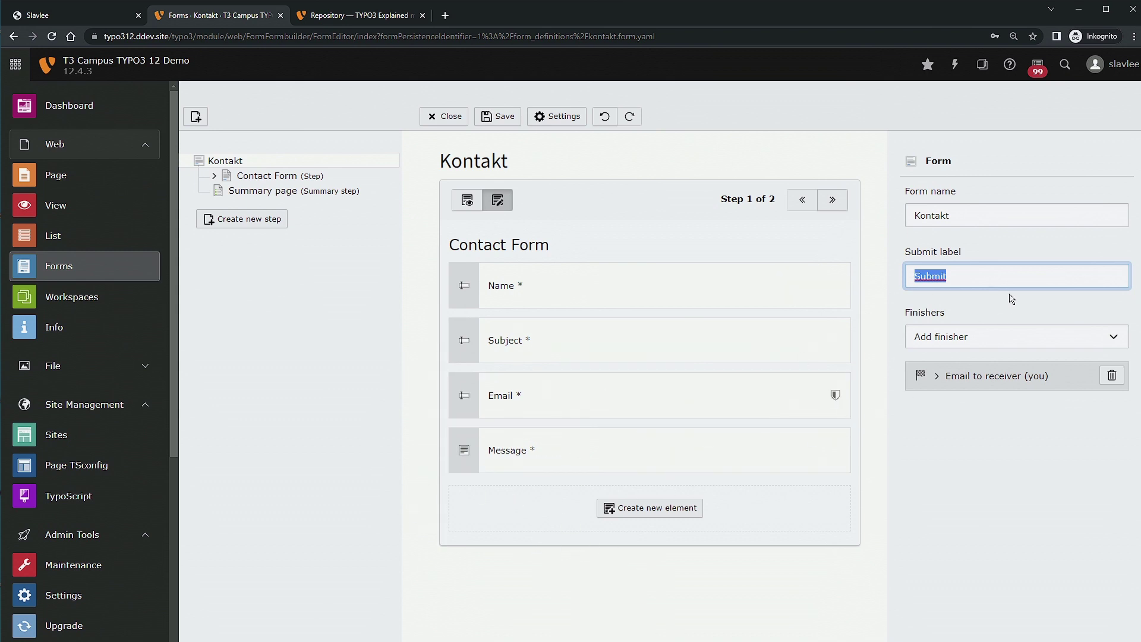
pyautogui.moveTo(1034, 280); pyautogui.dragTo(873, 285)
pyautogui.moveTo(1013, 278); pyautogui.dragTo(828, 282)
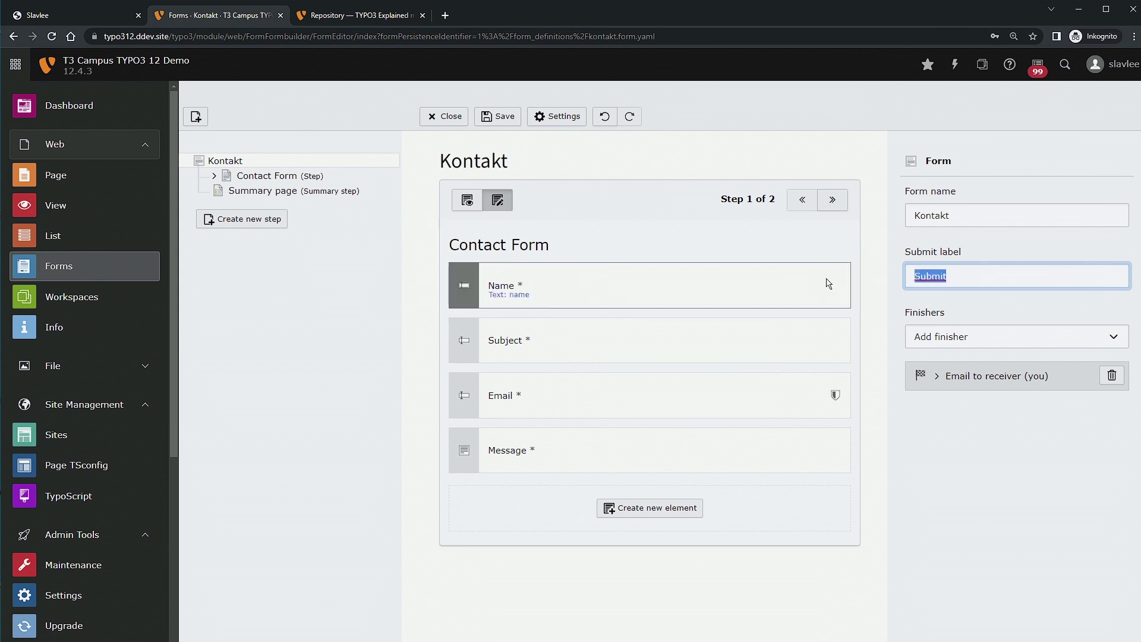
# Expand the Email to receiver (you) finisher to show subject 'Your message: {subject}' and its recipient.
pyautogui.click(1016, 344)
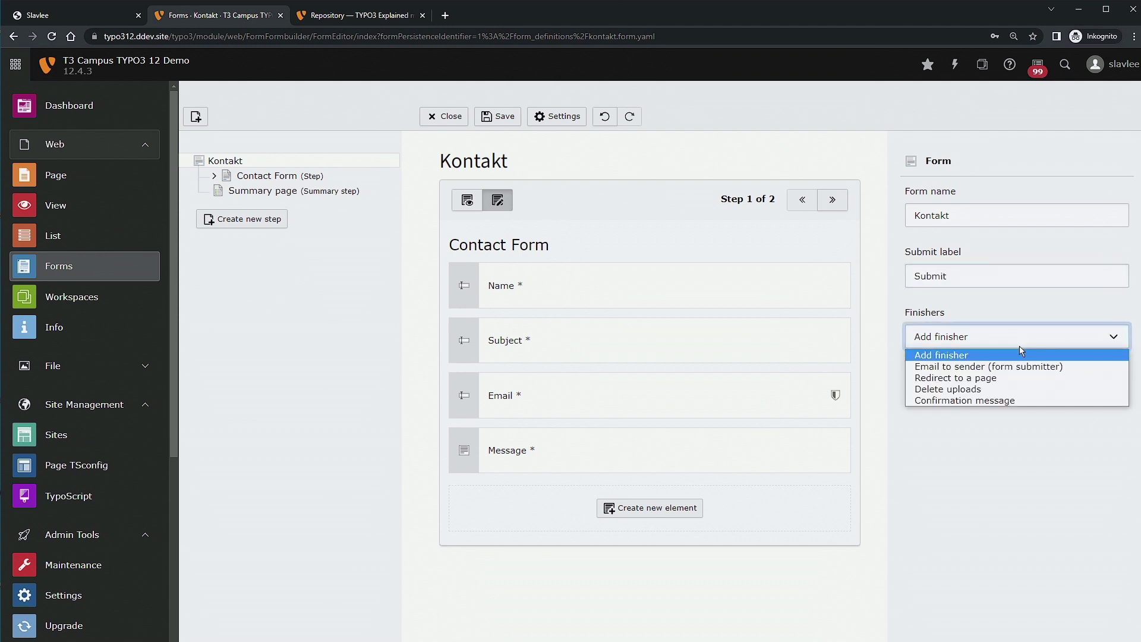
pyautogui.click(1015, 315)
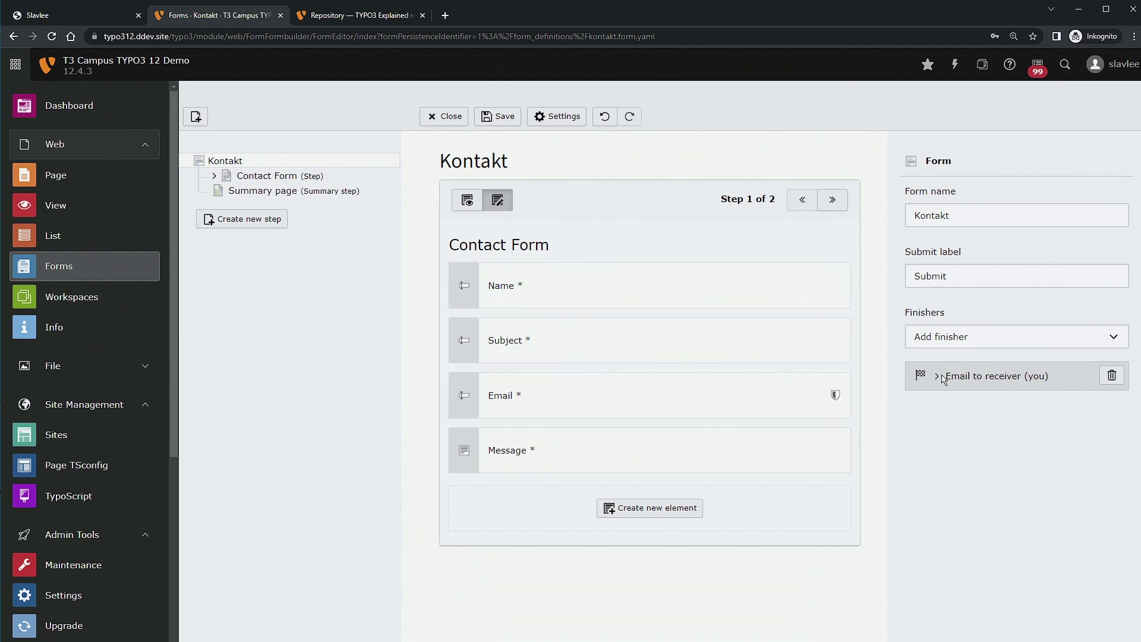
pyautogui.click(958, 345)
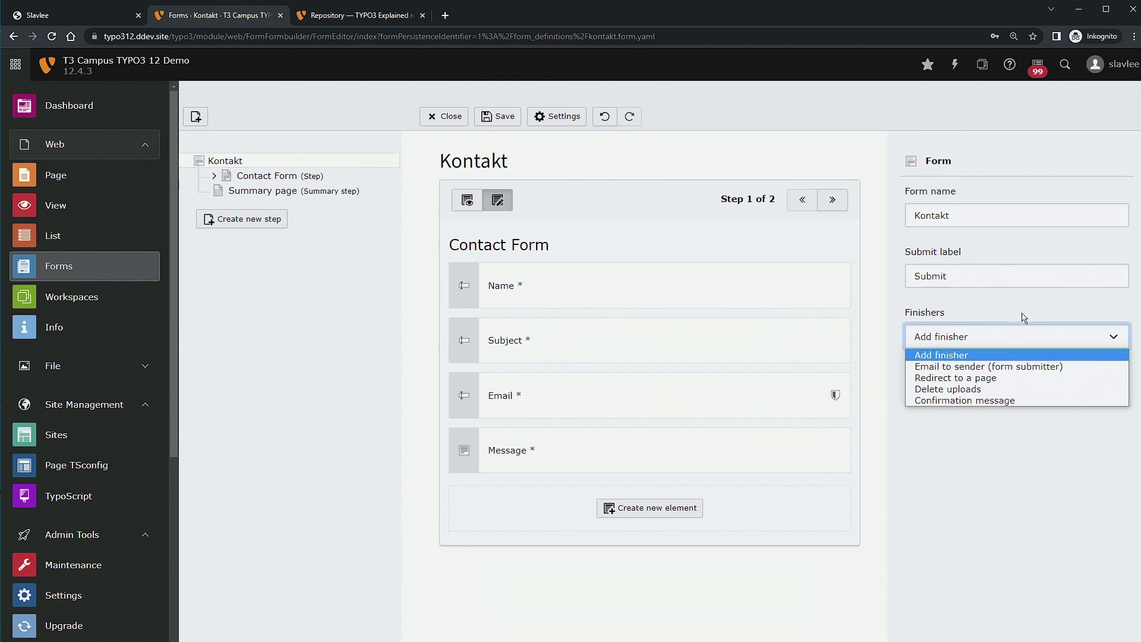
pyautogui.click(964, 361)
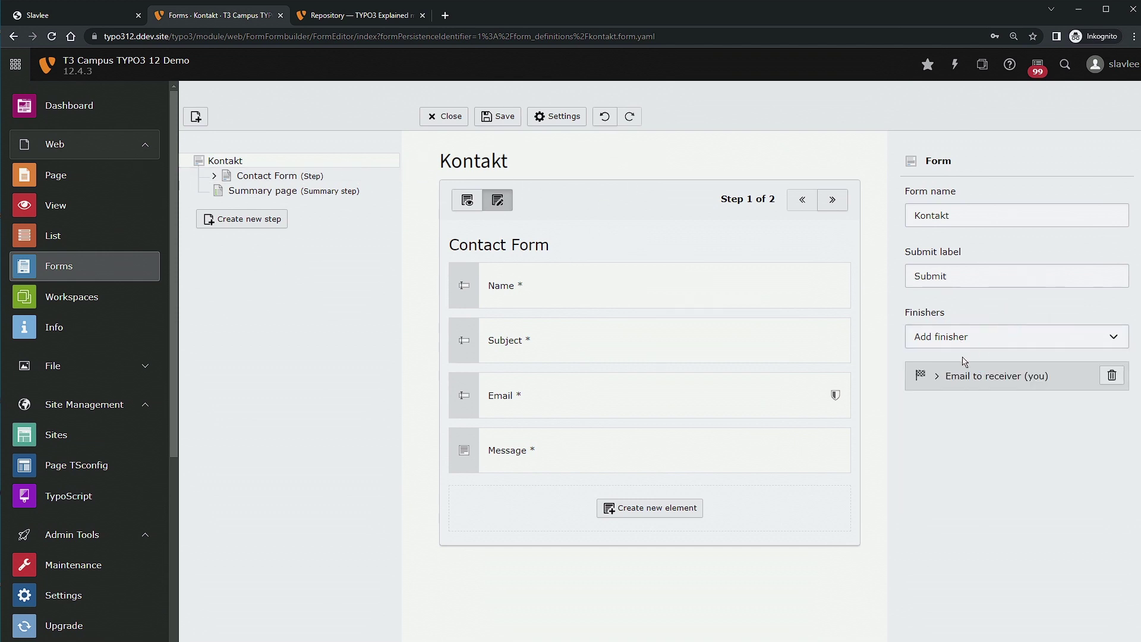
pyautogui.click(937, 377)
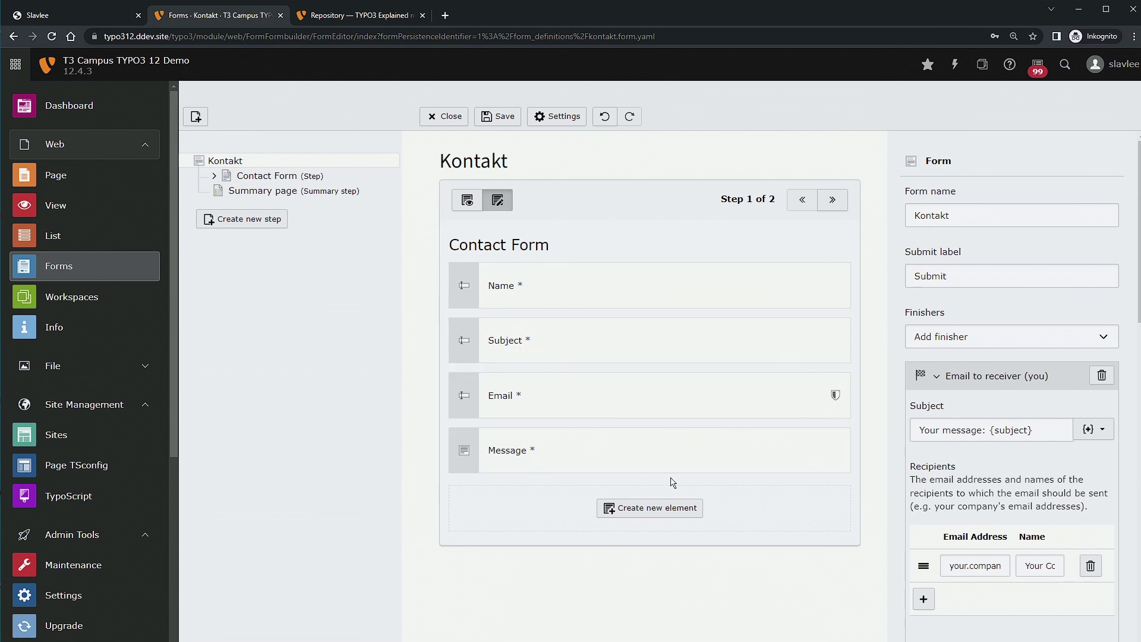
# Review the receiver finisher's subject and recipient email, removing an extra empty recipient row.
pyautogui.scroll(-2, 966, 532)
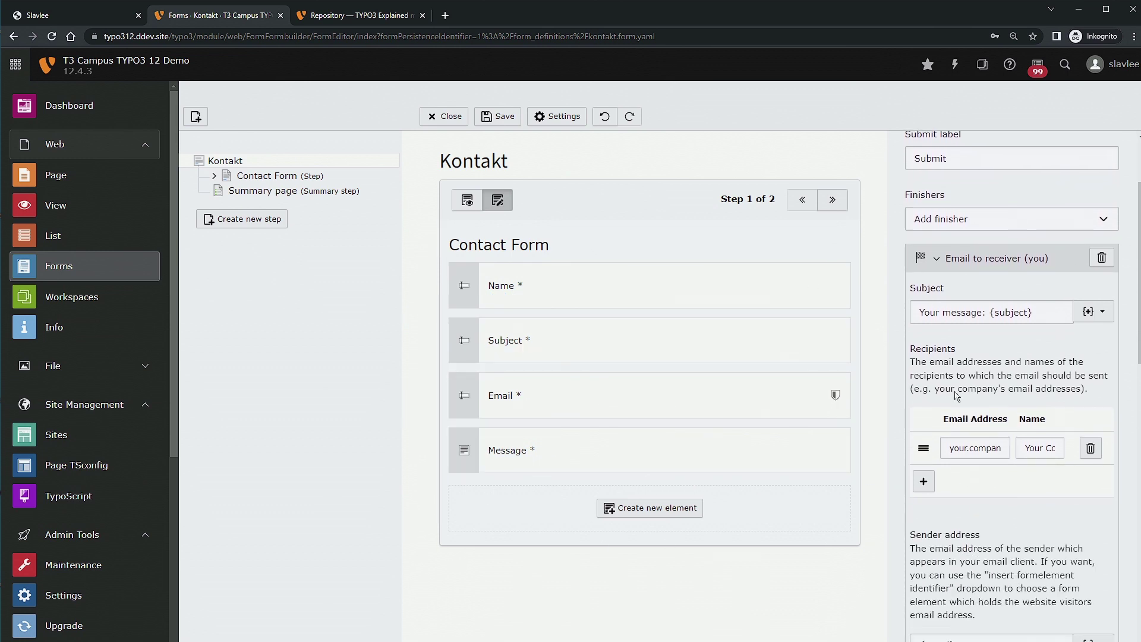
pyautogui.click(938, 262)
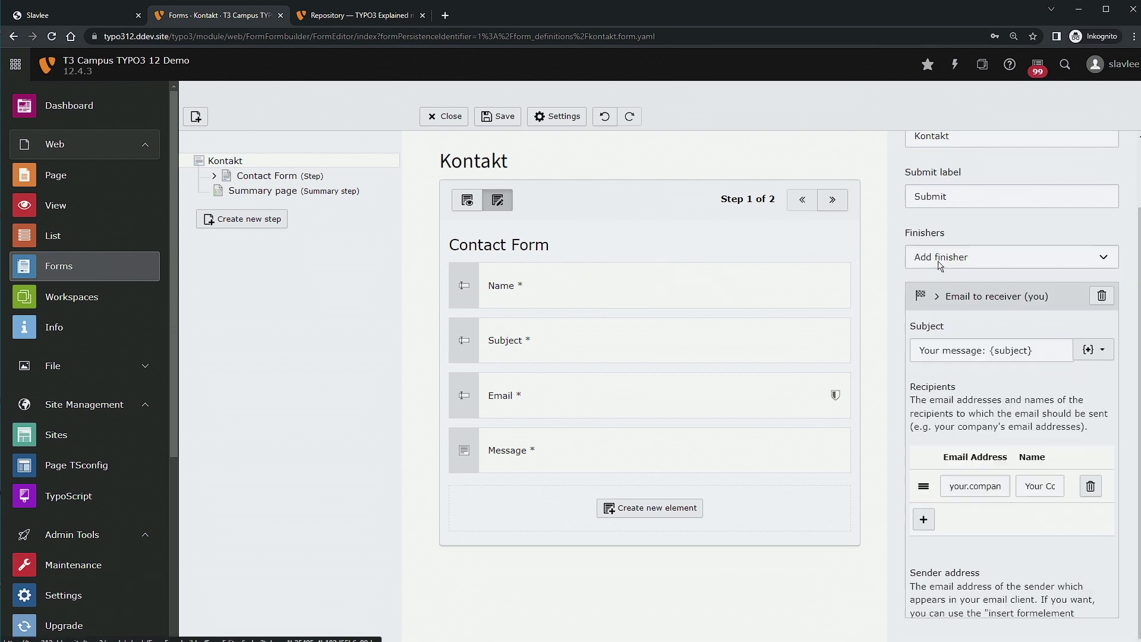
pyautogui.click(936, 376)
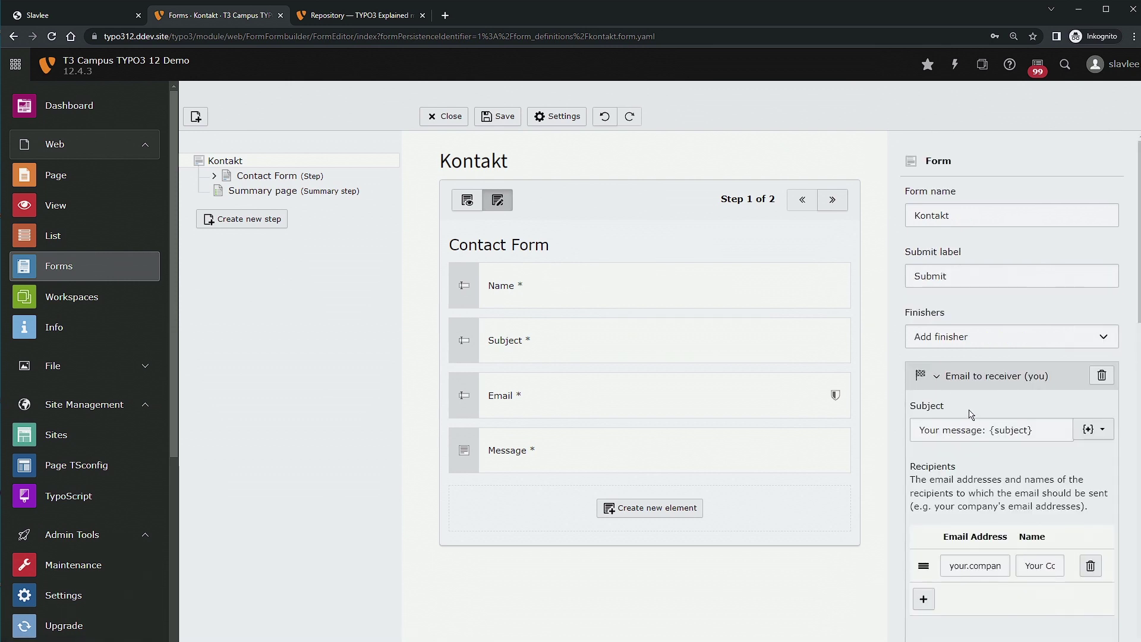
pyautogui.scroll(-2, 965, 410)
pyautogui.tripleClick(1043, 314)
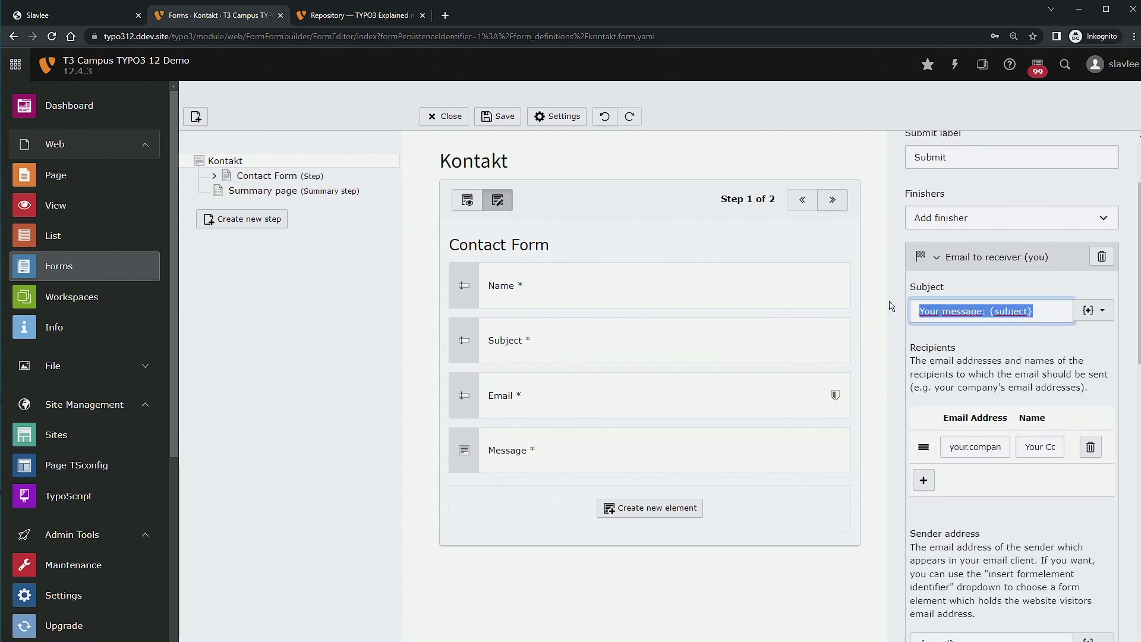
pyautogui.scroll(-2, 1001, 437)
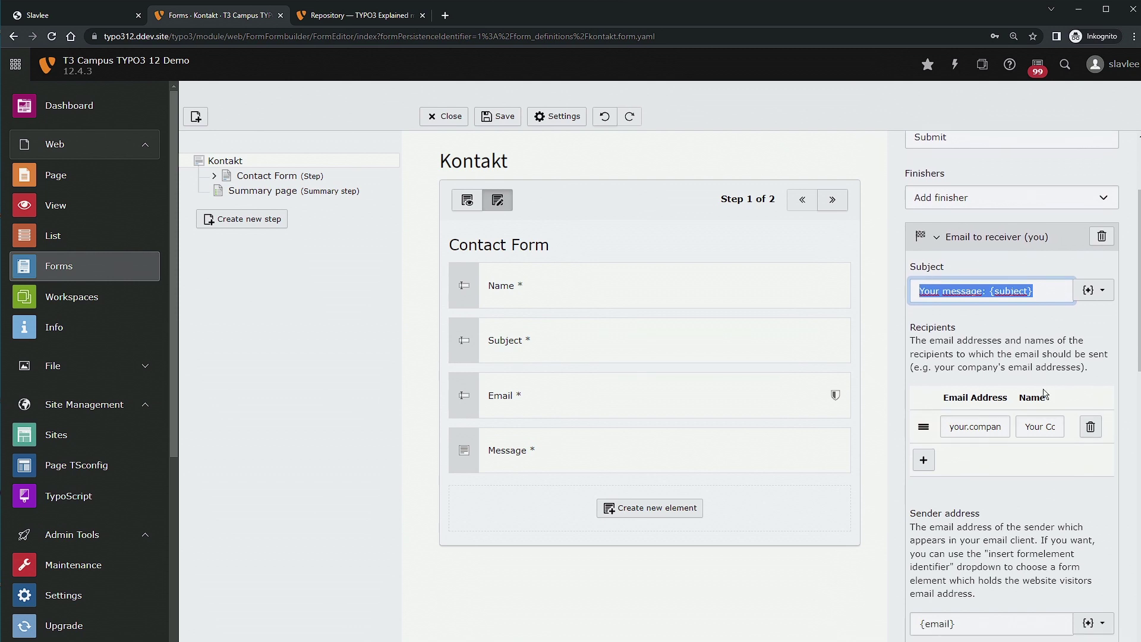
pyautogui.click(924, 361)
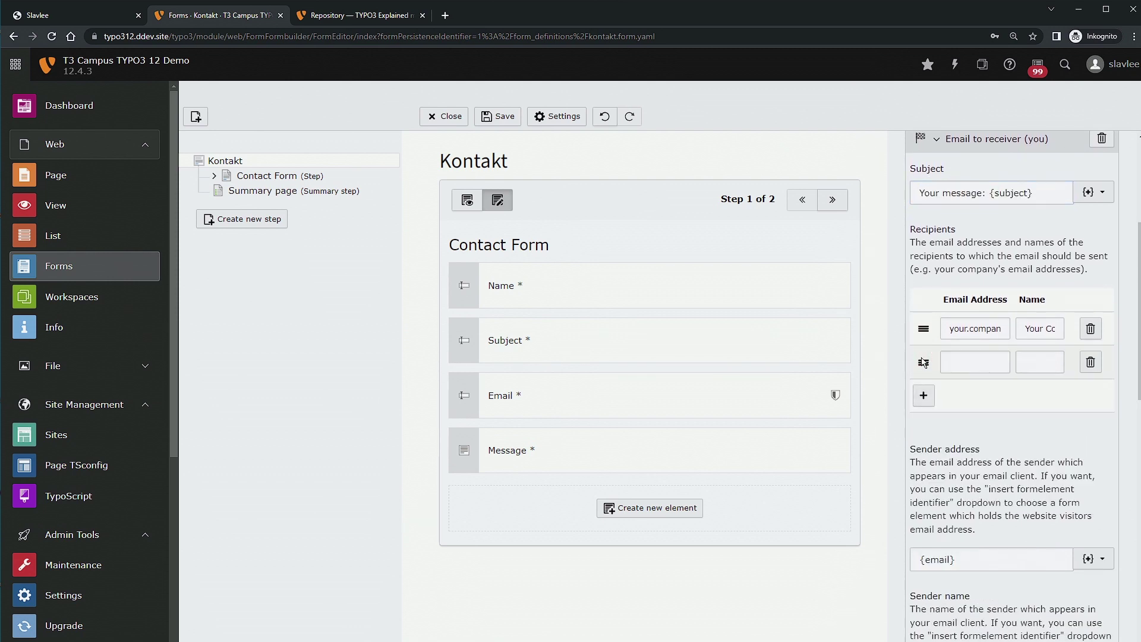
pyautogui.click(1091, 364)
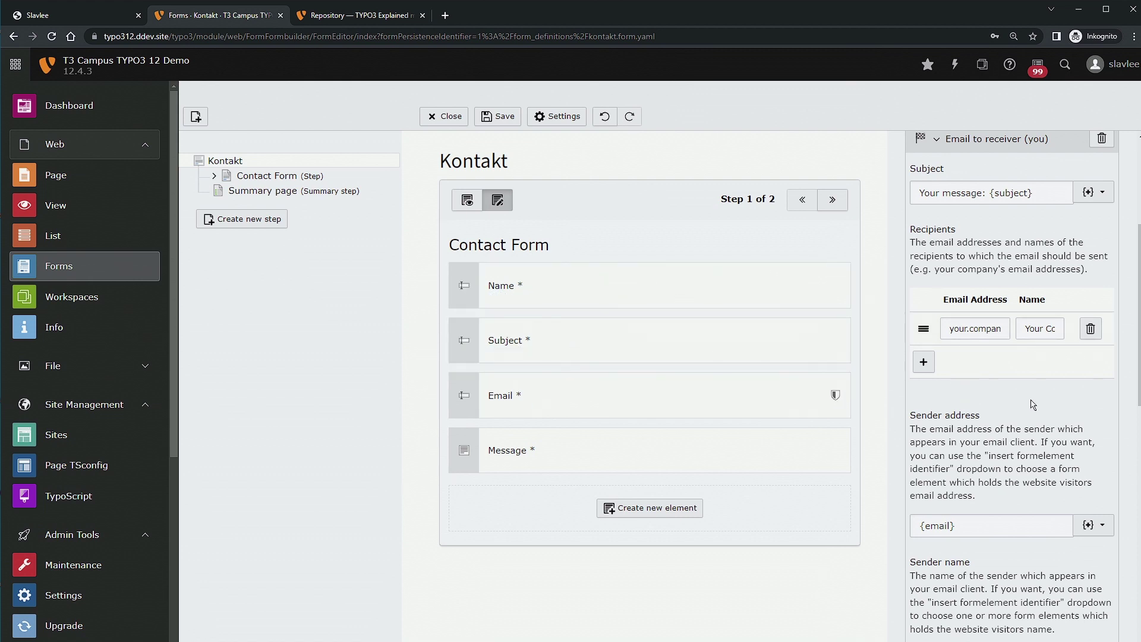
pyautogui.click(980, 329)
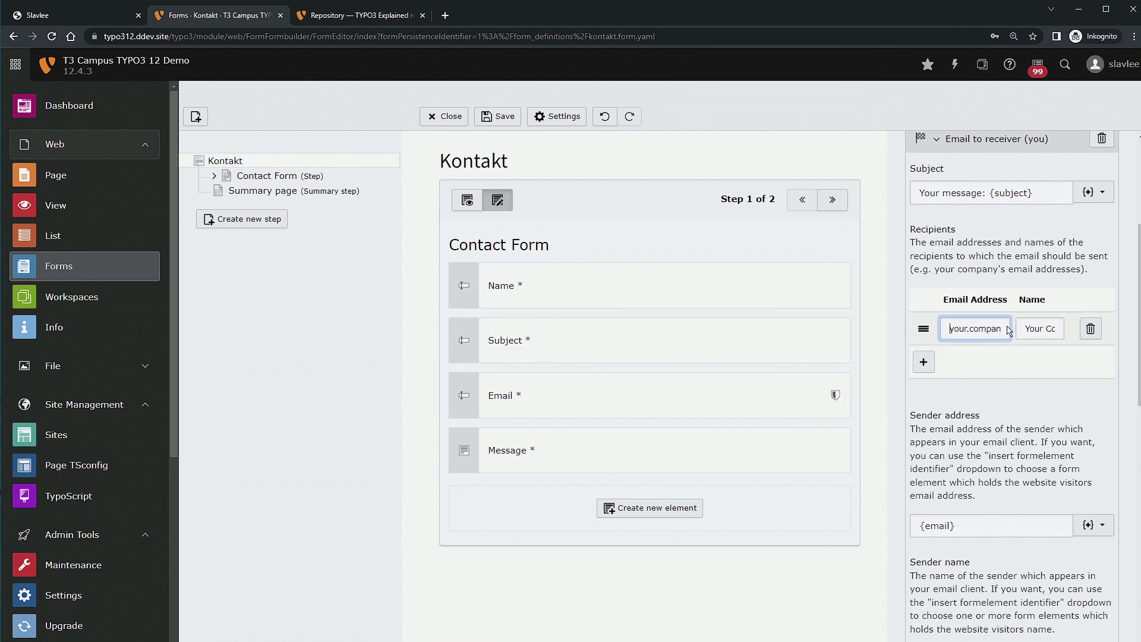
pyautogui.hotkey('ctrl', 'a')
pyautogui.press('Home')
# Replace the placeholder recipient name with the site owner's name.
pyautogui.click(1040, 334)
pyautogui.hotkey('ctrl', 'a')
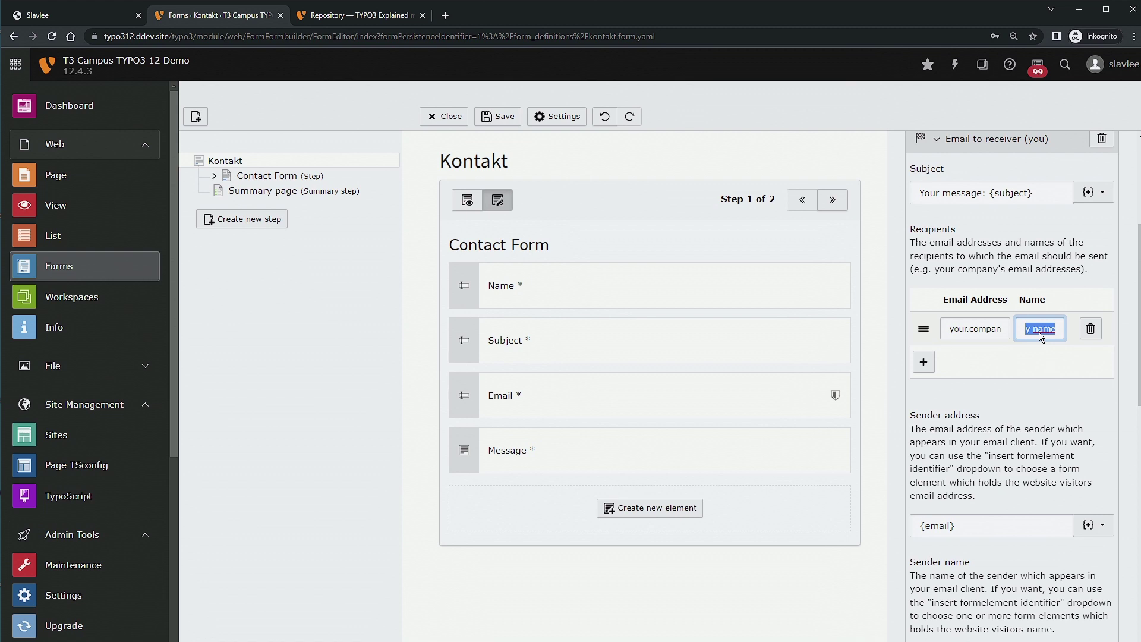
pyautogui.write('Sla')
pyautogui.hotkey('ctrl', 'a')
pyautogui.write('Sla')
pyautogui.click(1036, 357)
pyautogui.scroll(-3, 1008, 354)
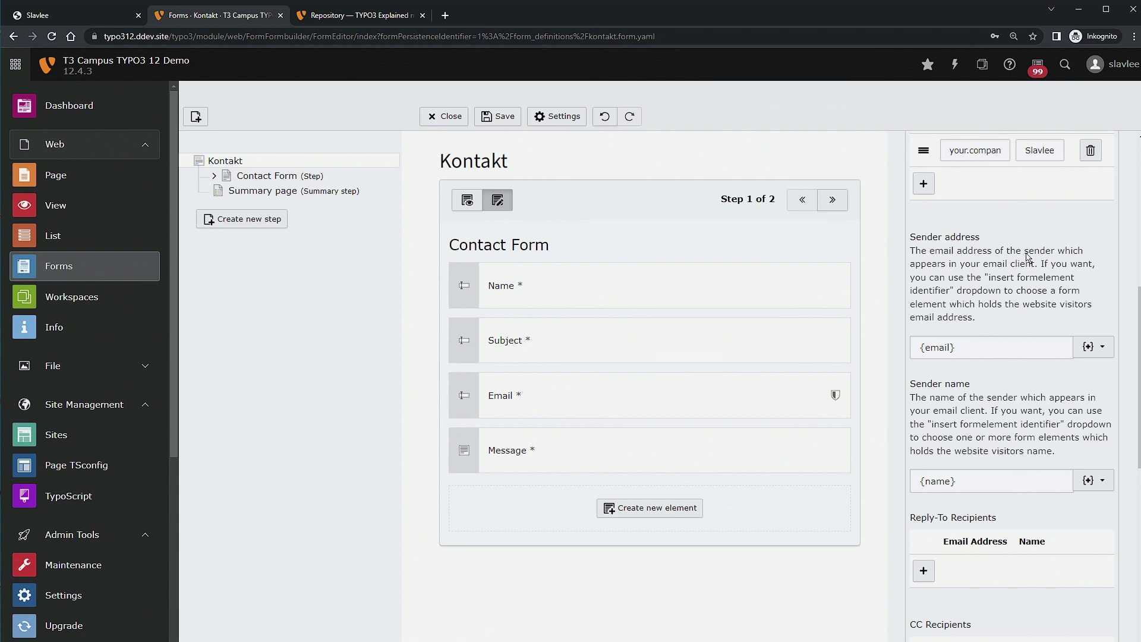
pyautogui.tripleClick(999, 348)
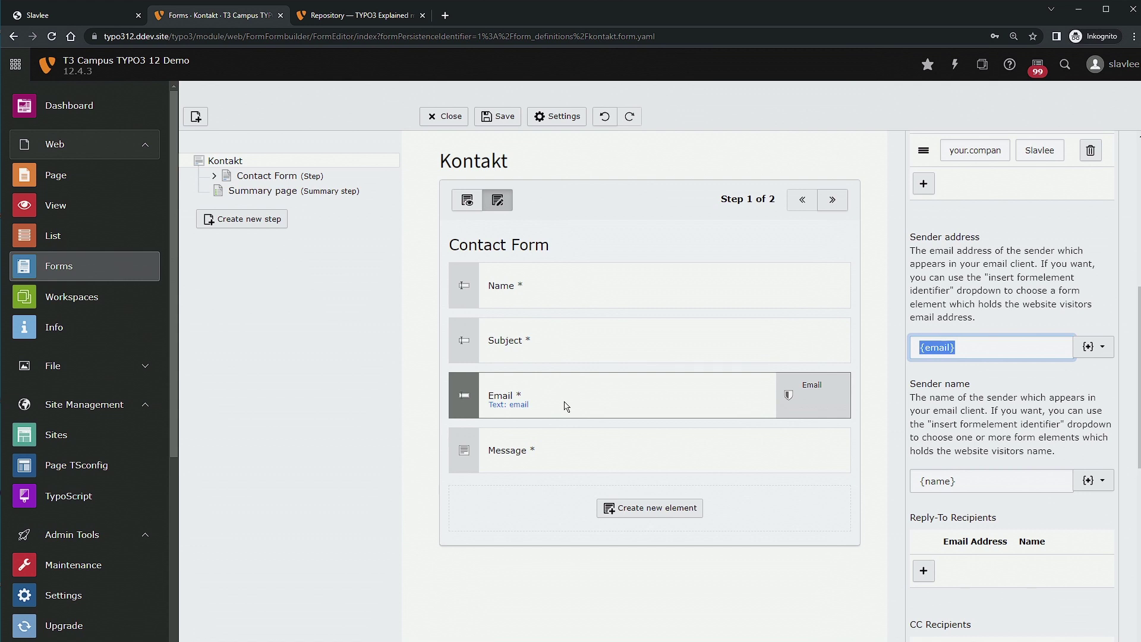
pyautogui.click(975, 380)
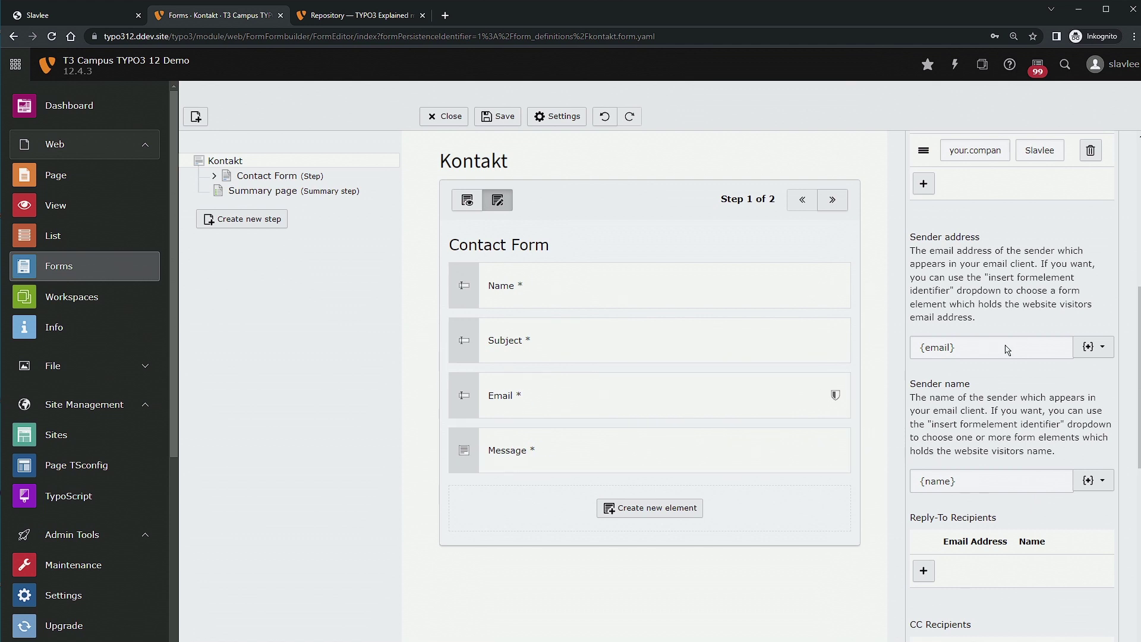
pyautogui.click(1086, 348)
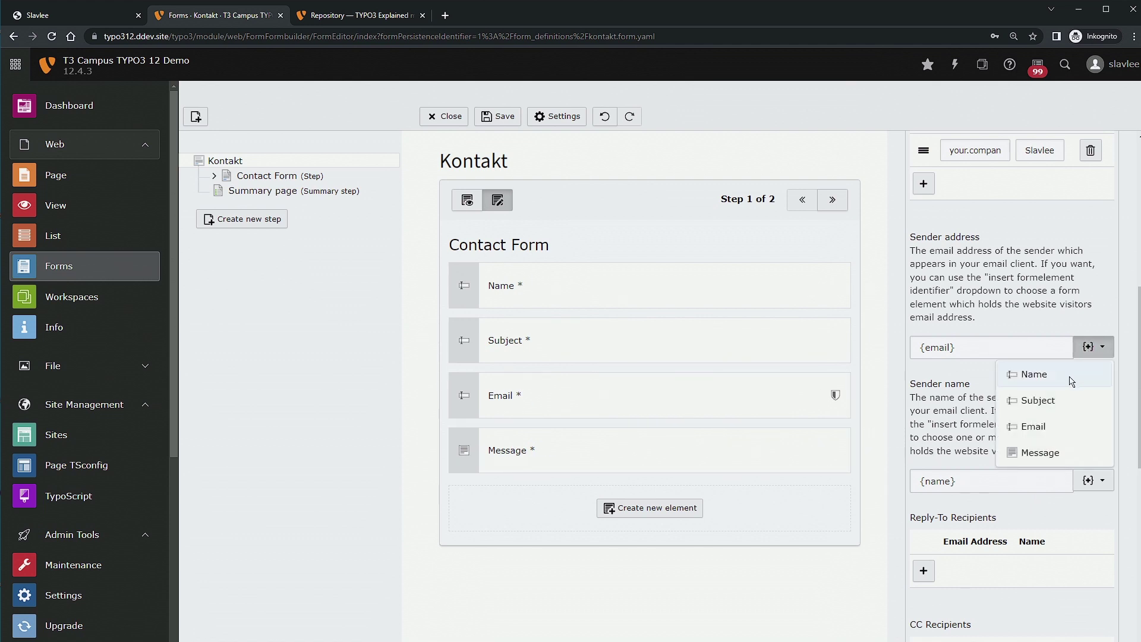
pyautogui.click(975, 354)
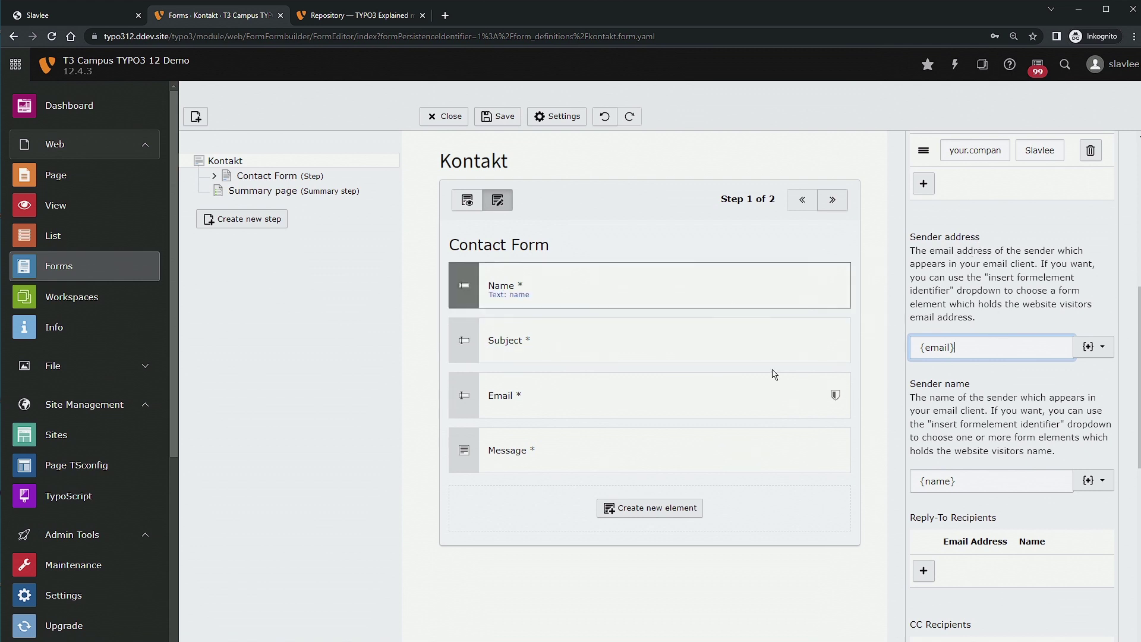
pyautogui.hotkey('ctrl', 'a')
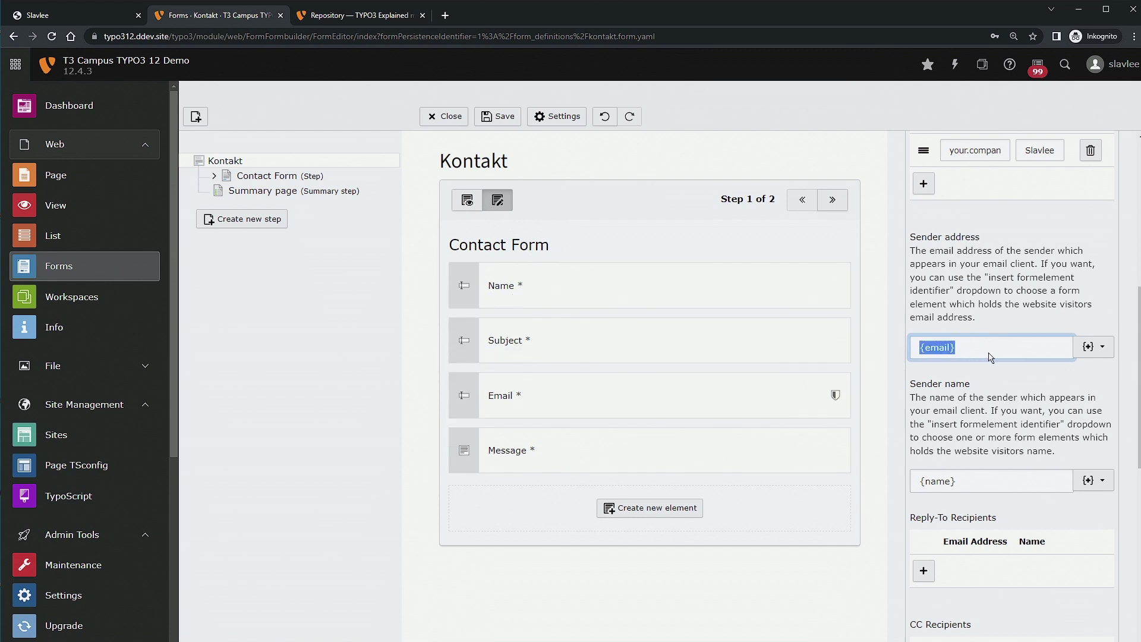
pyautogui.click(996, 353)
# Turn off Attach uploads and turn on Add HTML part, keeping translation language EN.
pyautogui.scroll(-4, 969, 324)
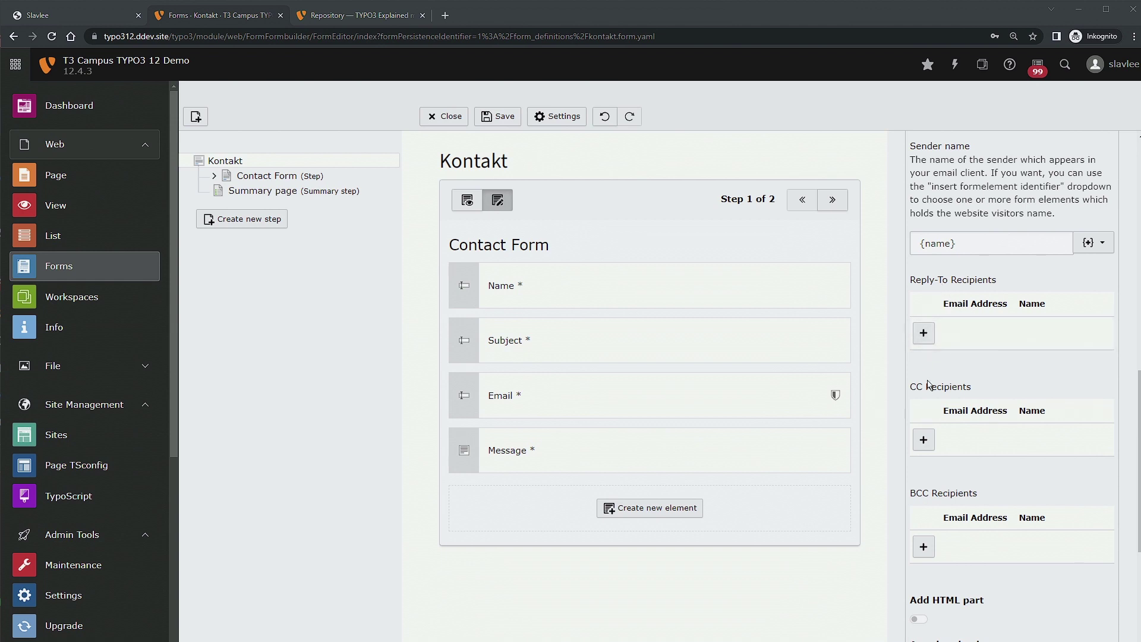
pyautogui.scroll(-3, 938, 492)
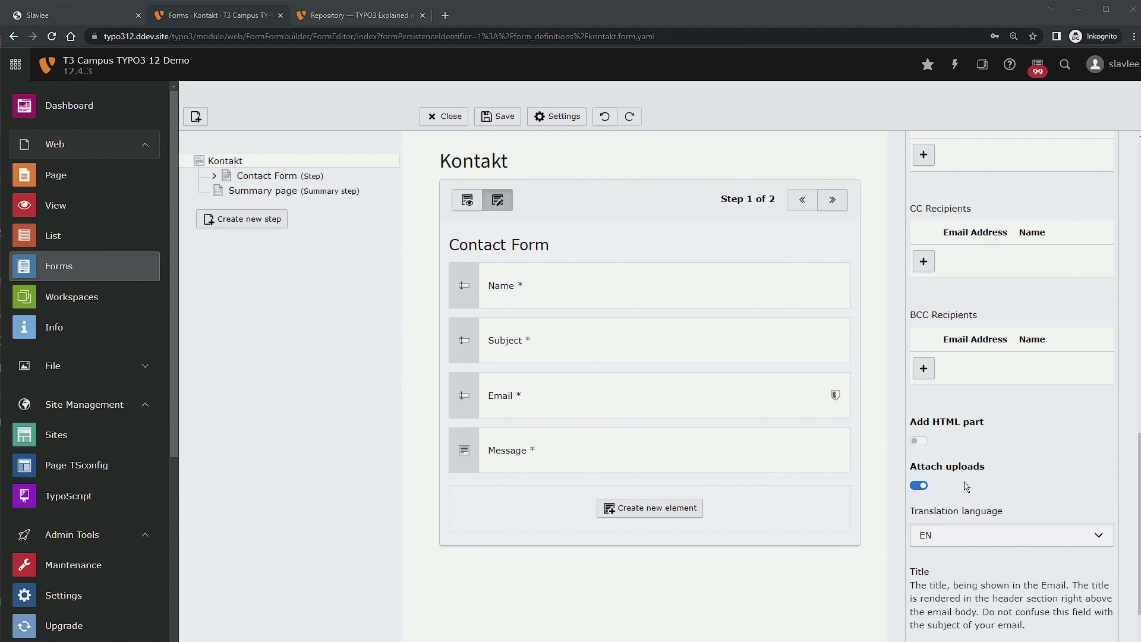
pyautogui.scroll(-1, 966, 486)
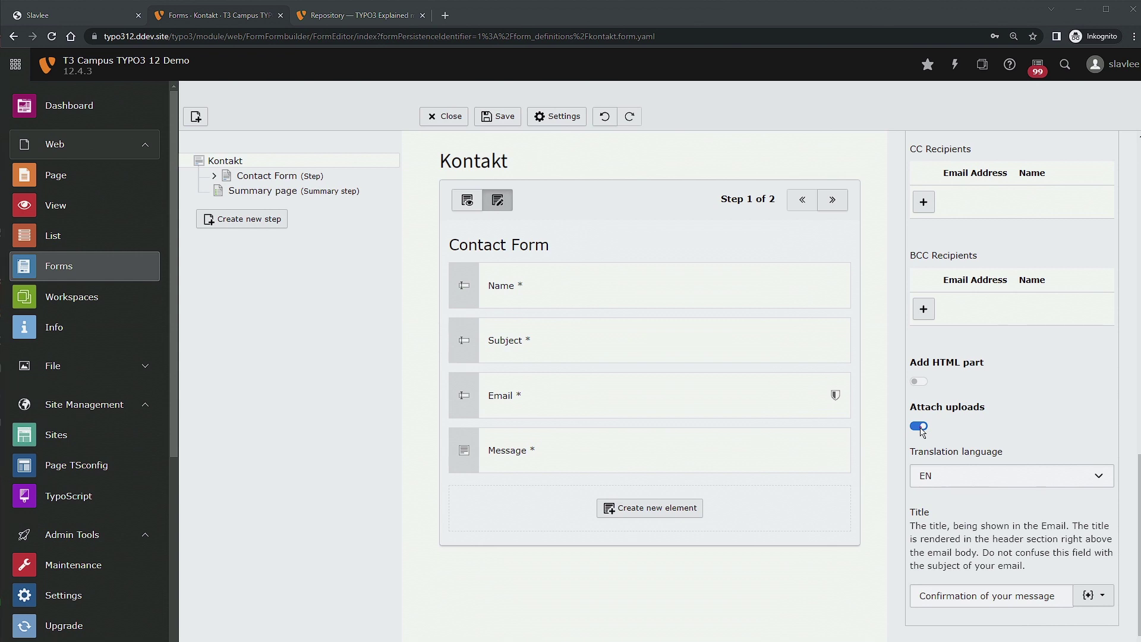
pyautogui.click(920, 427)
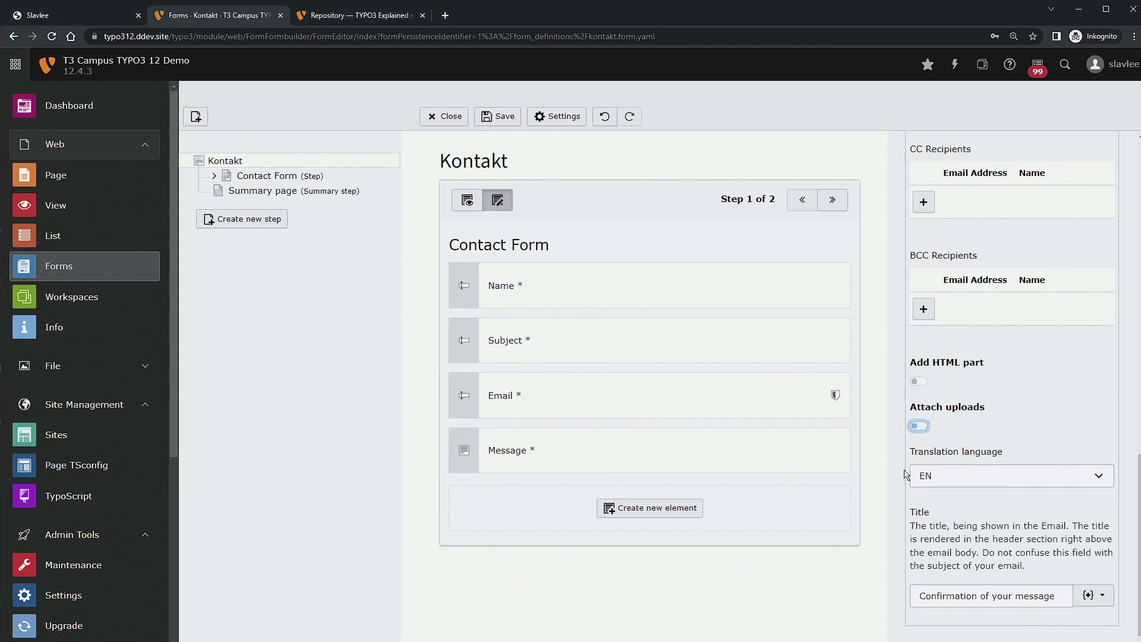
pyautogui.click(926, 383)
pyautogui.click(995, 478)
pyautogui.click(1036, 476)
pyautogui.scroll(-1, 1023, 499)
pyautogui.scroll(10, 990, 556)
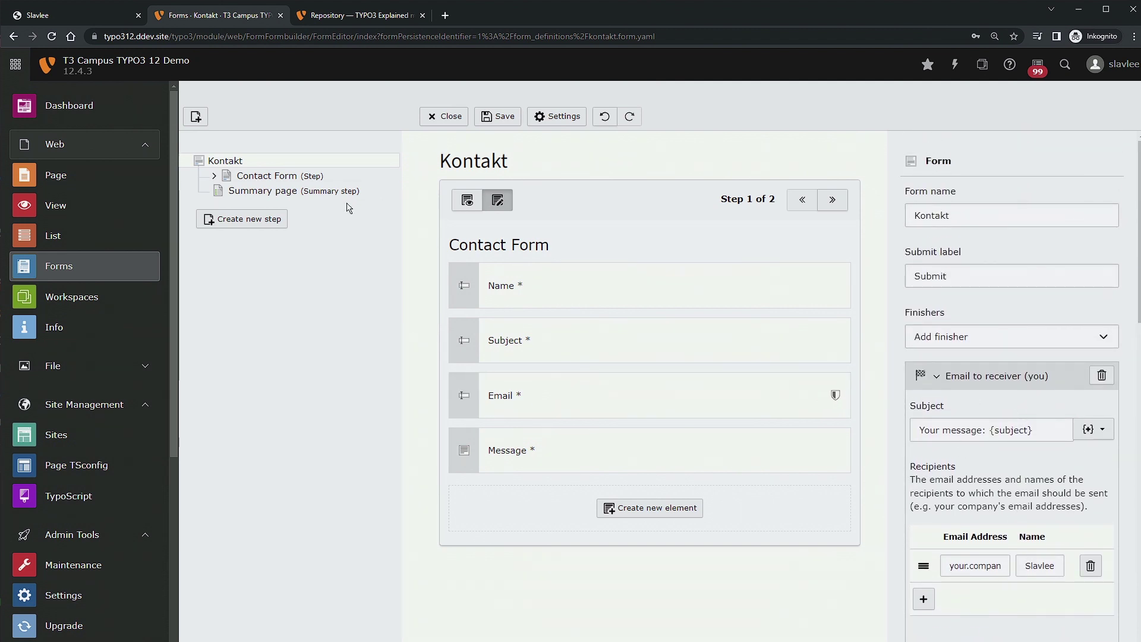
# Inspect the Contact Form step's settings and the Name and Subject field properties.
pyautogui.click(217, 175)
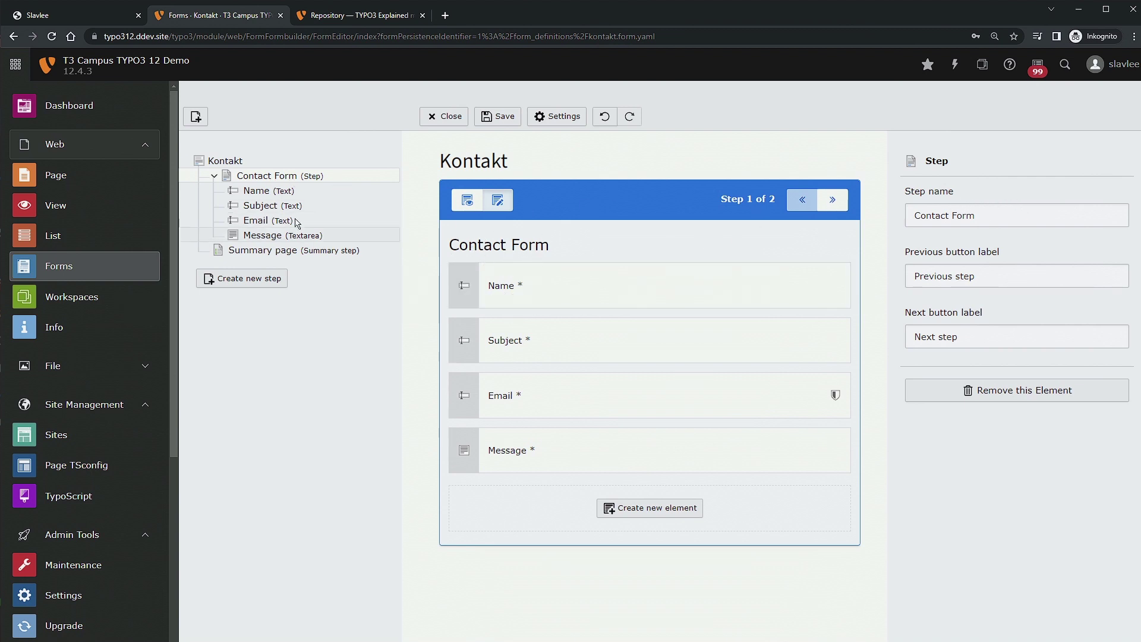
pyautogui.click(1056, 225)
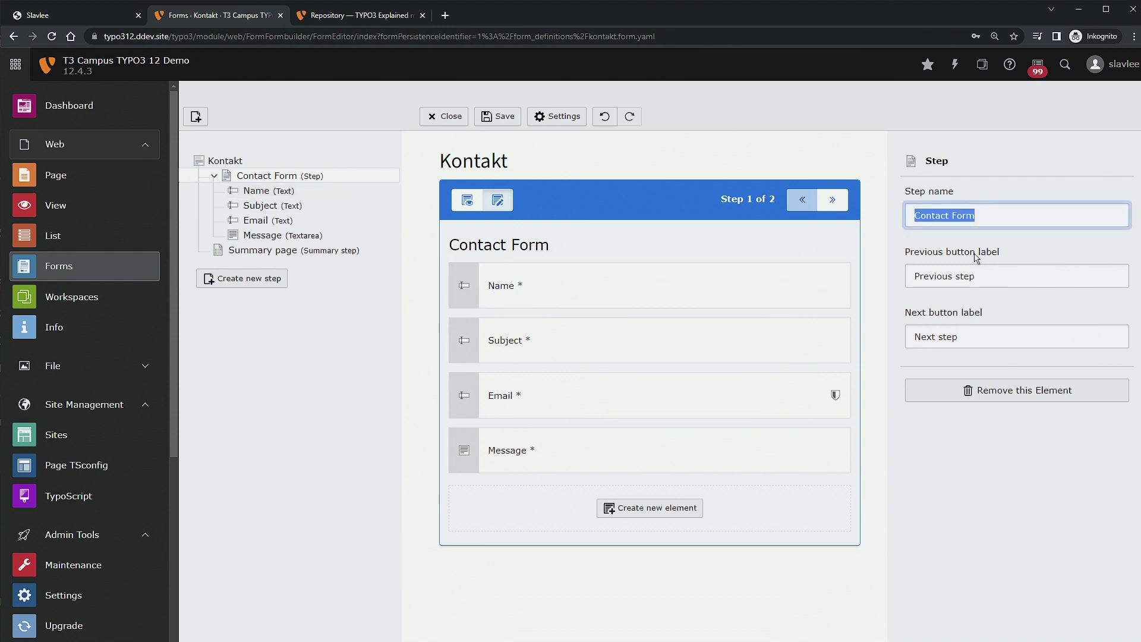
pyautogui.click(1044, 276)
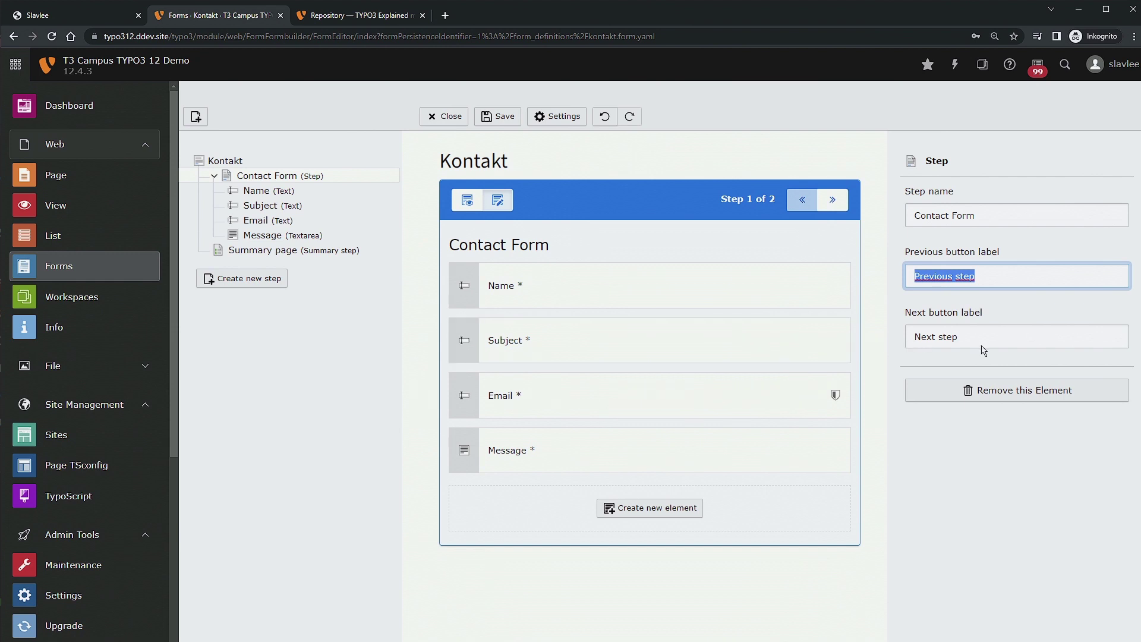
pyautogui.click(322, 195)
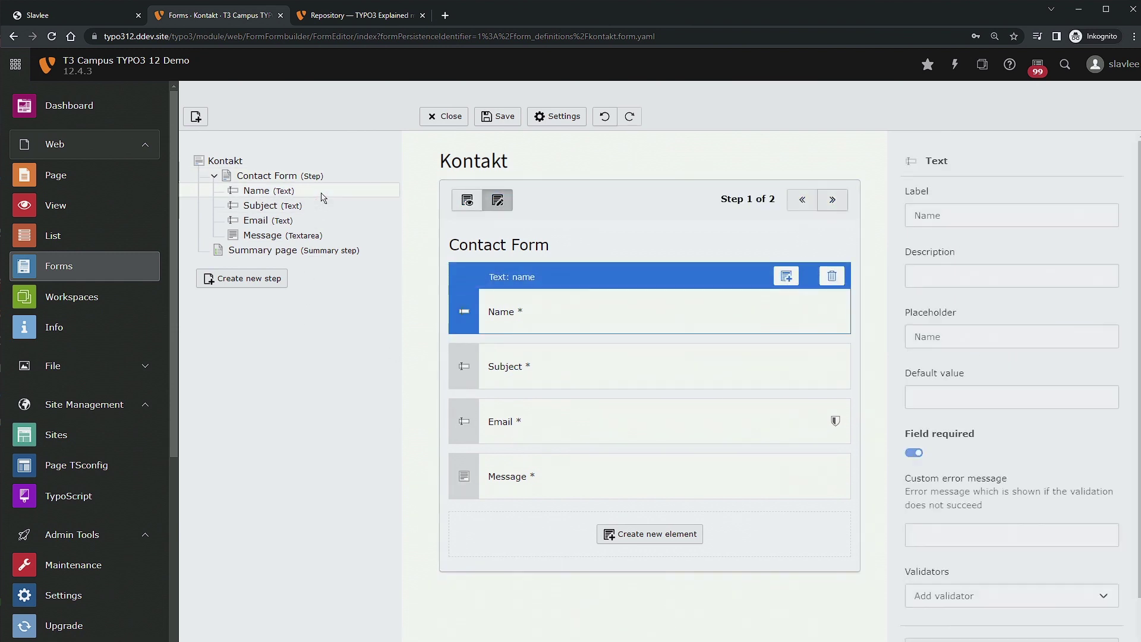
pyautogui.click(322, 209)
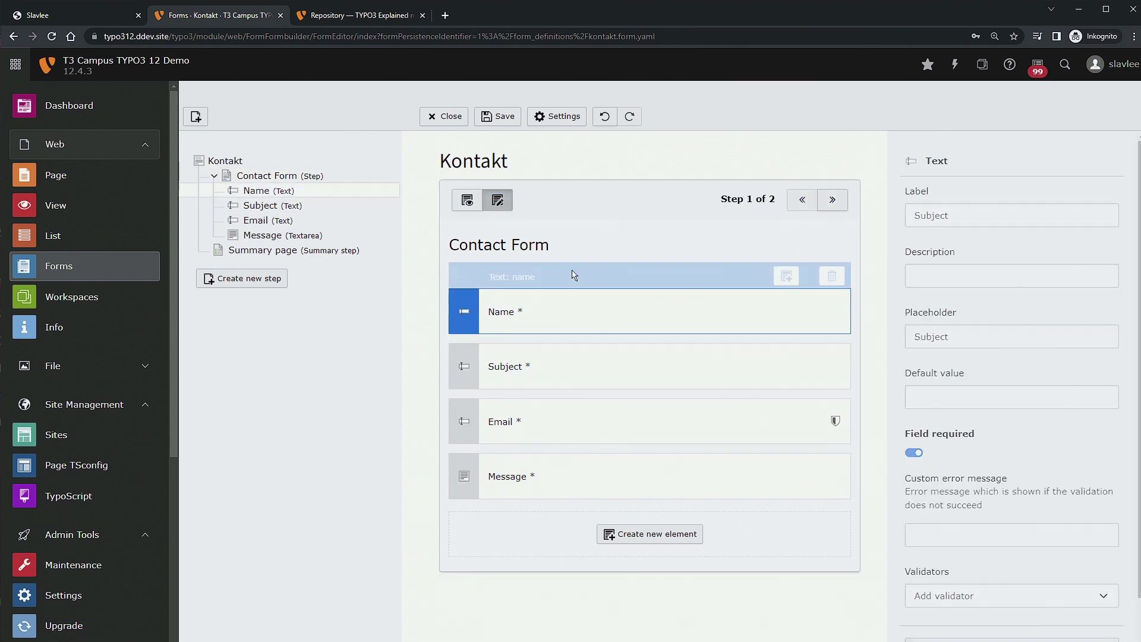
pyautogui.click(683, 293)
pyautogui.click(670, 375)
pyautogui.click(681, 296)
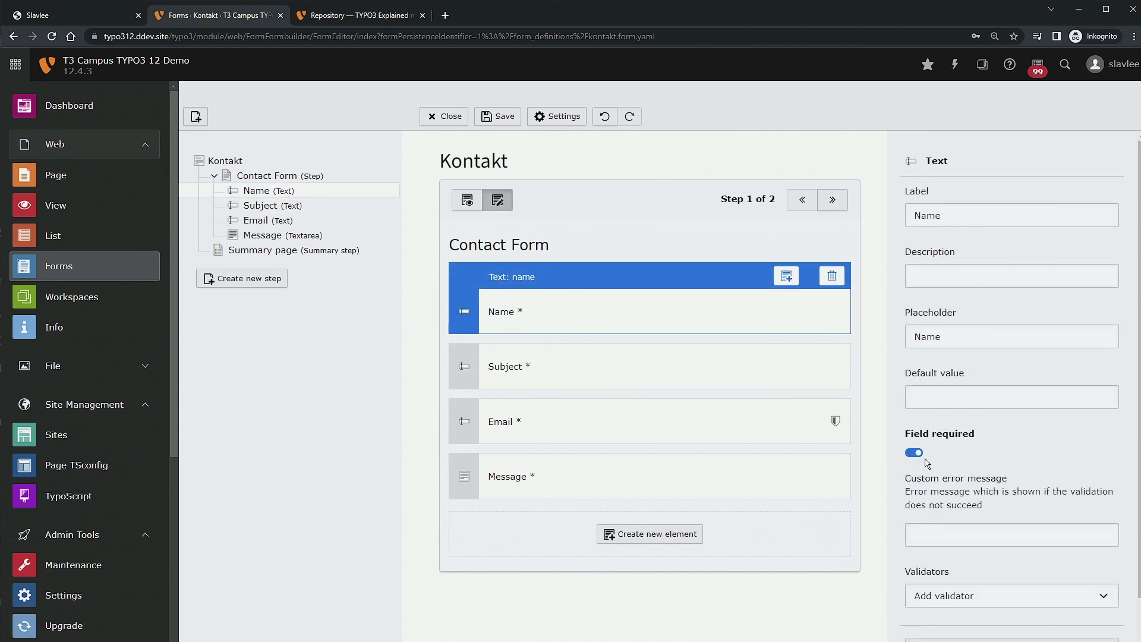
# Review the Email validator and its custom error message, then save the Kontakt form.
pyautogui.scroll(-1, 962, 469)
pyautogui.click(1018, 544)
pyautogui.click(1022, 546)
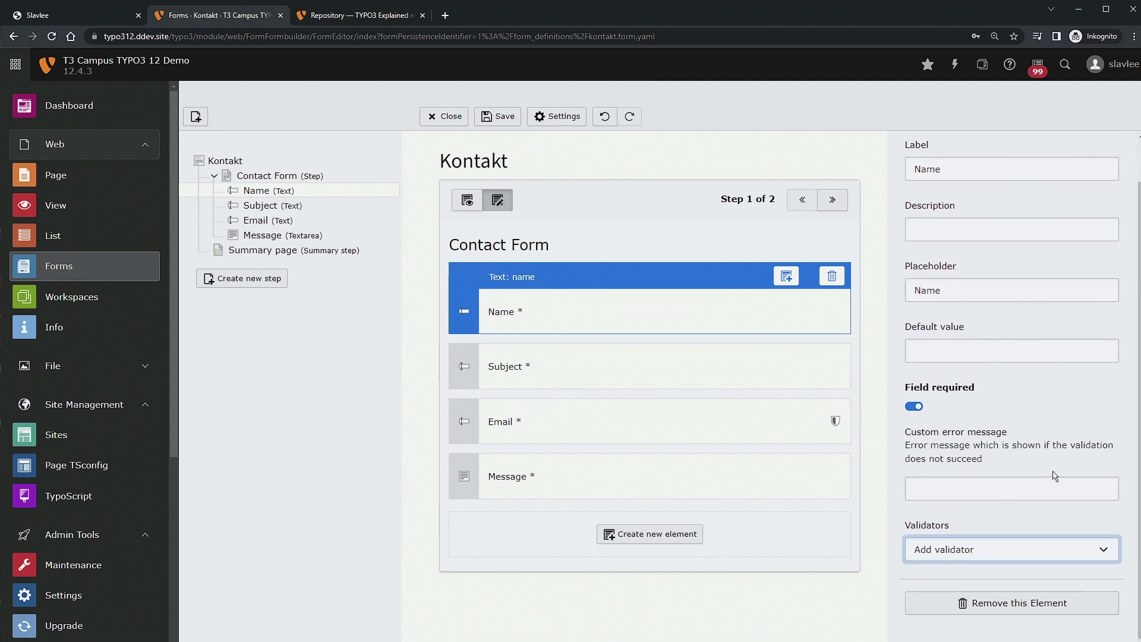
pyautogui.click(1022, 554)
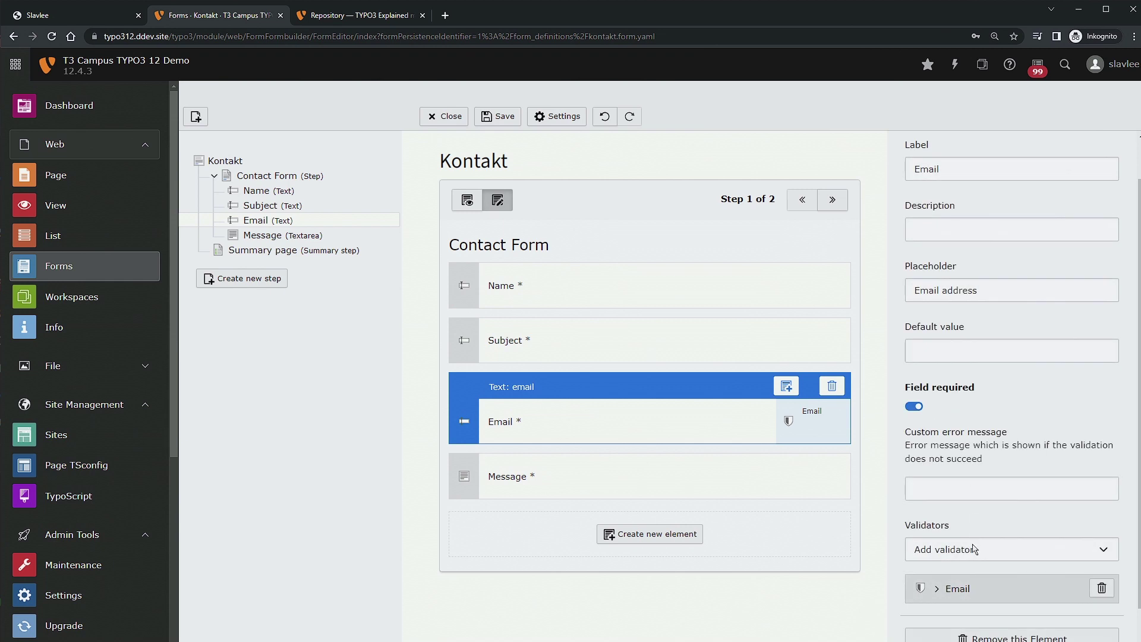
pyautogui.click(938, 595)
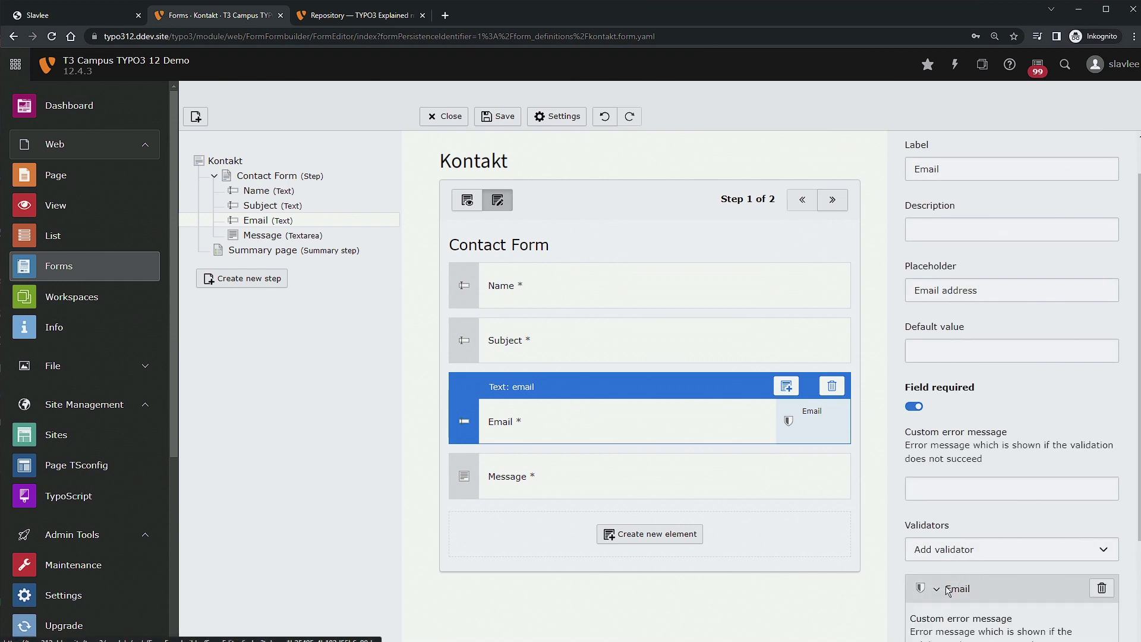
pyautogui.scroll(-2, 951, 576)
pyautogui.click(957, 540)
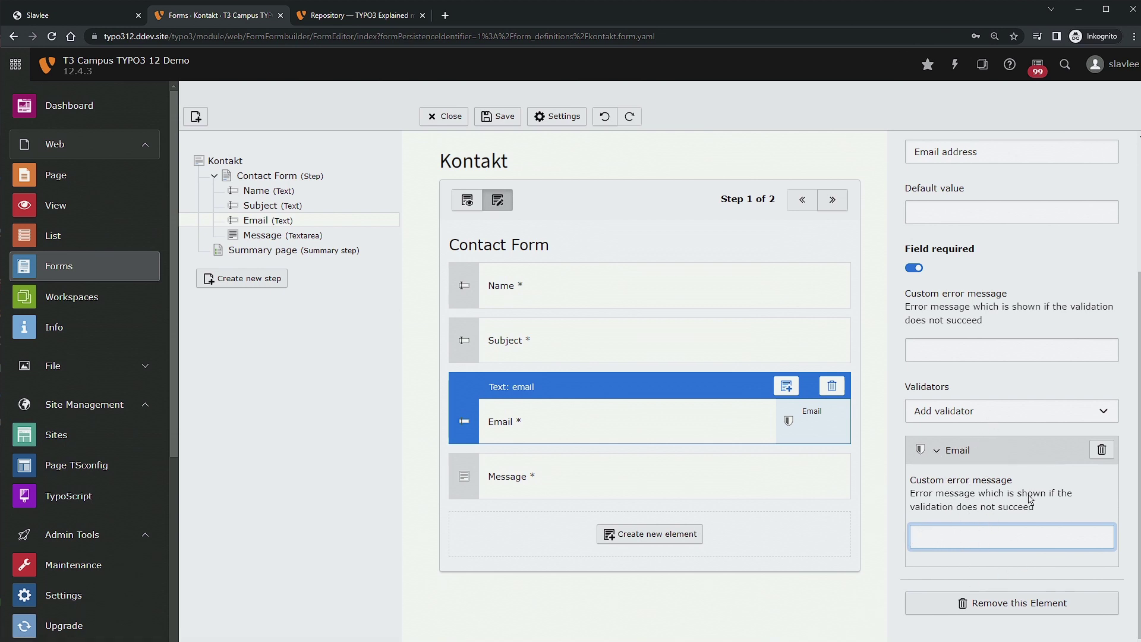
pyautogui.click(939, 453)
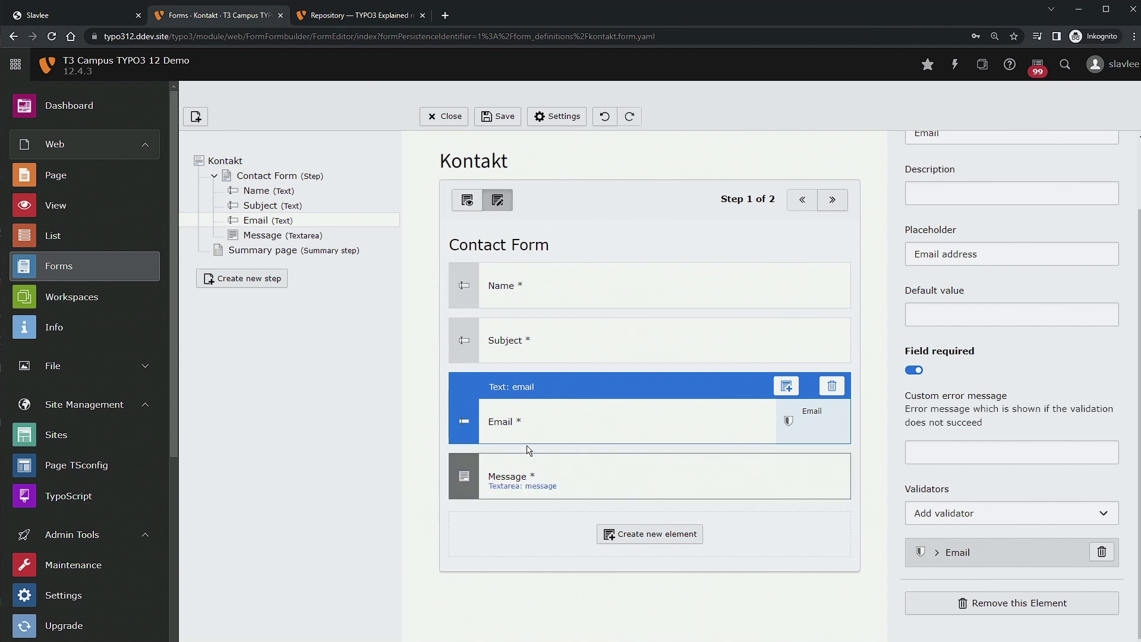
pyautogui.click(631, 484)
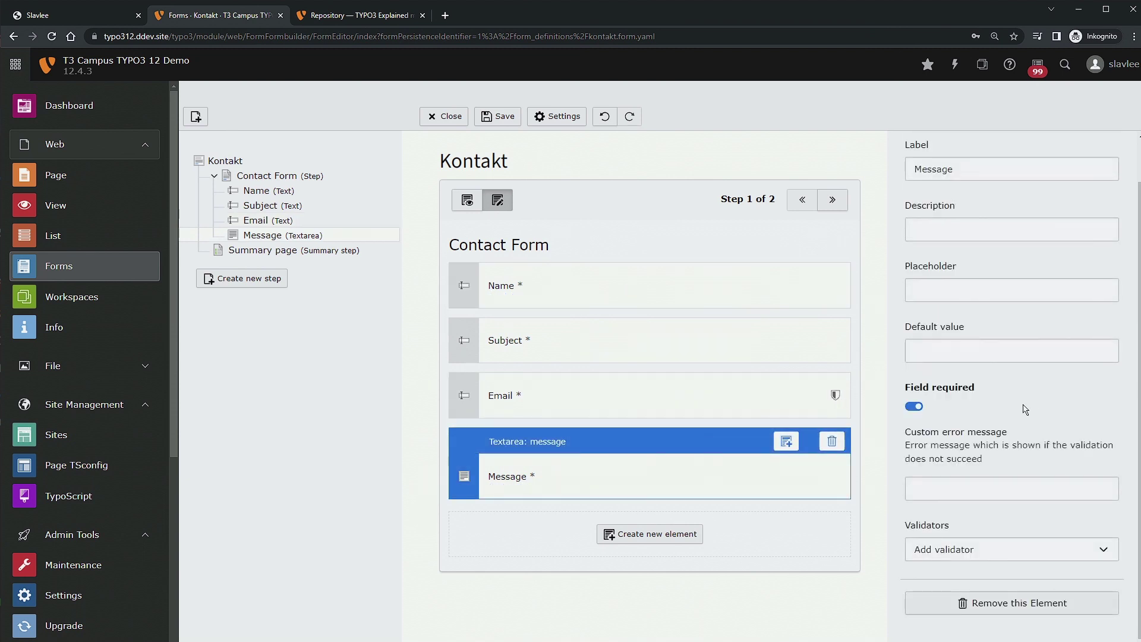
pyautogui.click(495, 116)
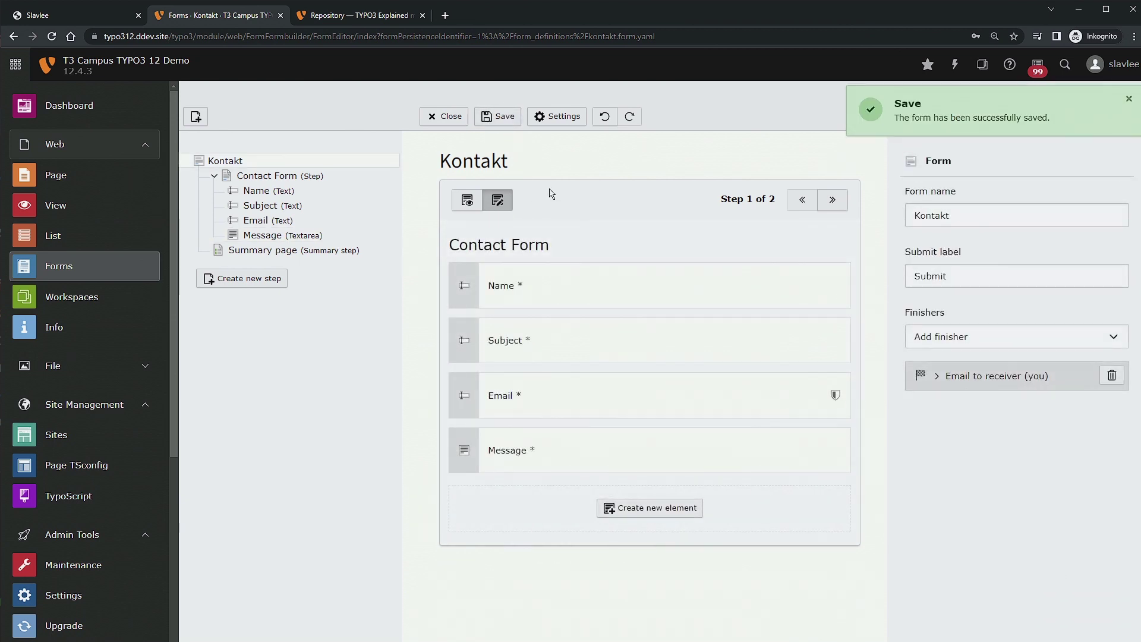
# Dismiss the save notice and show Kontaktformular [19] in the Page module.
pyautogui.click(1128, 99)
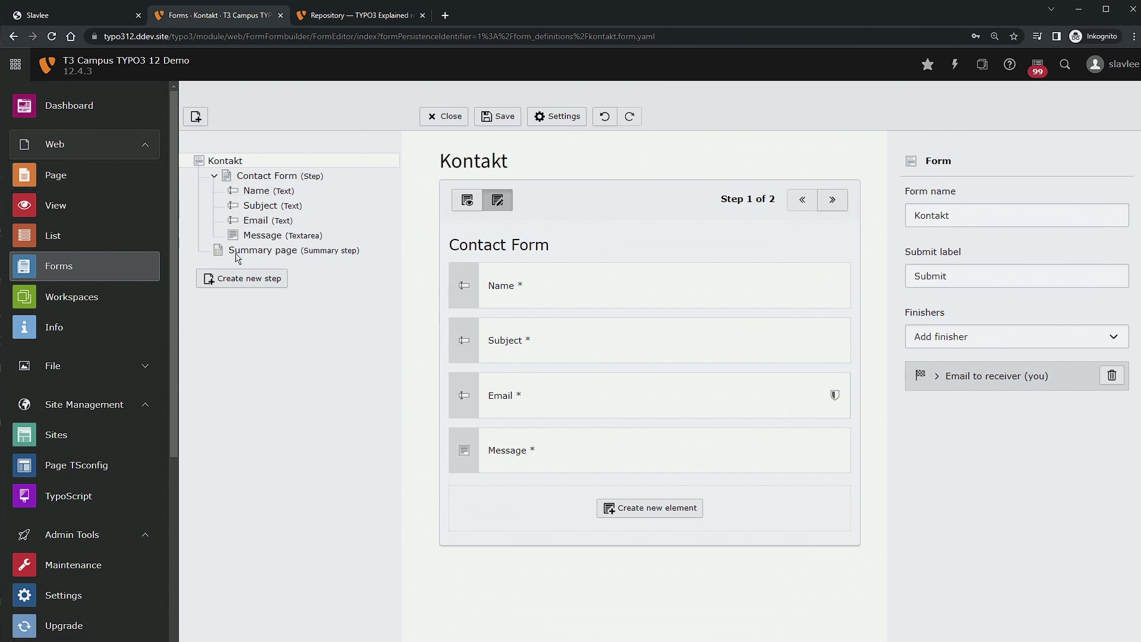
pyautogui.click(83, 176)
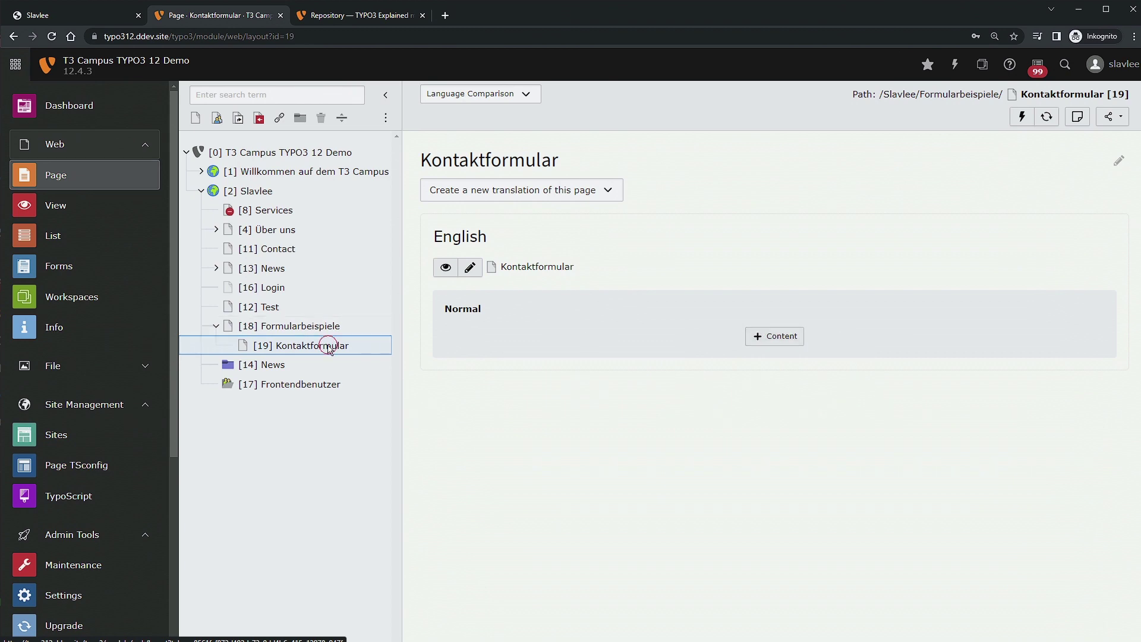
# Add a new Form content element from the Form elements category to Kontaktformular's Normal column.
pyautogui.click(794, 337)
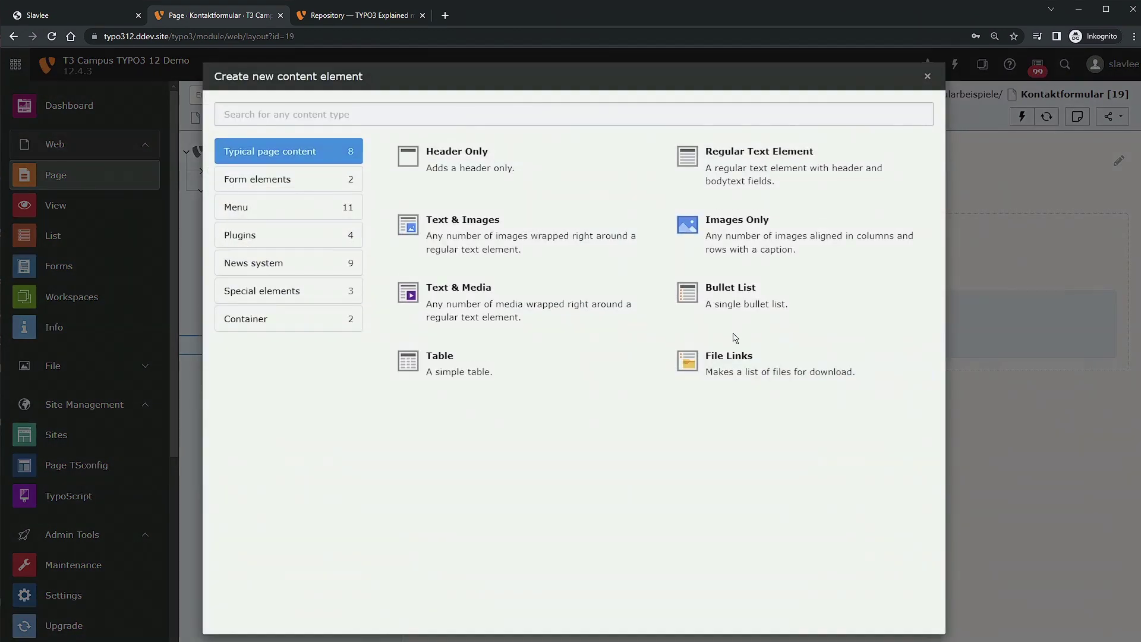
pyautogui.click(275, 187)
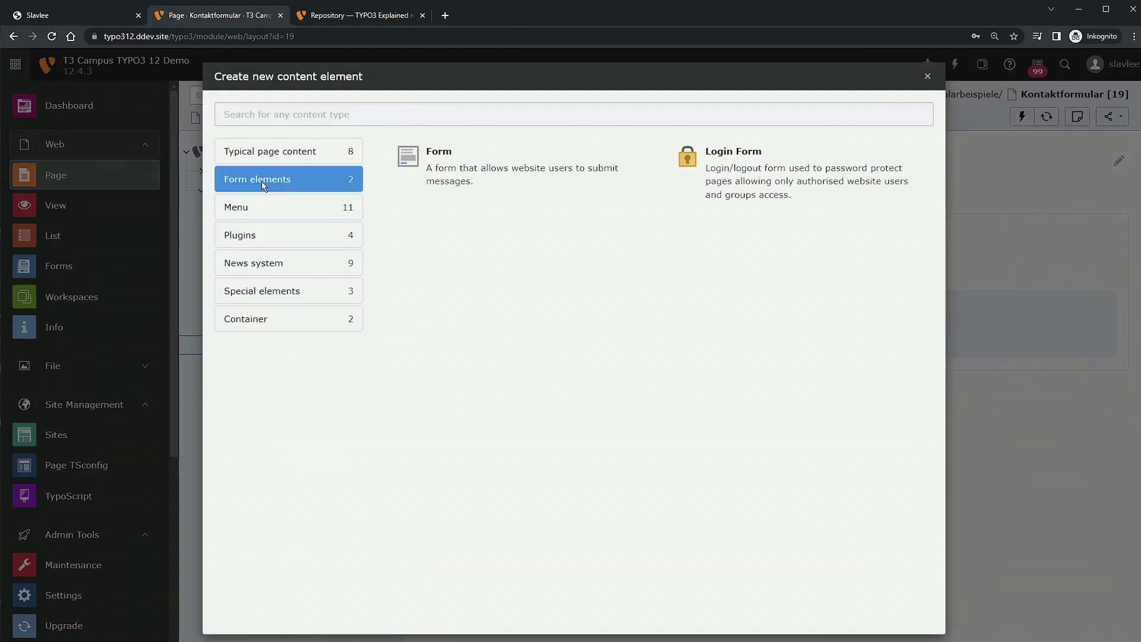
pyautogui.click(429, 158)
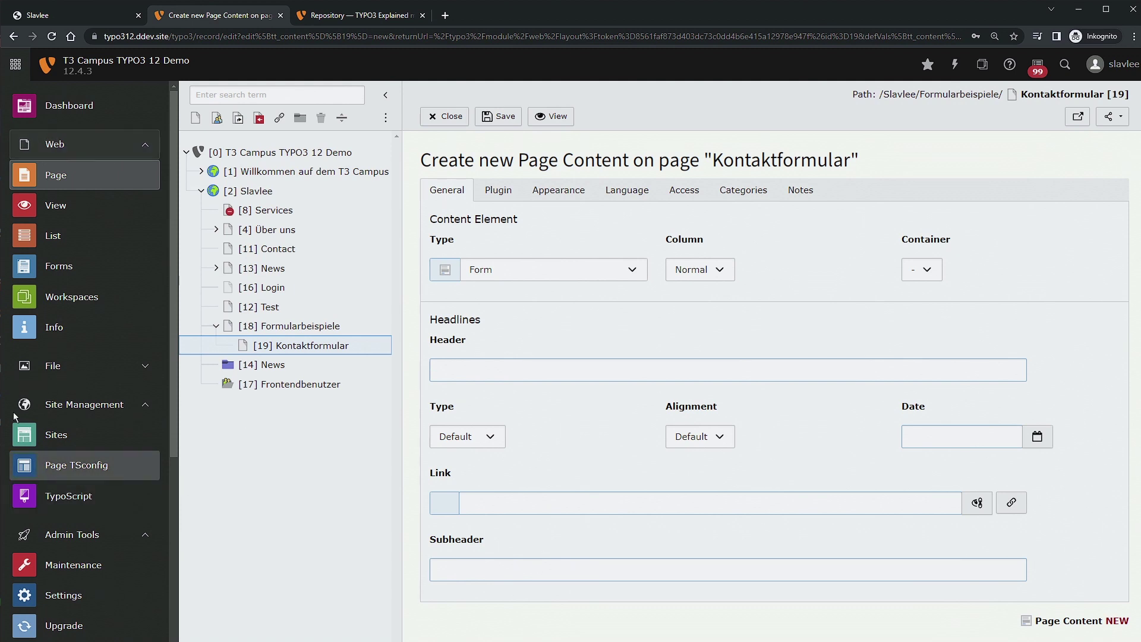
# Enter 'Contact Form' as the element header and set the header type to Hidden.
pyautogui.click(456, 374)
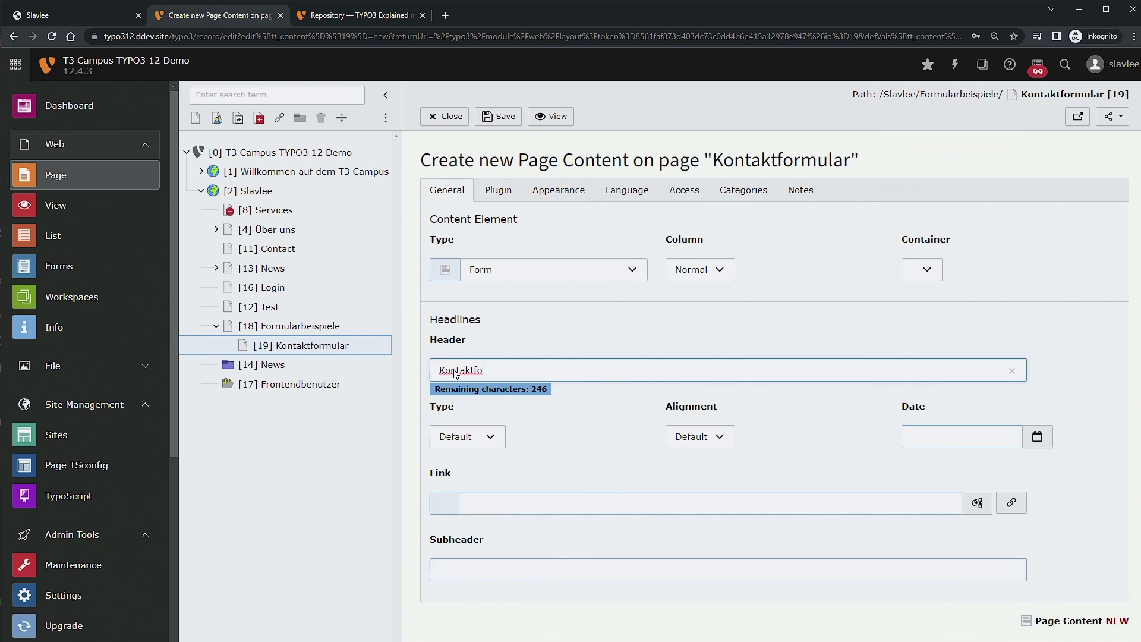
pyautogui.hotkey('ctrl', 'a')
pyautogui.write('Co')
pyautogui.click(491, 439)
pyautogui.click(469, 523)
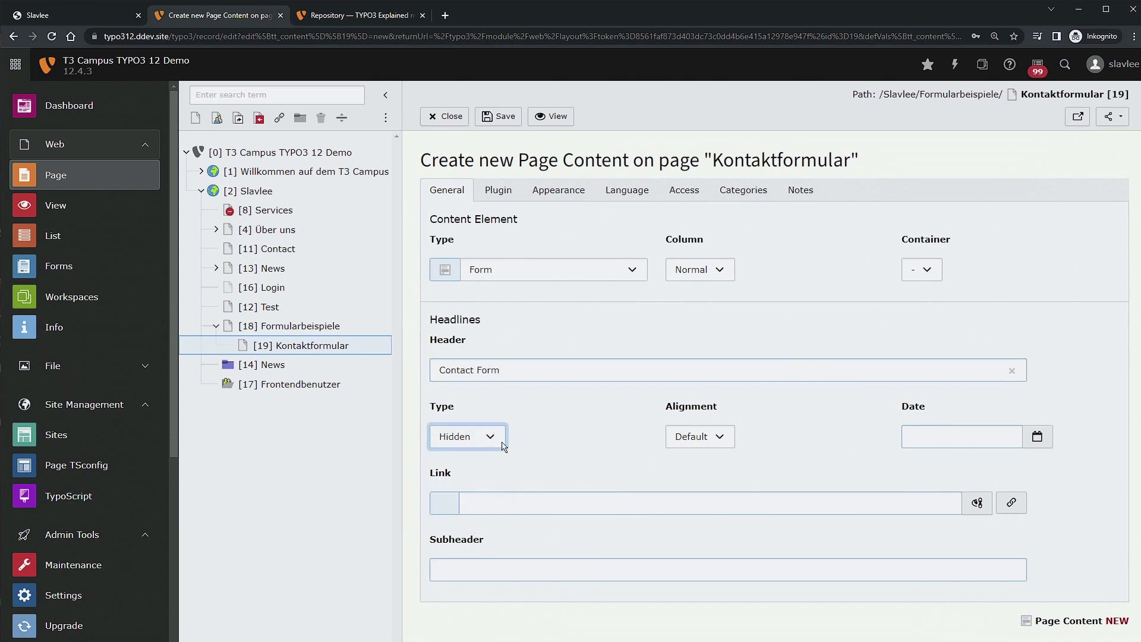
# Select the Kontakt form definition on the Plugin tab and confirm the refresh to save.
pyautogui.click(498, 190)
pyautogui.click(657, 284)
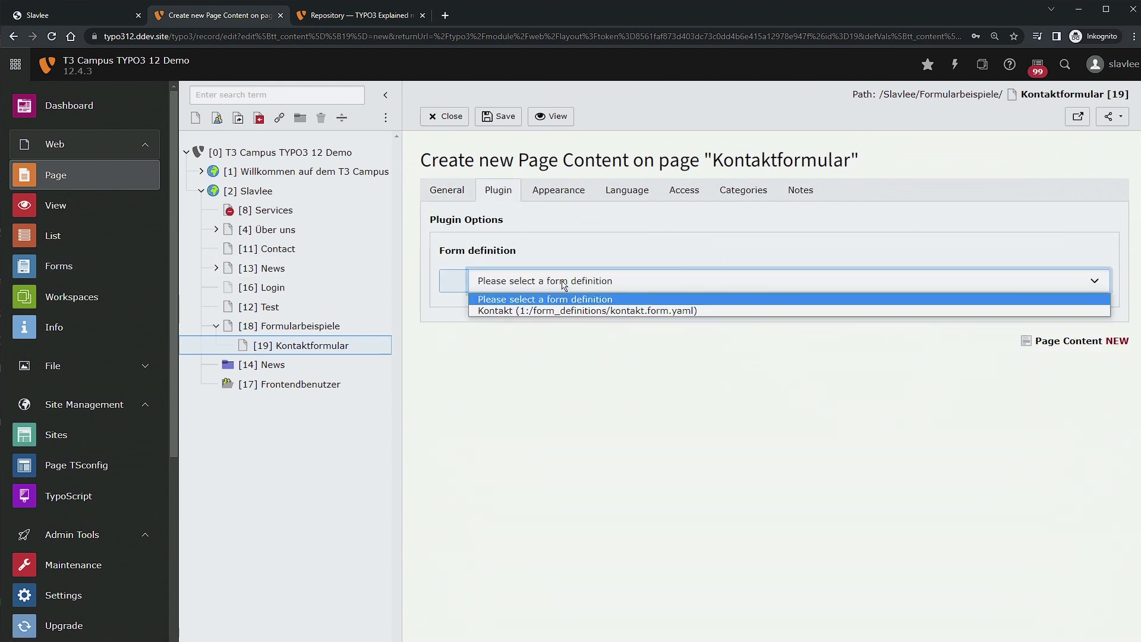
pyautogui.click(543, 220)
pyautogui.click(529, 283)
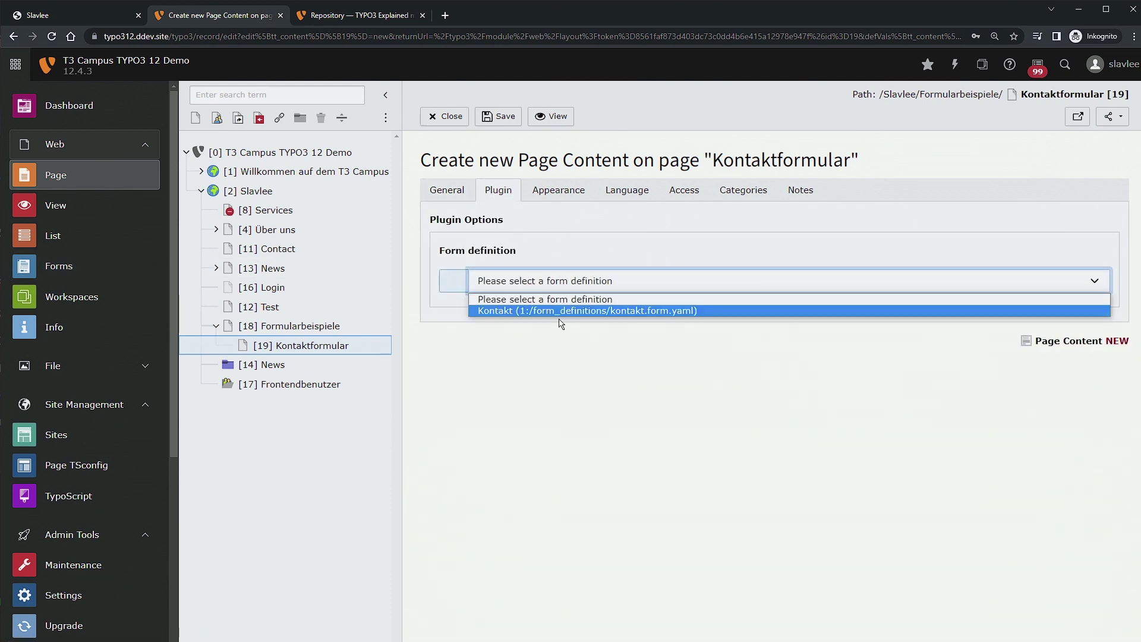
pyautogui.click(553, 311)
pyautogui.click(764, 393)
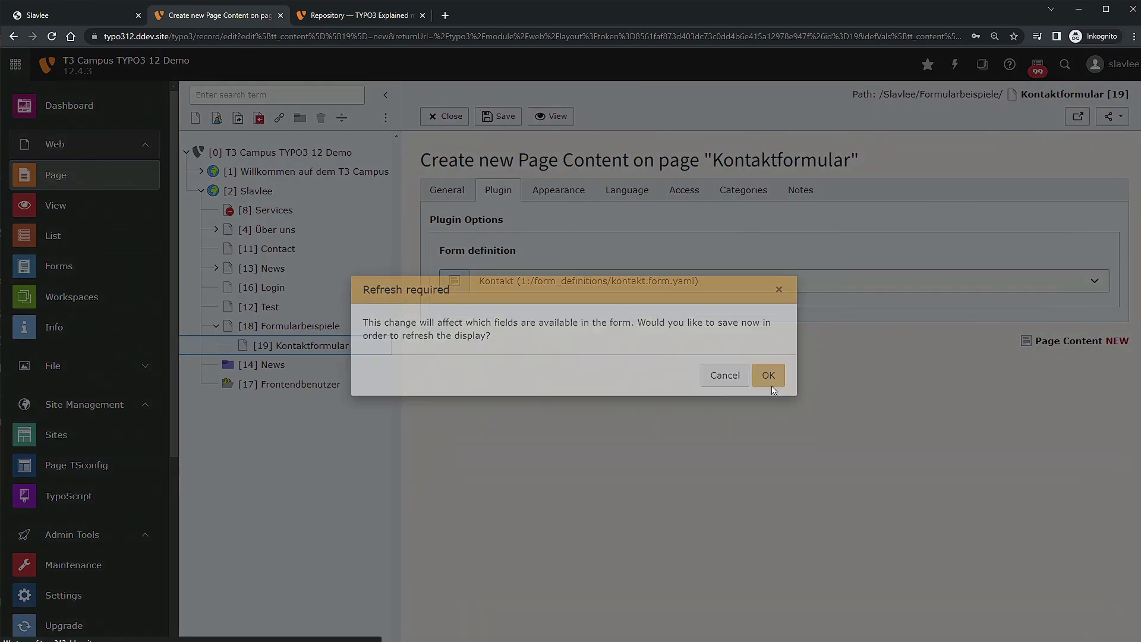
# Turn on Override finisher settings on the Plugin tab and confirm the refresh.
pyautogui.click(501, 195)
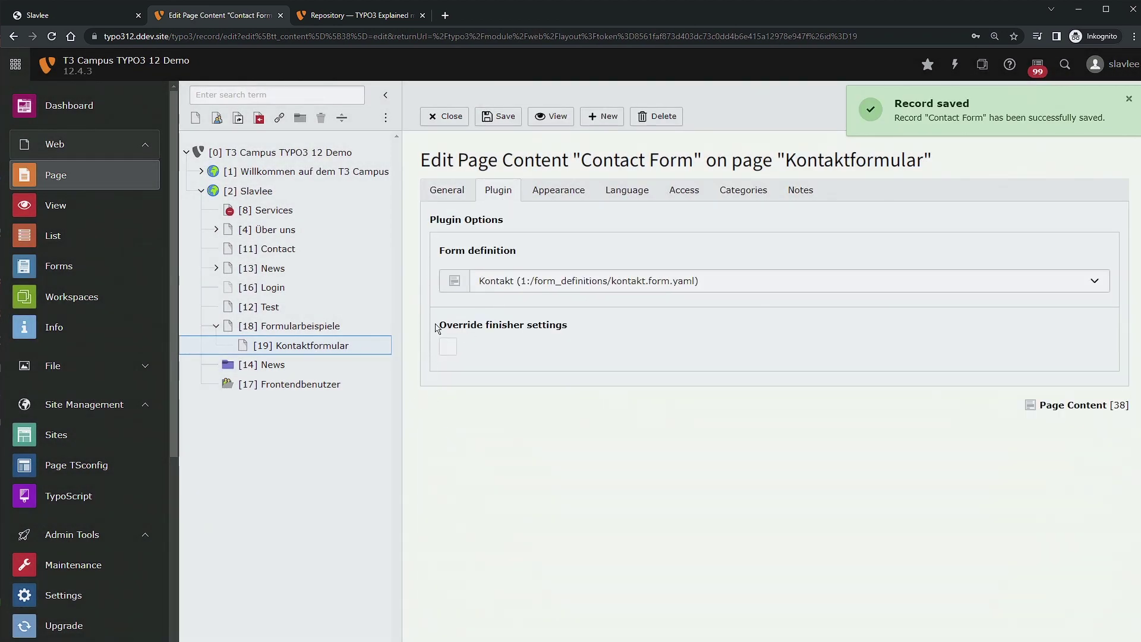
pyautogui.moveTo(624, 324); pyautogui.dragTo(452, 329)
pyautogui.click(491, 384)
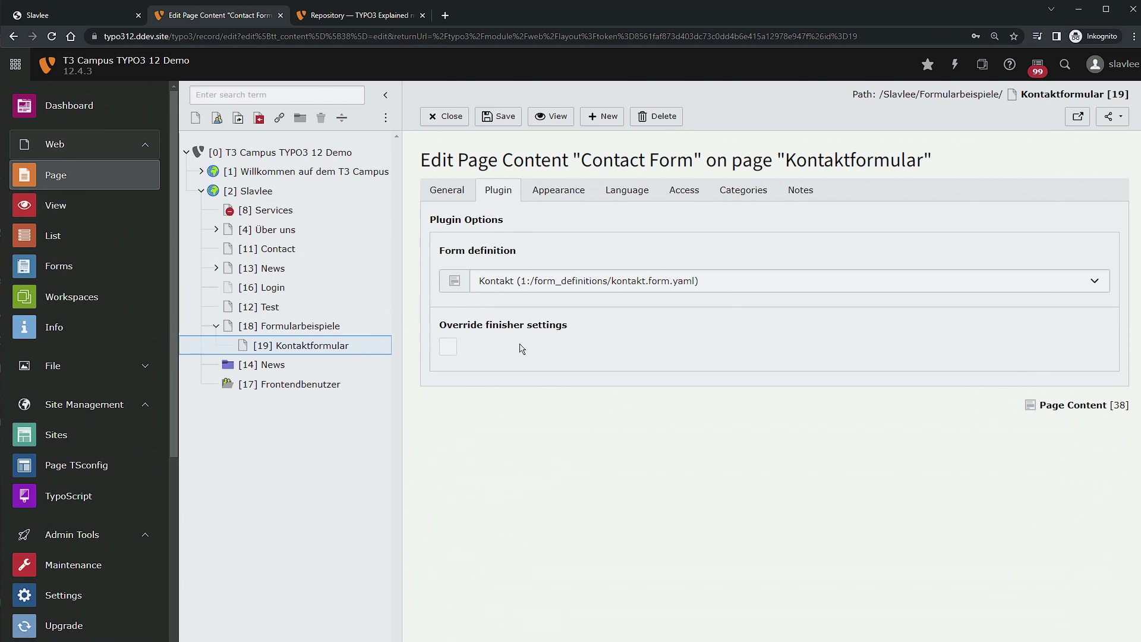
pyautogui.click(449, 348)
pyautogui.click(765, 386)
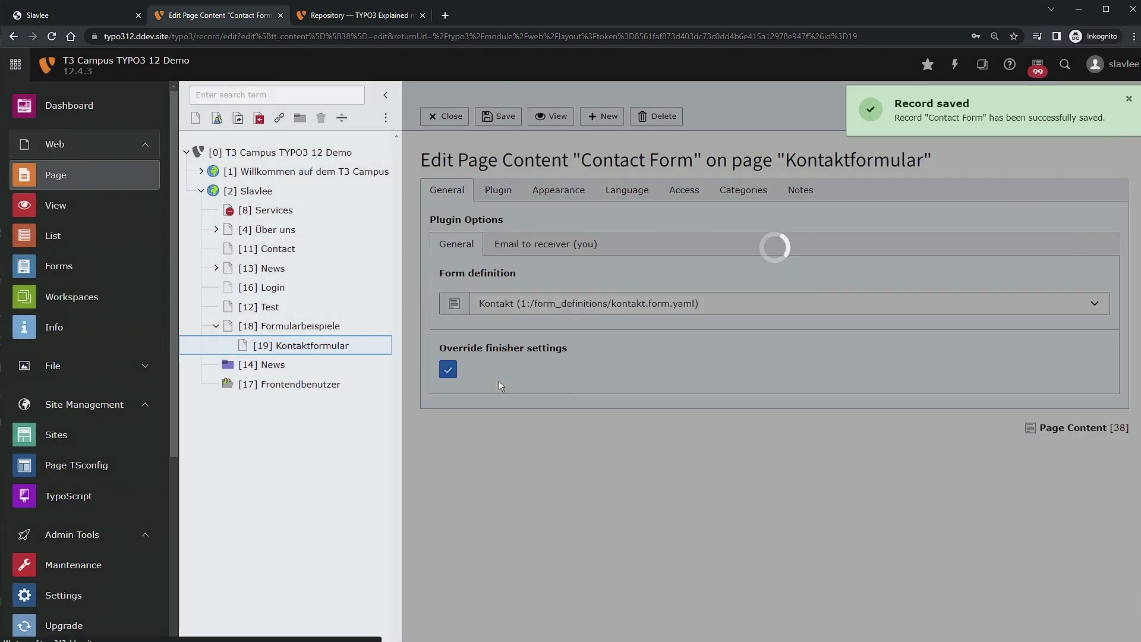
# Bring up the Email to receiver (you) settings, showing subject 'Your message: {subject}'.
pyautogui.click(561, 245)
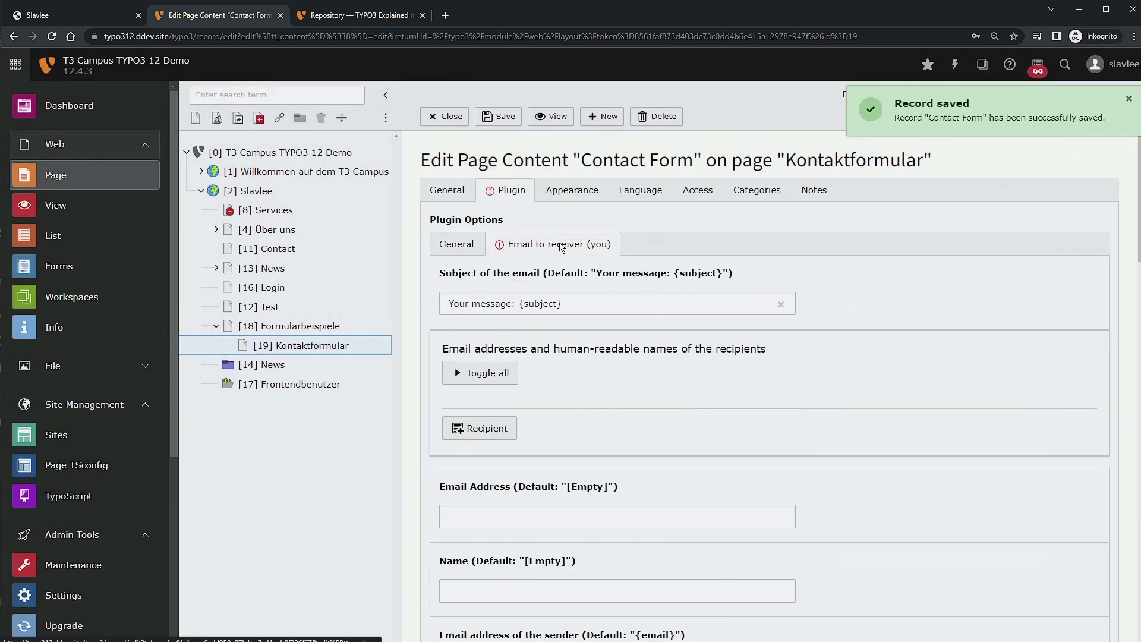
pyautogui.click(457, 244)
pyautogui.click(569, 245)
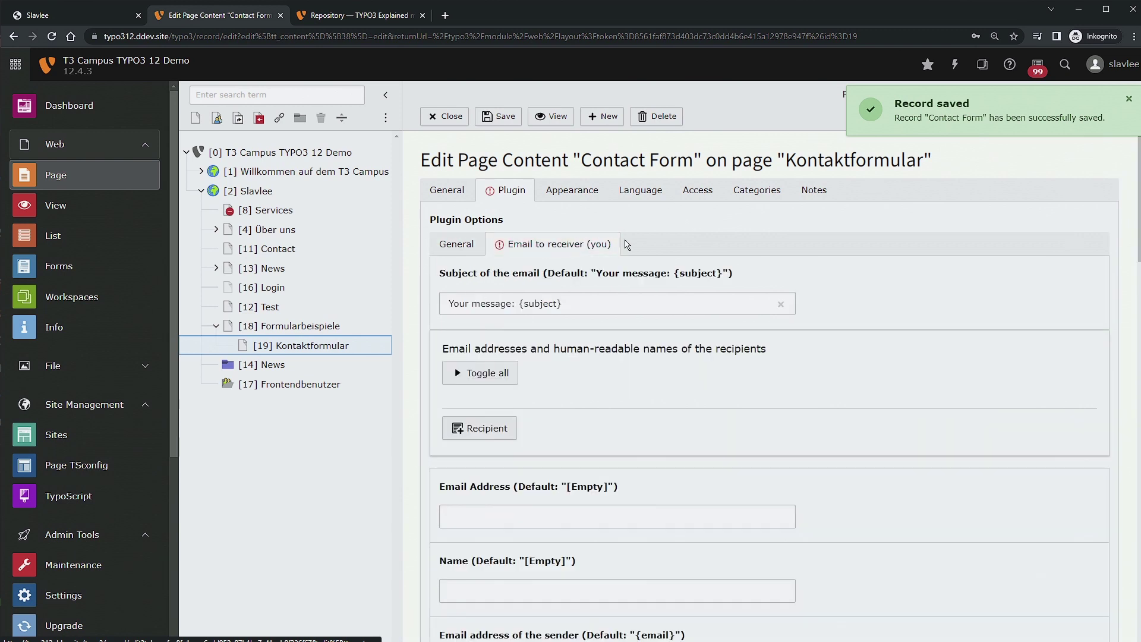
pyautogui.click(493, 244)
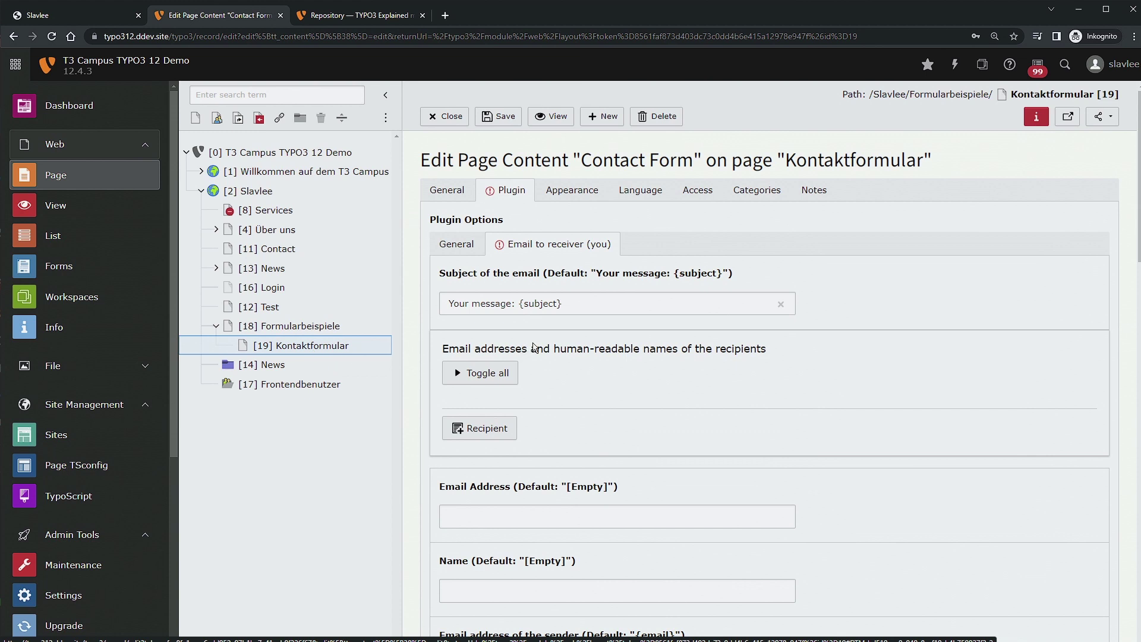
# Set the translation language to Default and save, acknowledging the flagged-fields alert.
pyautogui.scroll(-4, 564, 346)
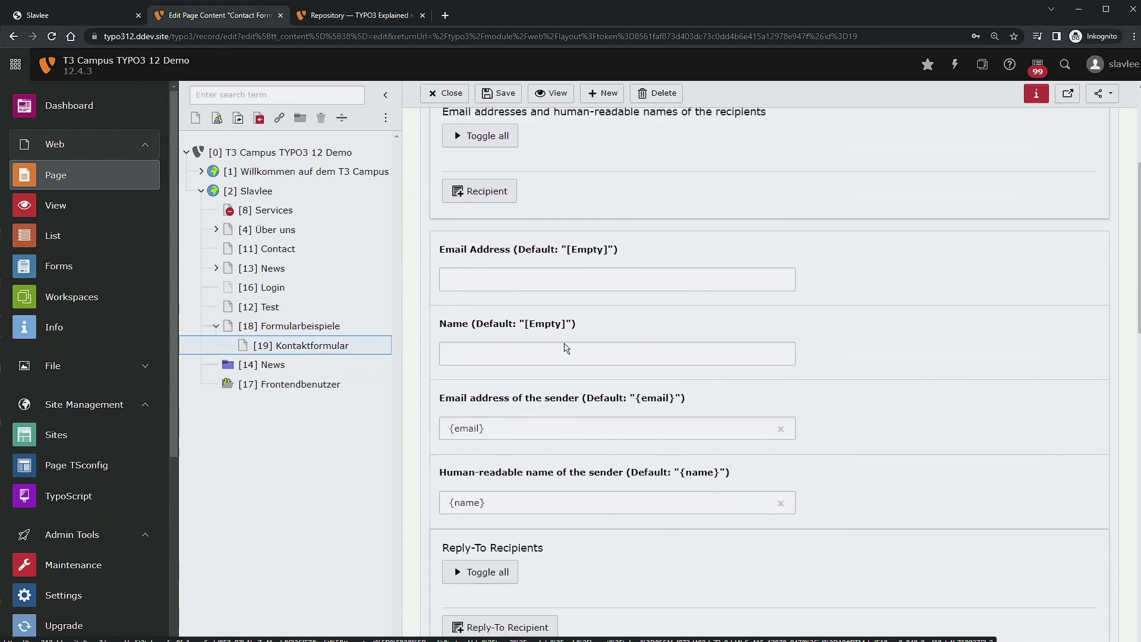
pyautogui.scroll(4, 566, 347)
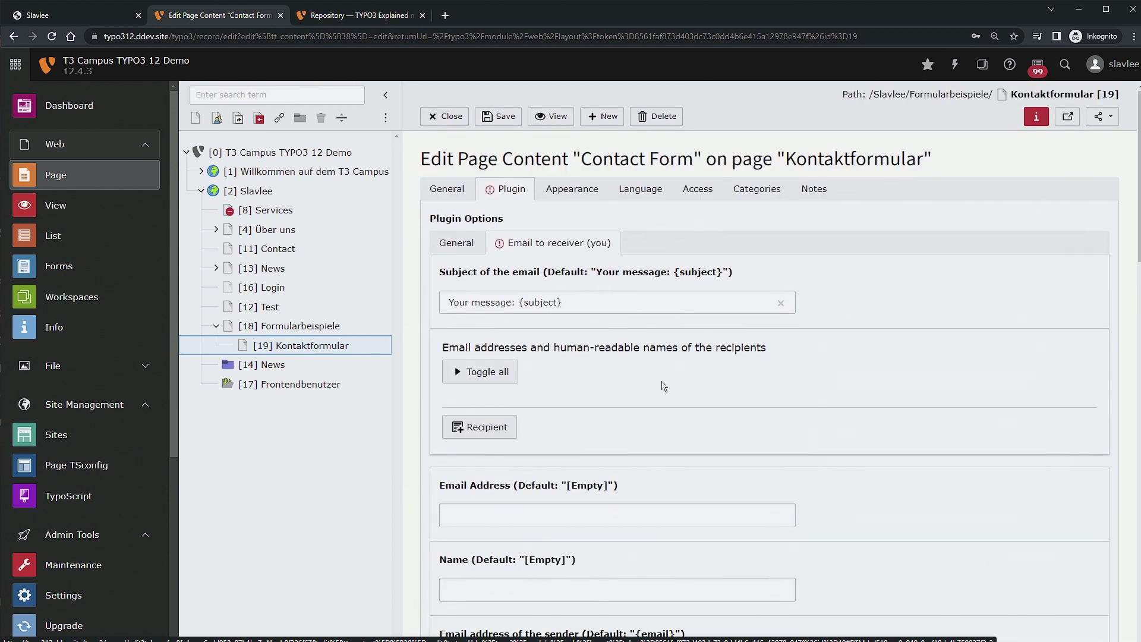
pyautogui.scroll(-11, 670, 358)
pyautogui.scroll(-8, 662, 412)
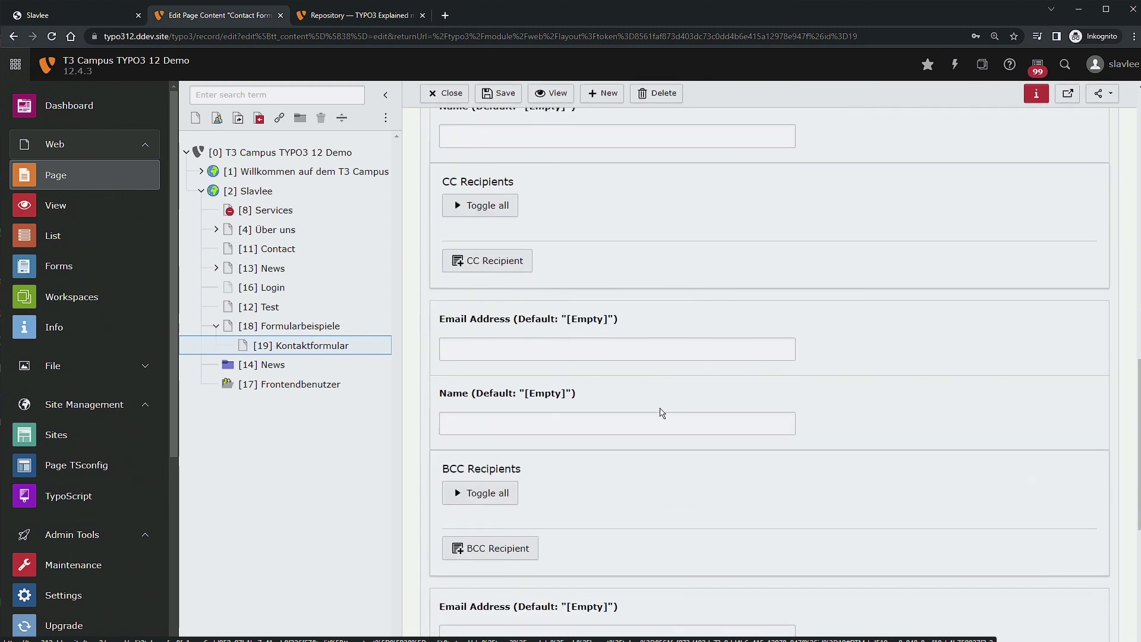
pyautogui.scroll(-1, 665, 428)
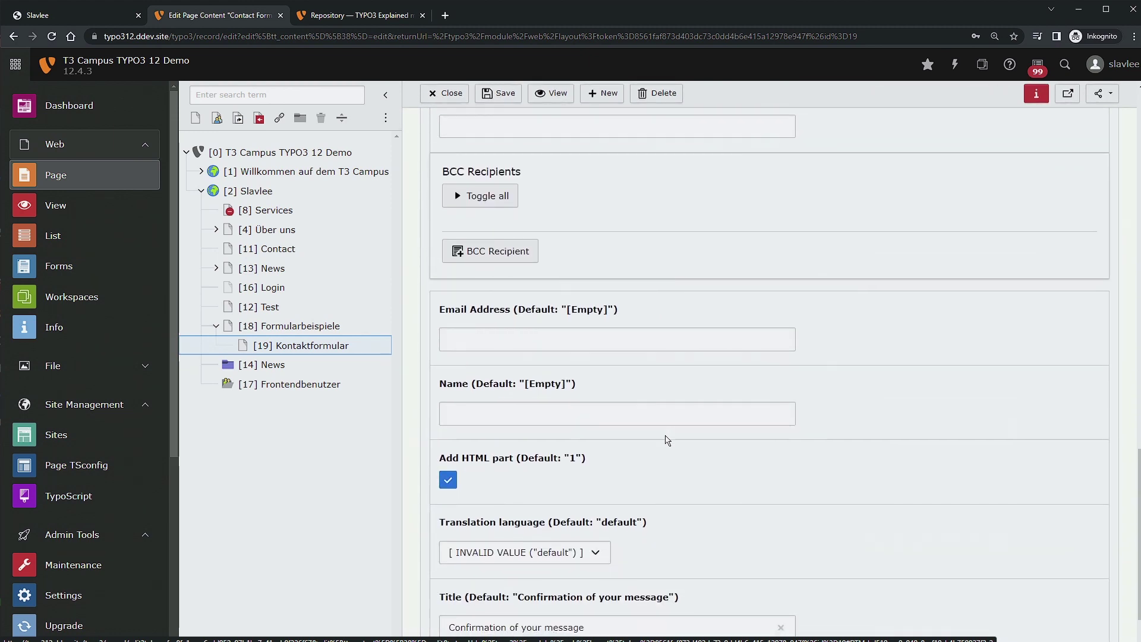
pyautogui.click(563, 491)
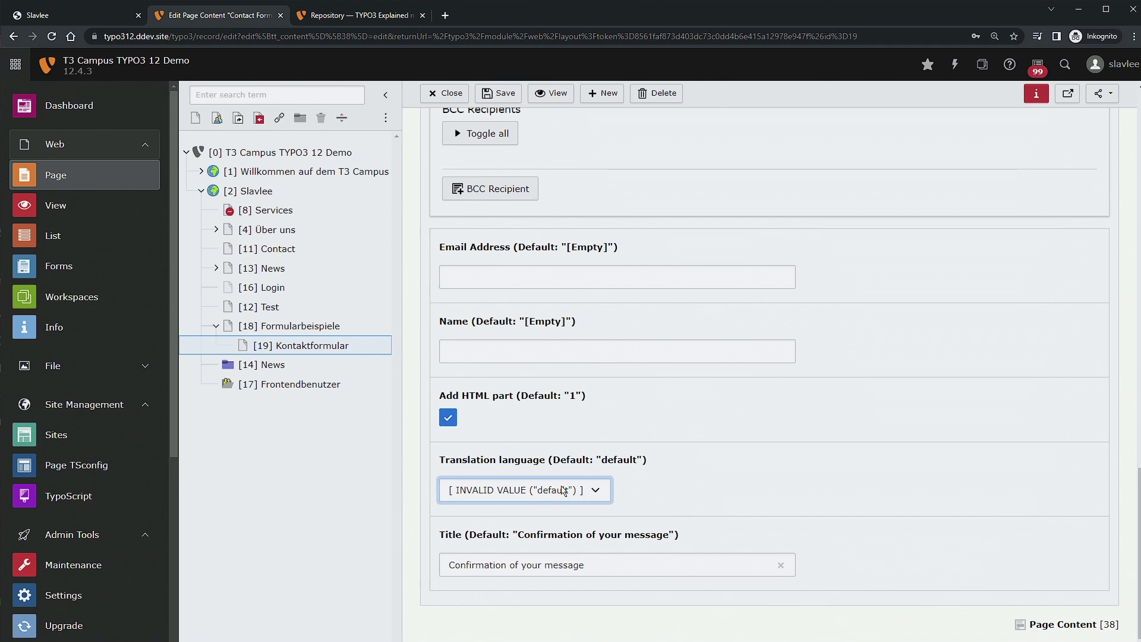
pyautogui.click(563, 491)
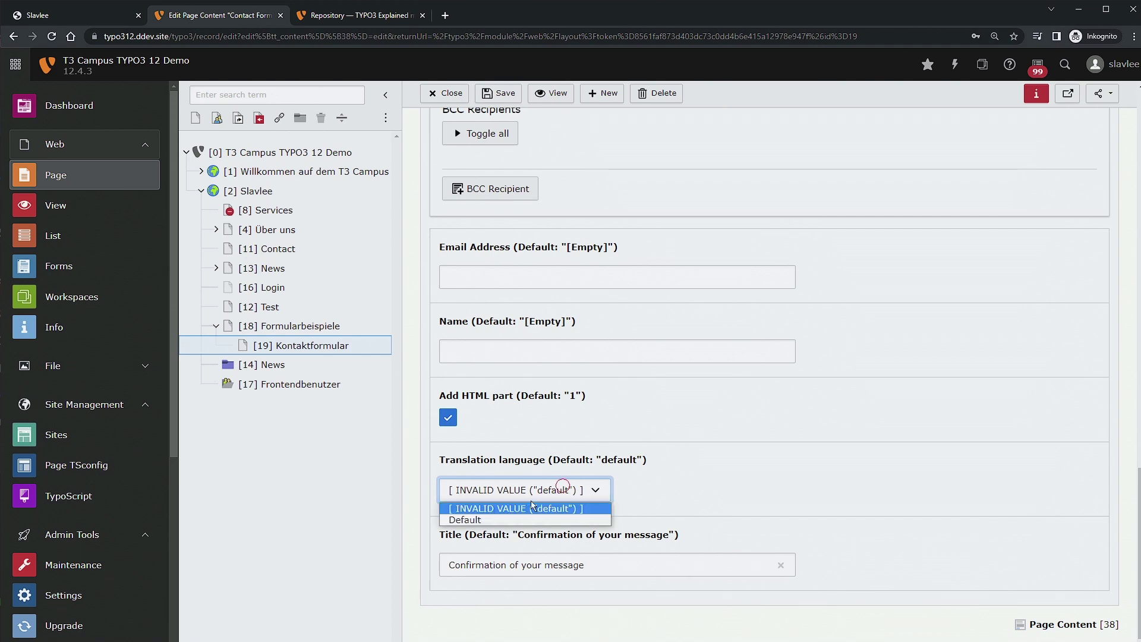
pyautogui.click(483, 517)
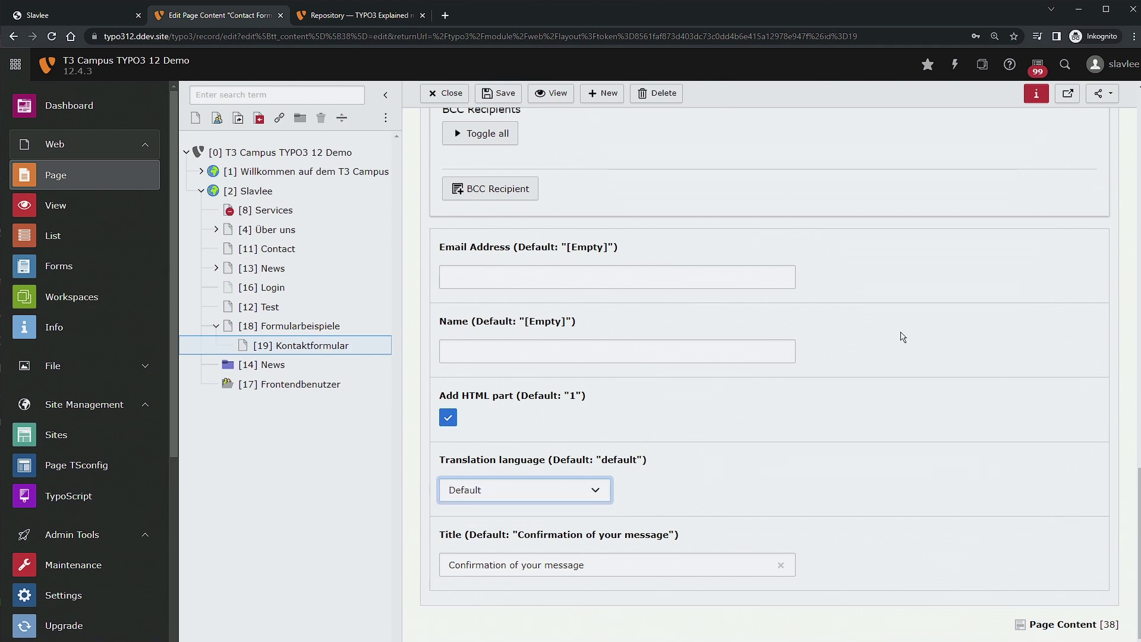
pyautogui.scroll(10, 773, 309)
pyautogui.click(502, 117)
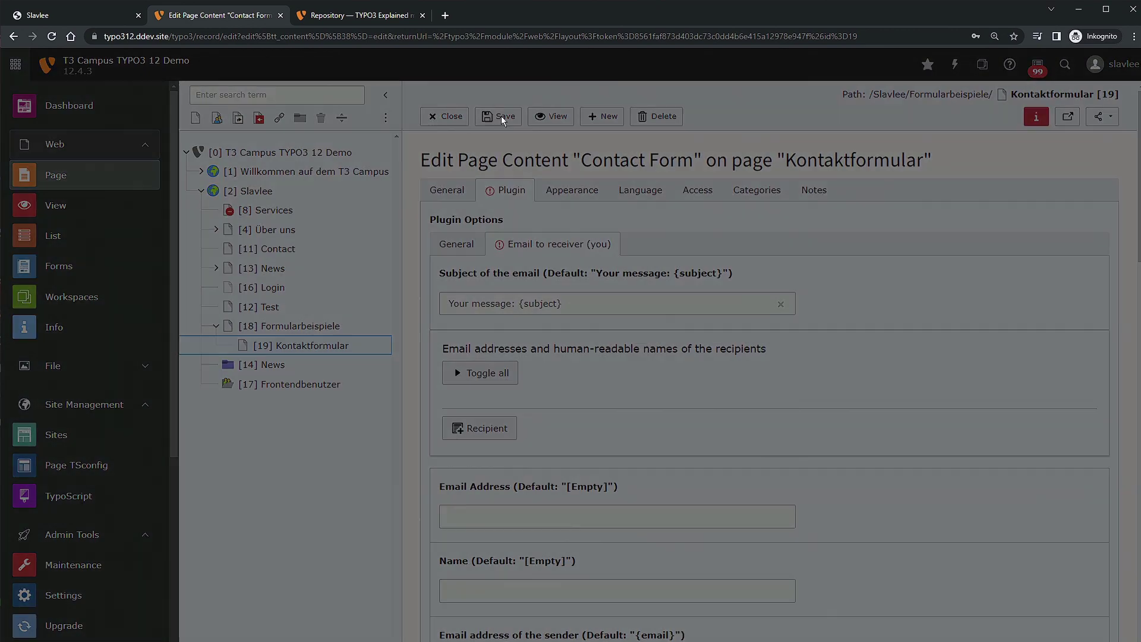
pyautogui.click(767, 387)
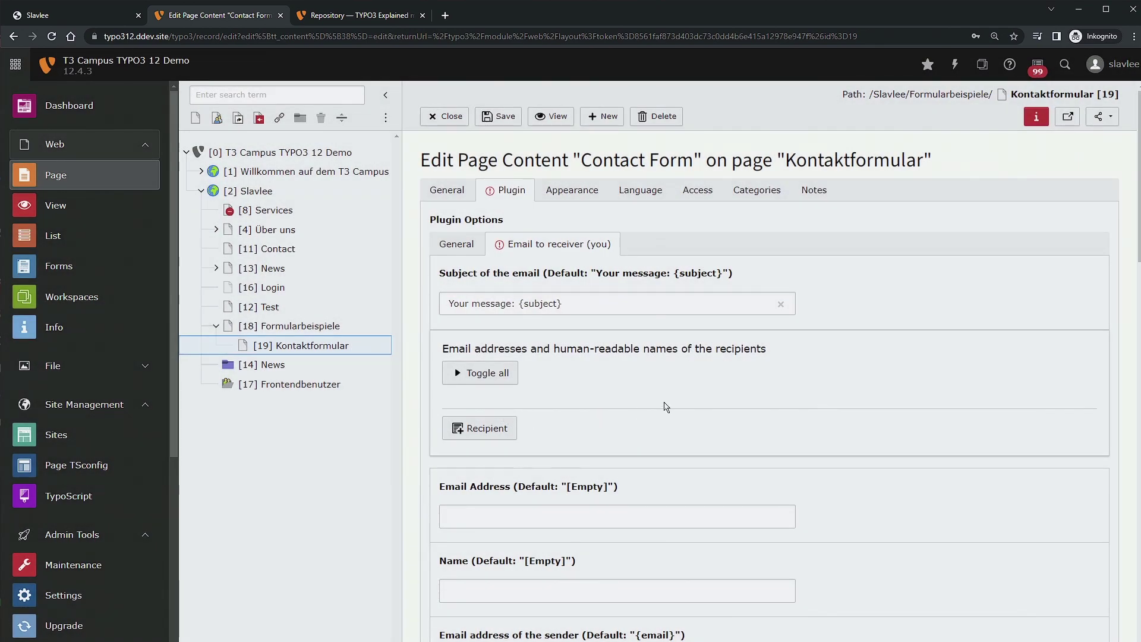
# Untick Override finisher settings on the General sub-tab, confirm the refresh and save again.
pyautogui.scroll(-9, 666, 407)
pyautogui.scroll(10, 660, 410)
pyautogui.scroll(-10, 571, 428)
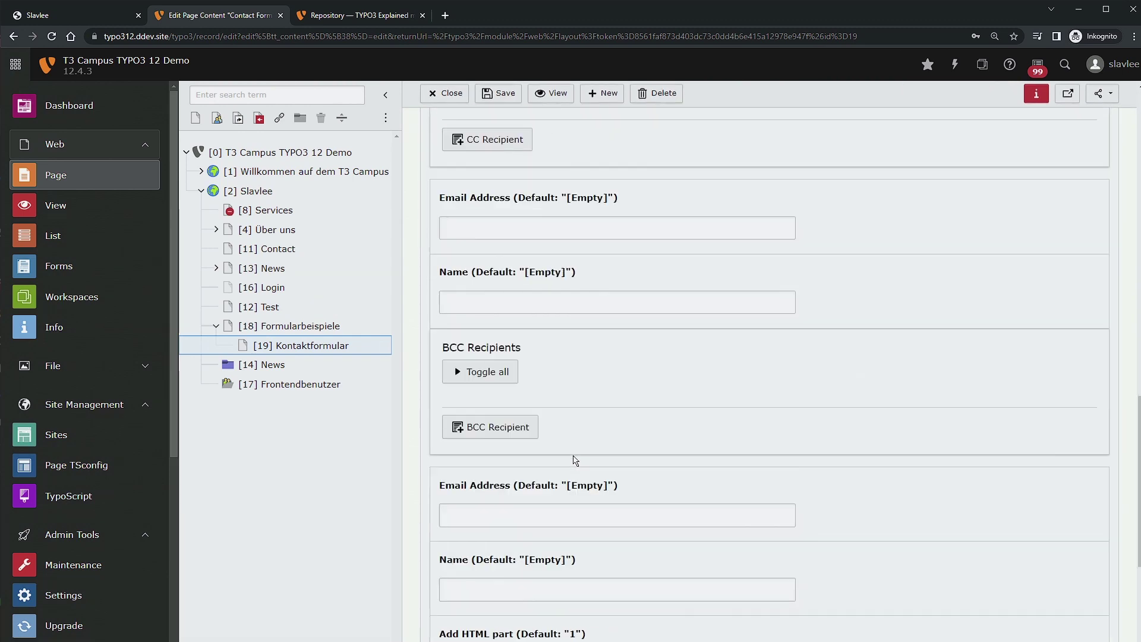
pyautogui.scroll(5, 570, 452)
pyautogui.scroll(-9, 563, 461)
pyautogui.scroll(2, 548, 464)
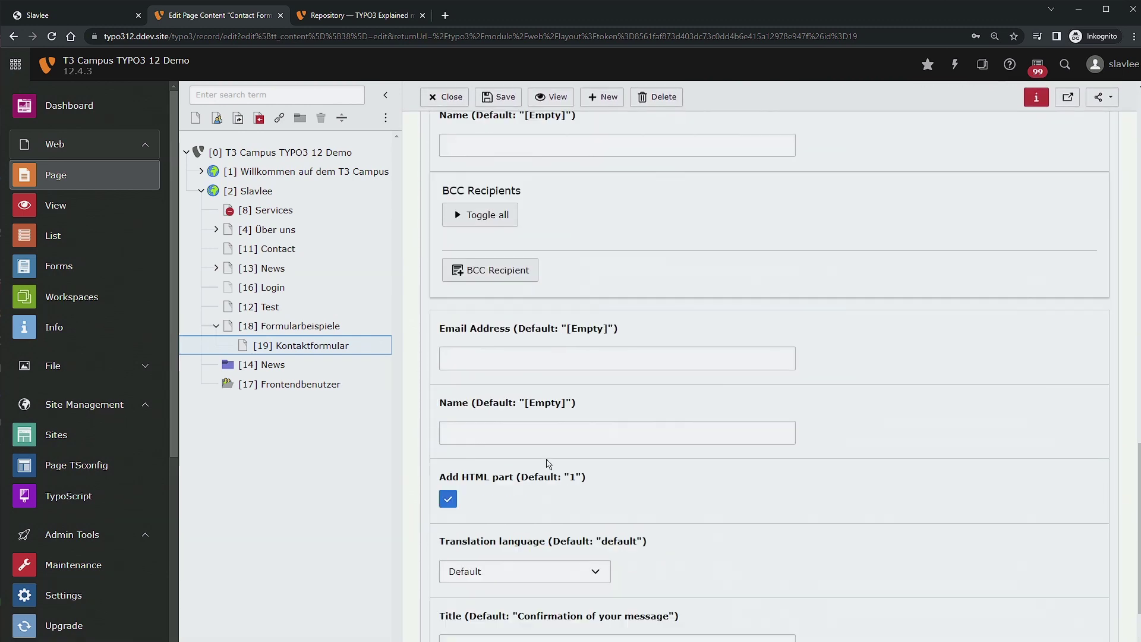
pyautogui.scroll(15, 535, 451)
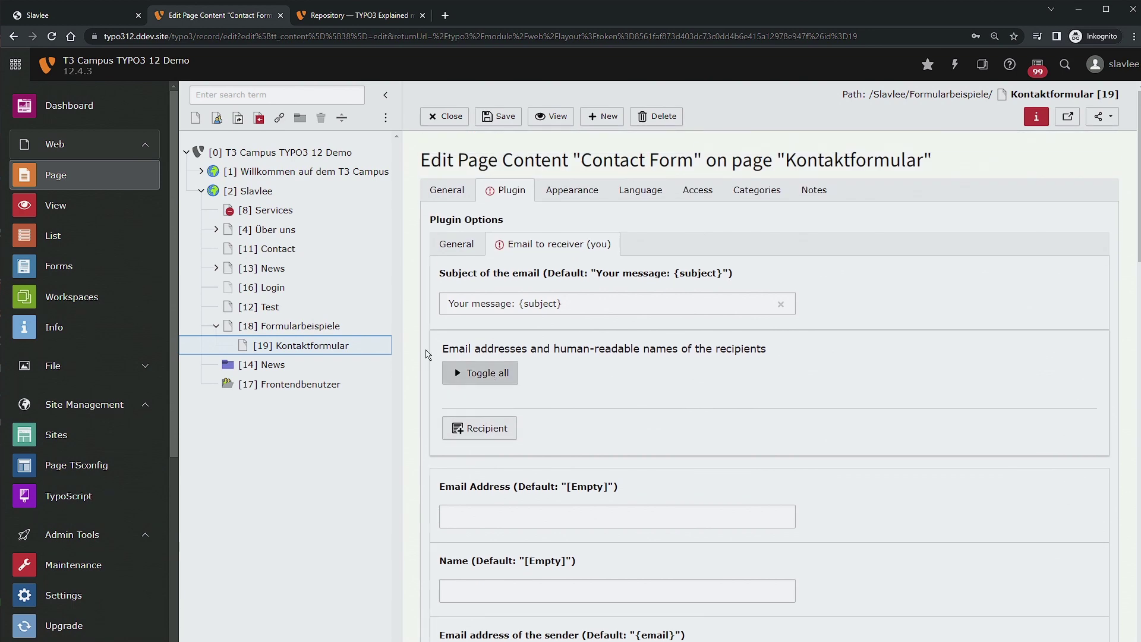
pyautogui.click(472, 246)
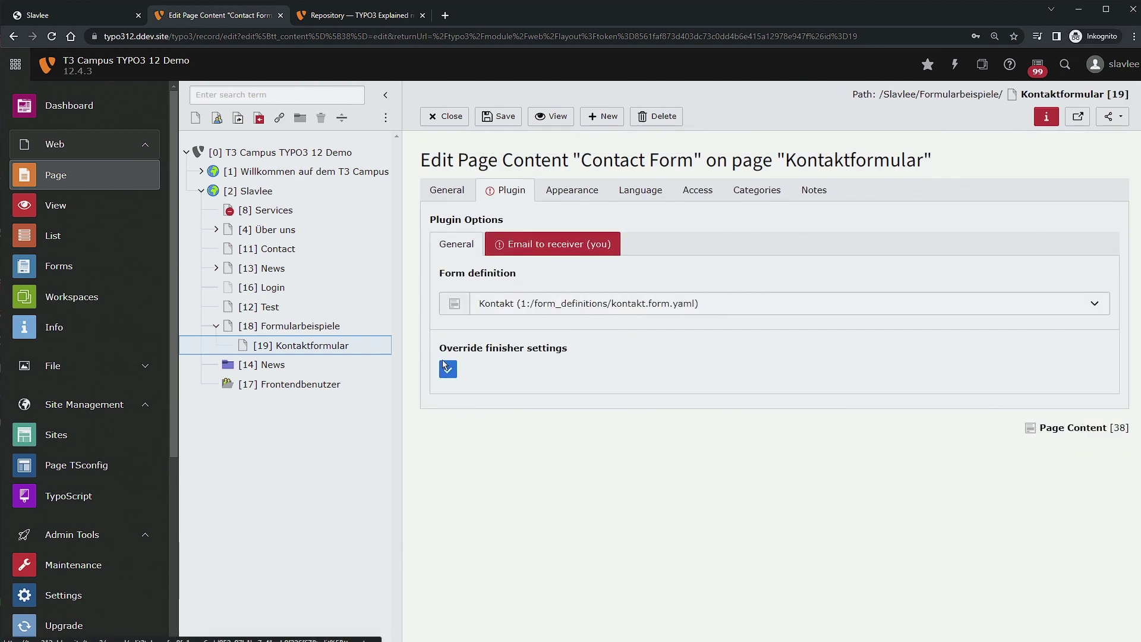
pyautogui.click(548, 245)
pyautogui.click(457, 245)
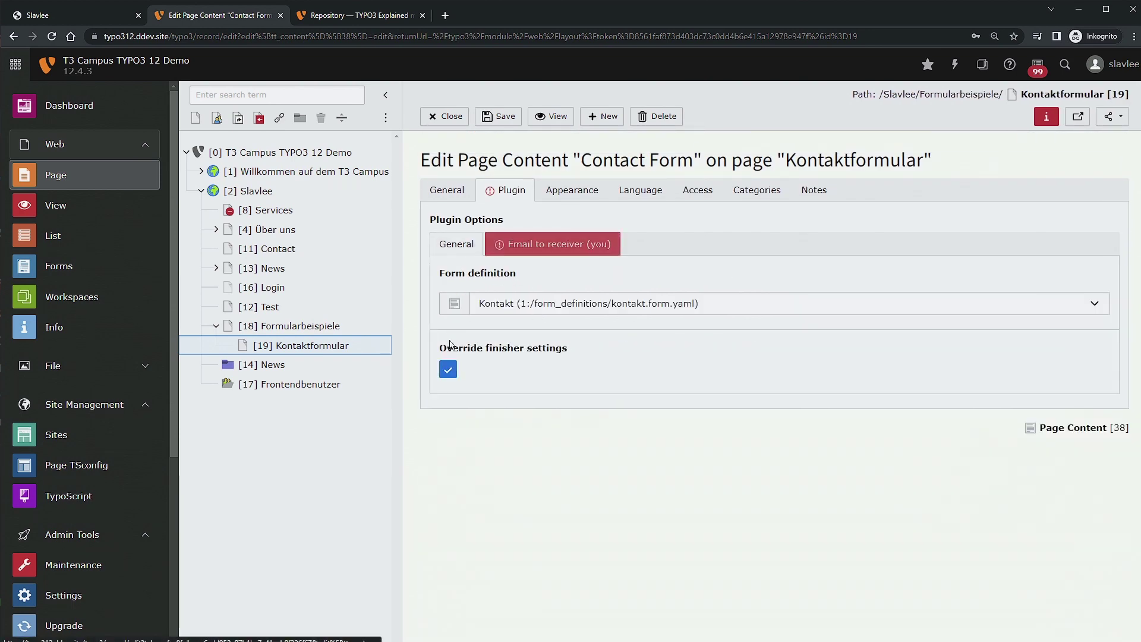
pyautogui.click(449, 369)
pyautogui.click(767, 386)
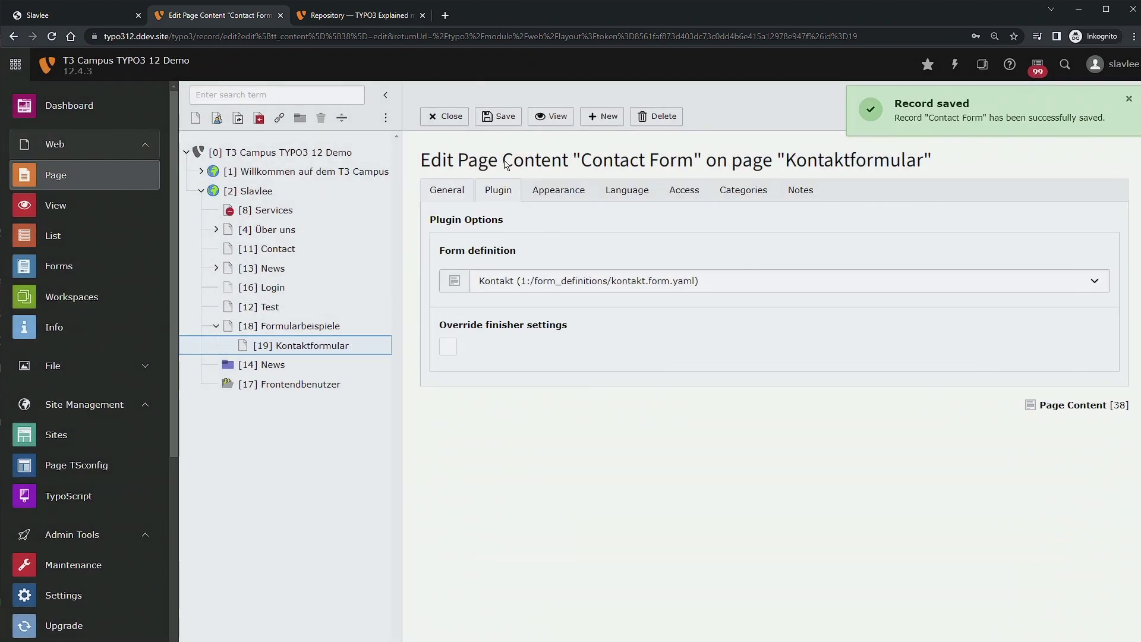
pyautogui.click(486, 122)
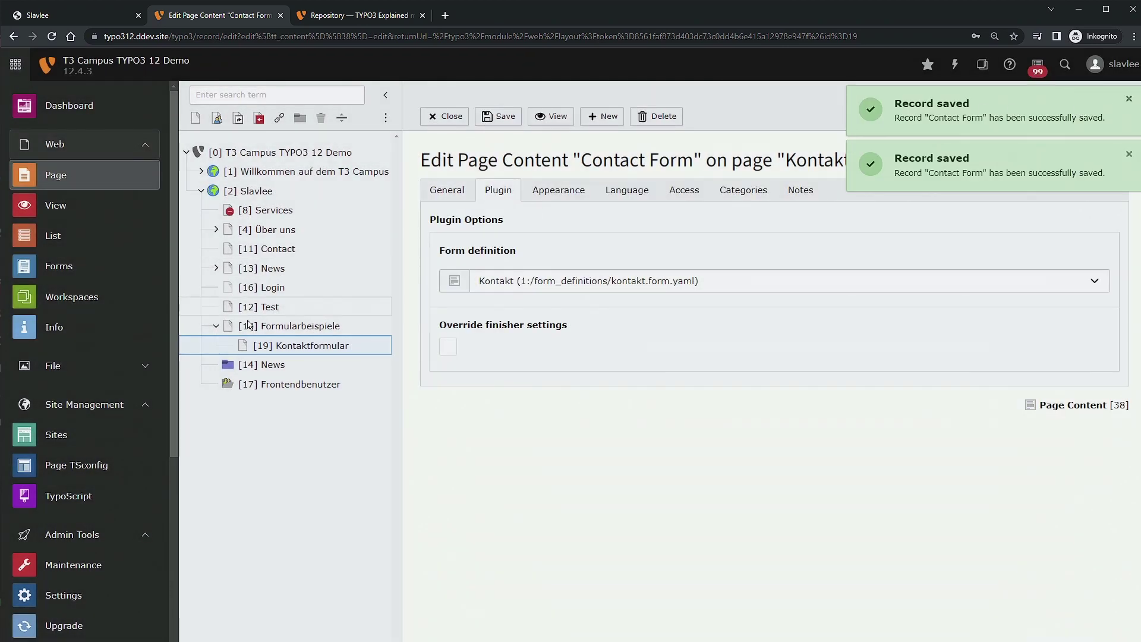
pyautogui.rightClick(290, 348)
# Show Kontaktformular on the live site and enter a sample name, subject 'Lorem' and e-mail.
pyautogui.click(369, 342)
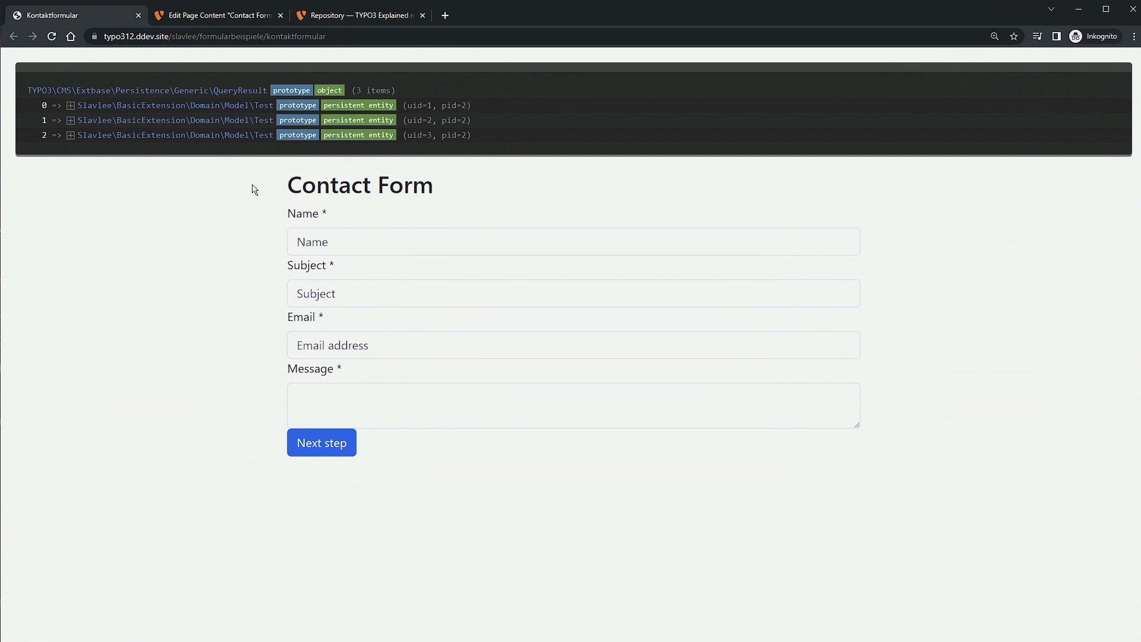
pyautogui.scroll(-2, 377, 410)
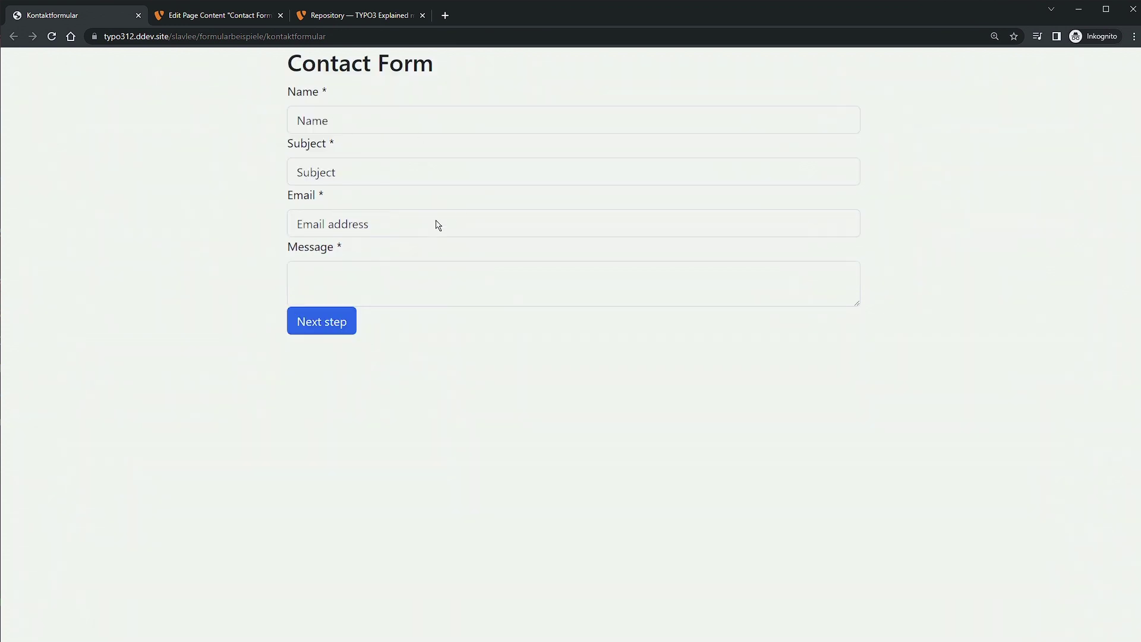
pyautogui.click(382, 127)
pyautogui.write('Ma')
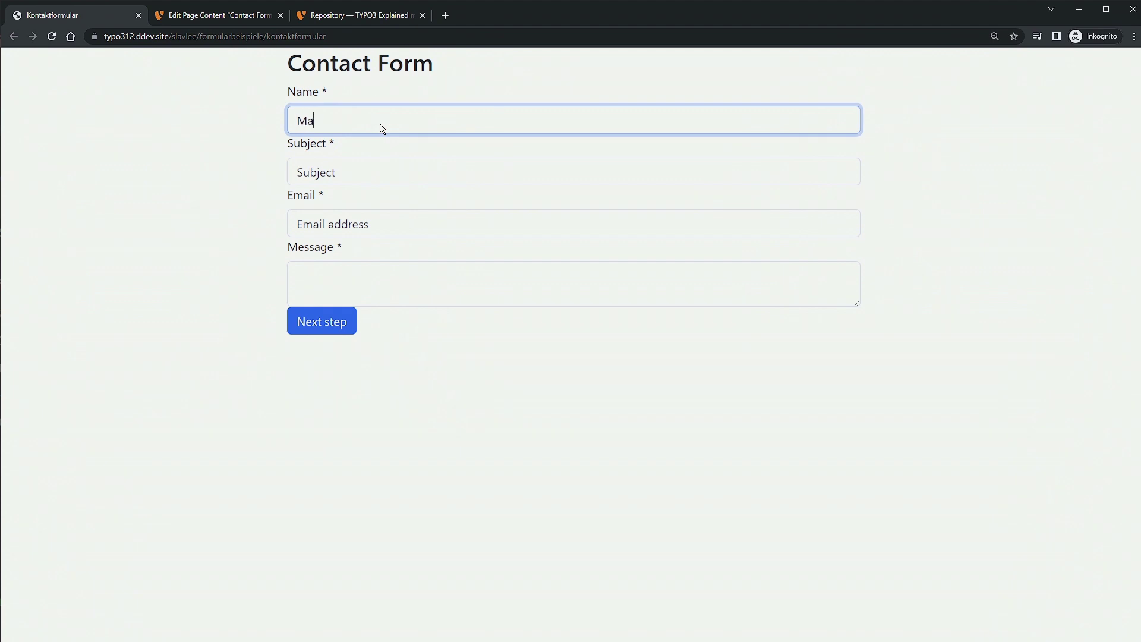
pyautogui.write('x Mustemrmann')
pyautogui.press('Tab')
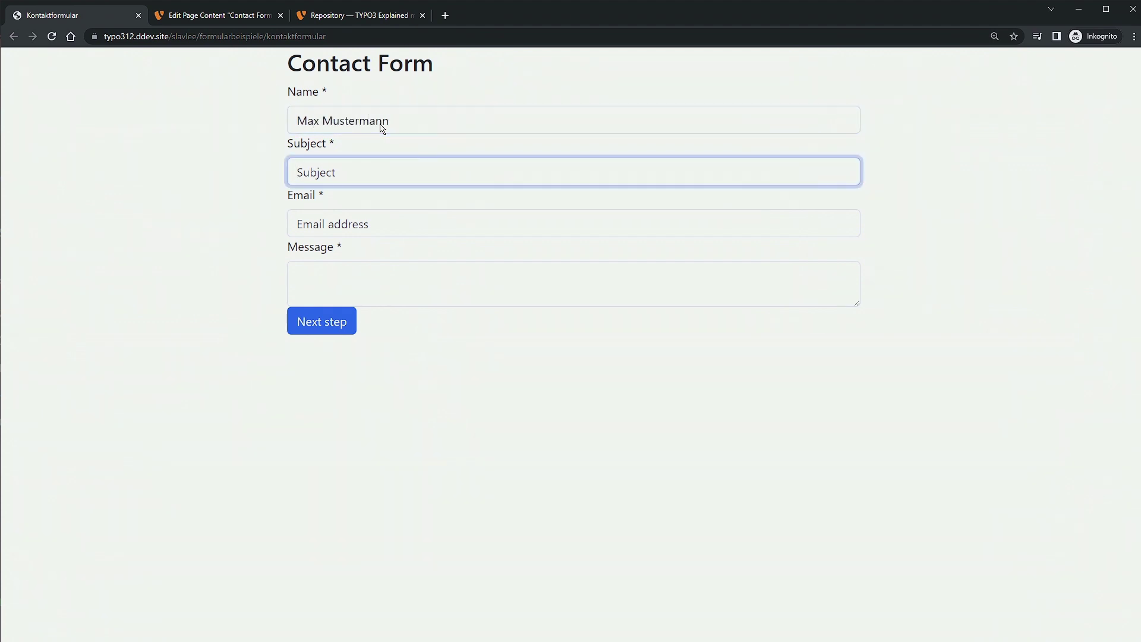
pyautogui.write('Lorem IPsum')
pyautogui.press('Tab')
pyautogui.write('max@must')
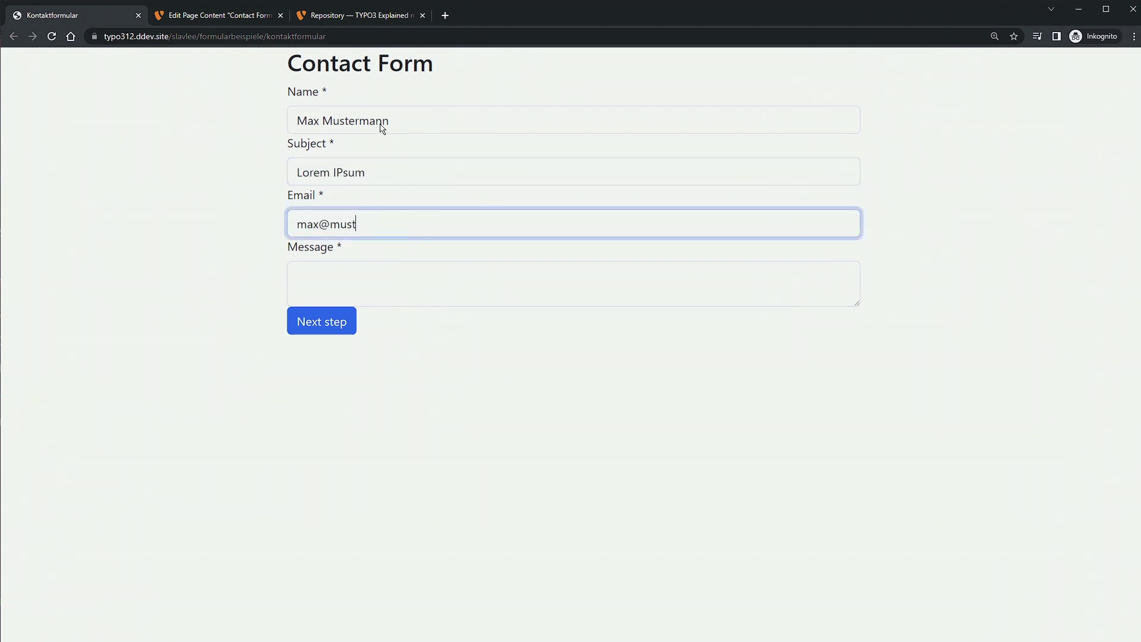
pyautogui.write('ermann.de')
pyautogui.moveTo(409, 234); pyautogui.dragTo(188, 242)
pyautogui.click(189, 242)
# Write 'Lorem Ipsum' as the contact form message.
pyautogui.click(379, 277)
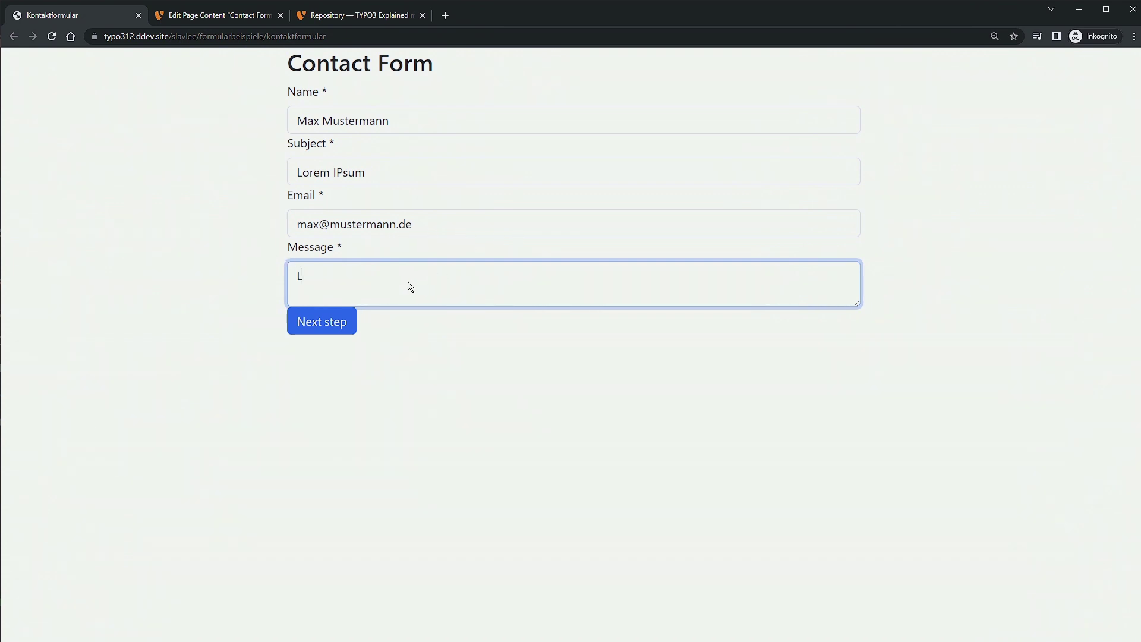
pyautogui.write('Lorem Ipsum')
pyautogui.hotkey('ctrl', 'a')
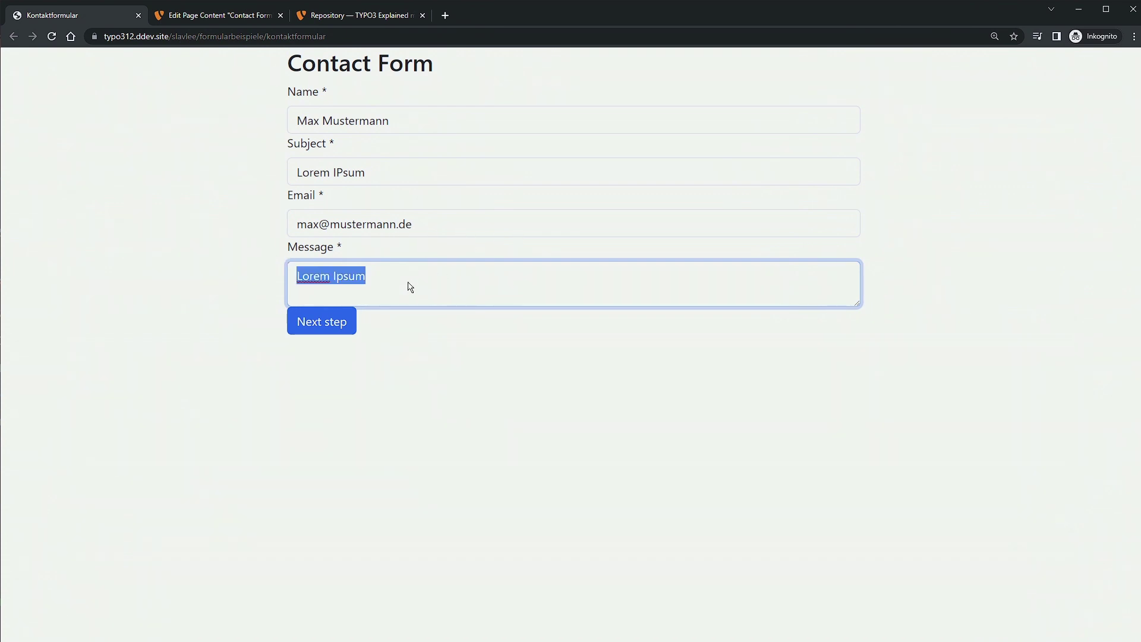
pyautogui.hotkey('shift', 'Tab')
pyautogui.press('Tab')
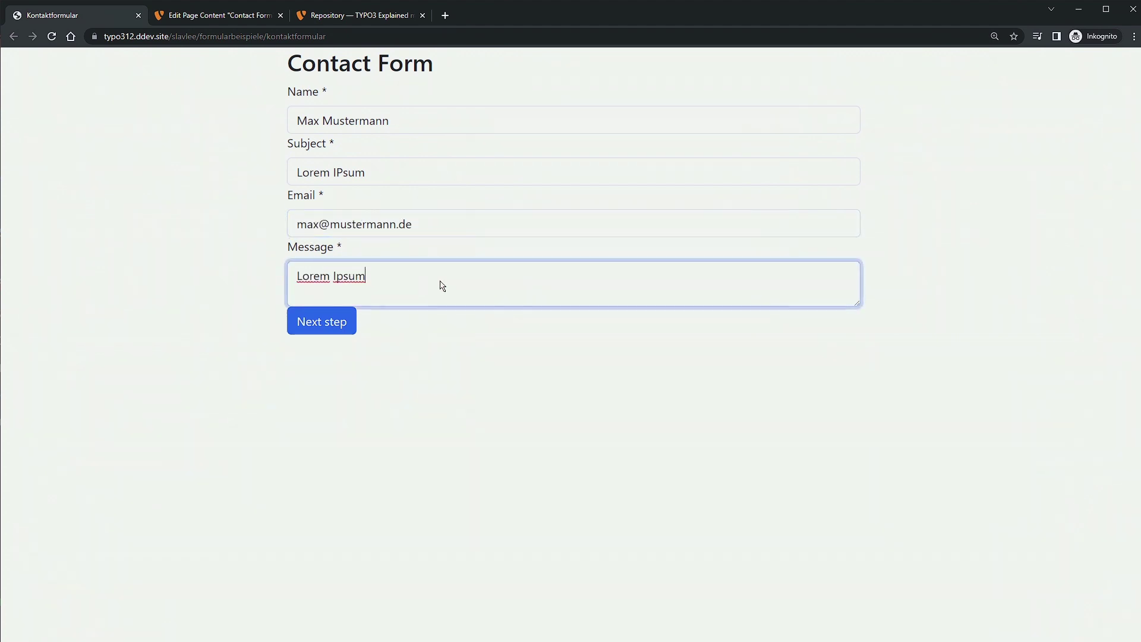
pyautogui.hotkey('ctrl', 'a')
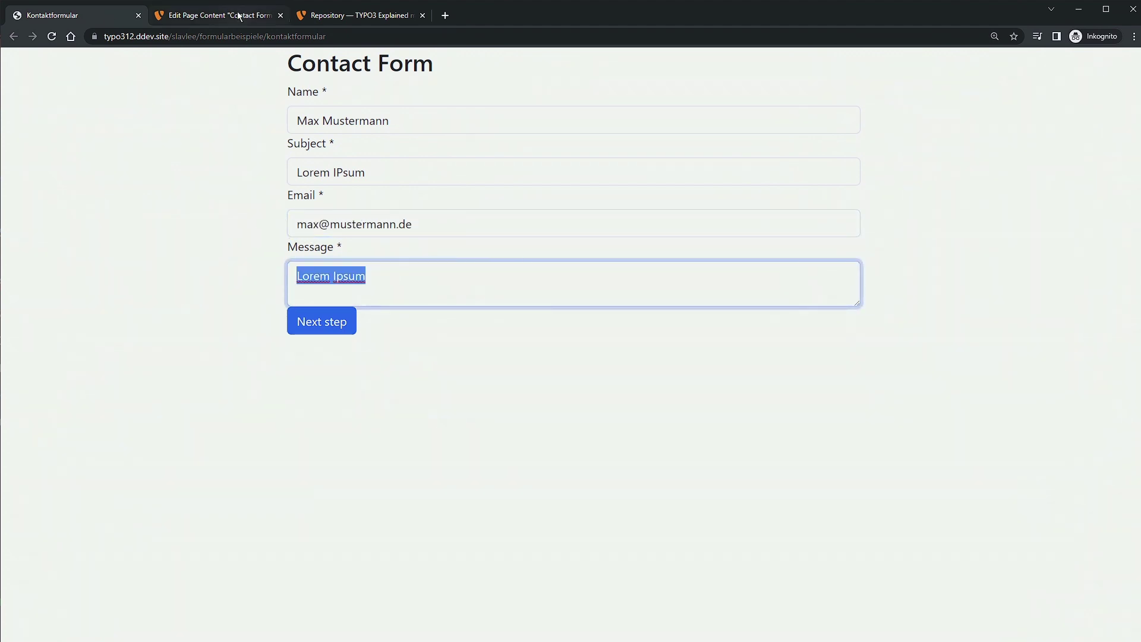
pyautogui.hotkey('shift', 'Tab')
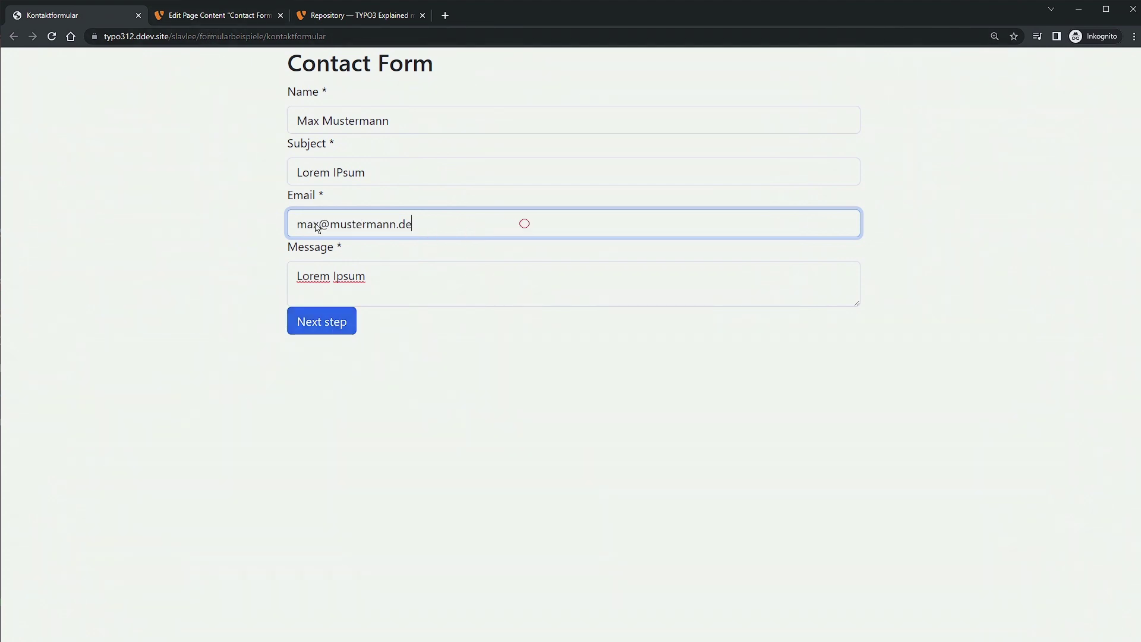
pyautogui.press('Tab')
# Proceed to the form's summary step and submit the contact form.
pyautogui.click(290, 325)
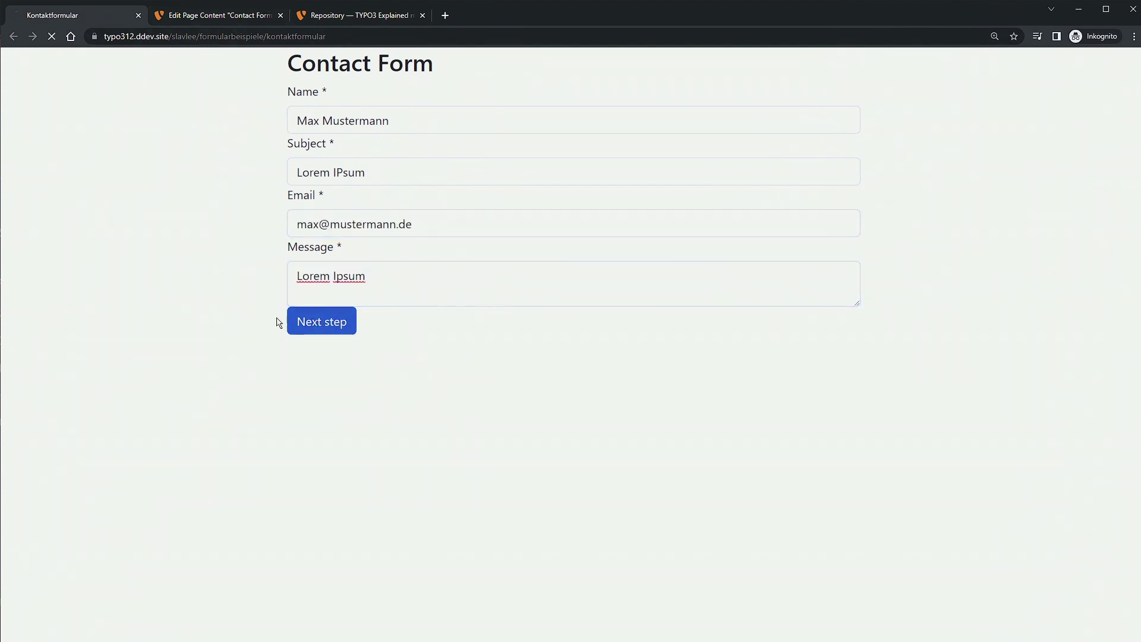
pyautogui.moveTo(307, 62); pyautogui.dragTo(607, 176)
pyautogui.click(613, 219)
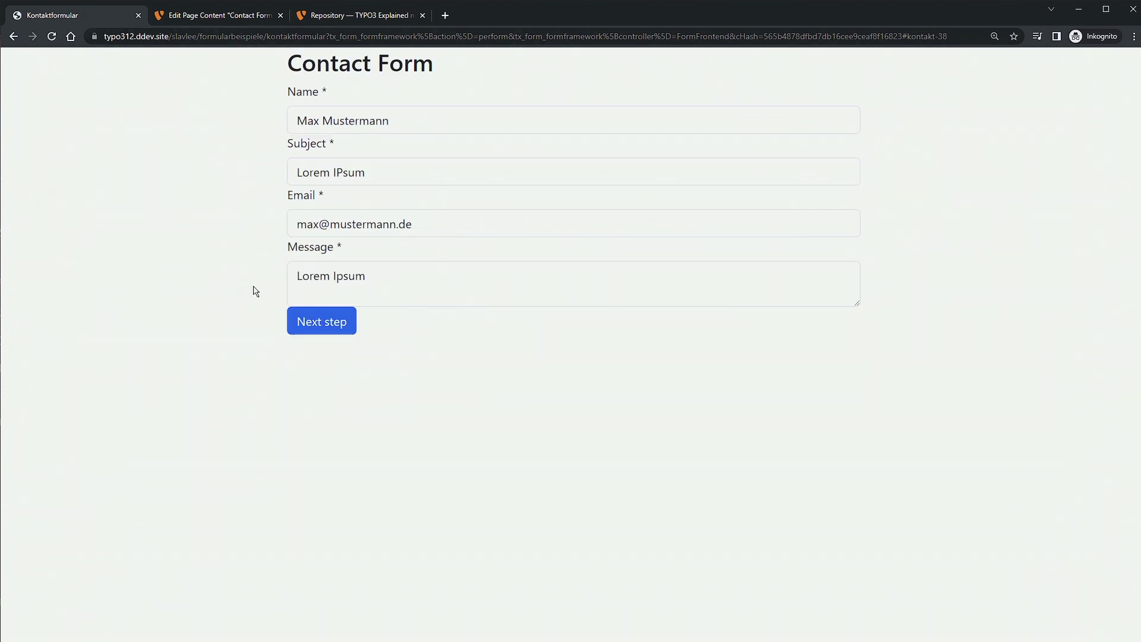
pyautogui.click(341, 327)
pyautogui.click(412, 240)
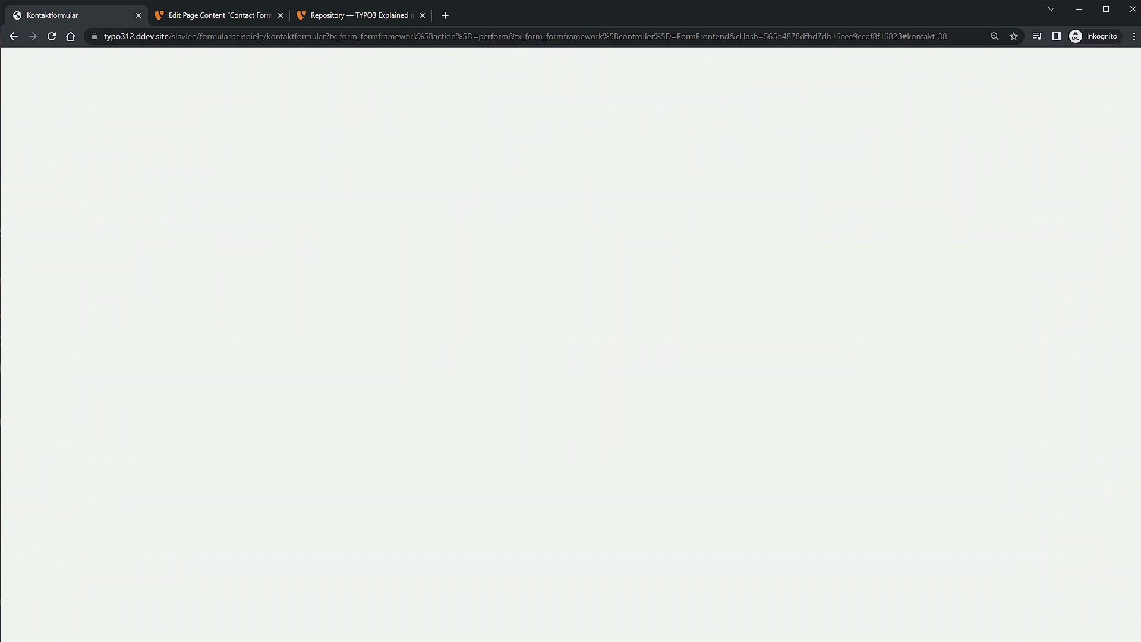
pyautogui.moveTo(1140, 190); pyautogui.dragTo(491, 20)
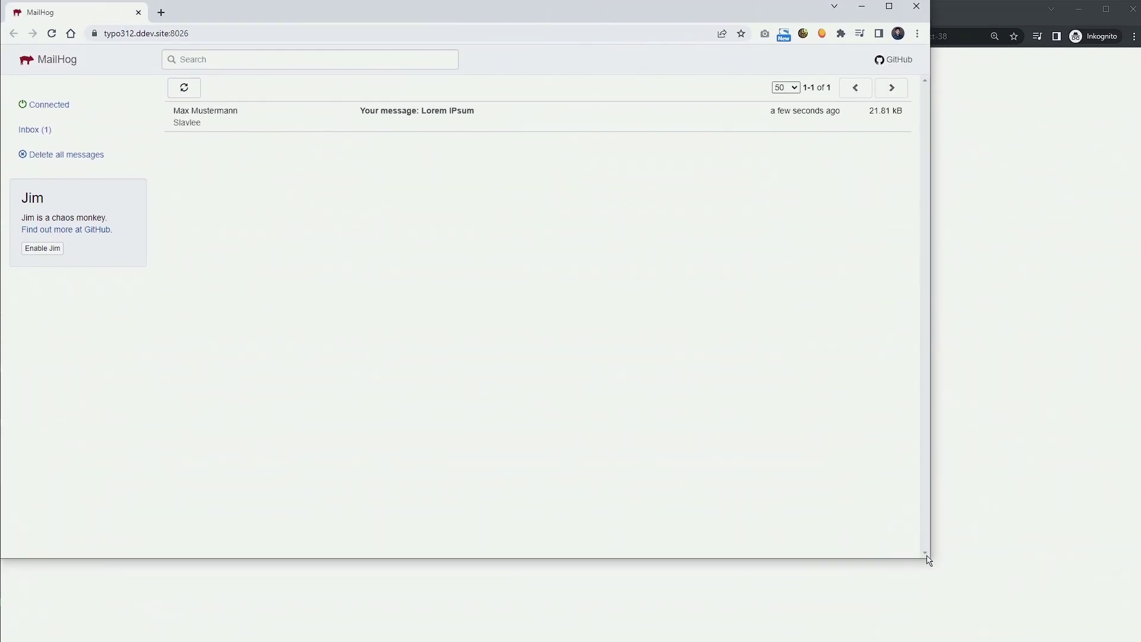
# Open the received 'Lorem IPsum' email in enlarged MailHog and inspect its sender and recipient.
pyautogui.moveTo(931, 564); pyautogui.dragTo(1133, 639)
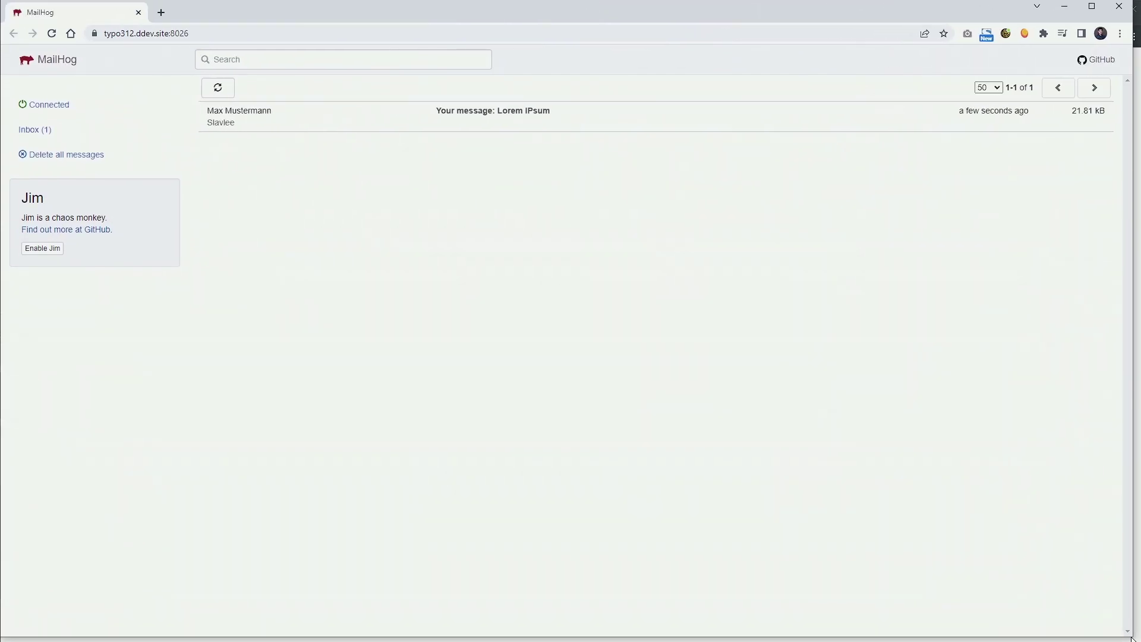
pyautogui.hotkey('ctrl', '+')
pyautogui.hotkey('ctrl', '+')
pyautogui.hotkey('ctrl', '+')
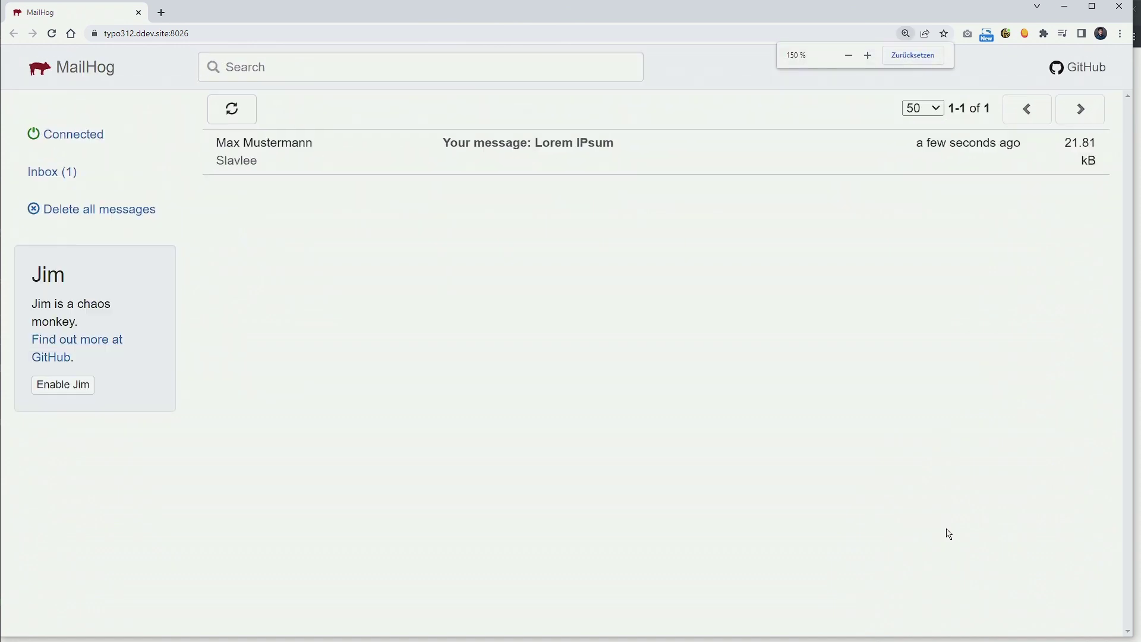
pyautogui.click(289, 158)
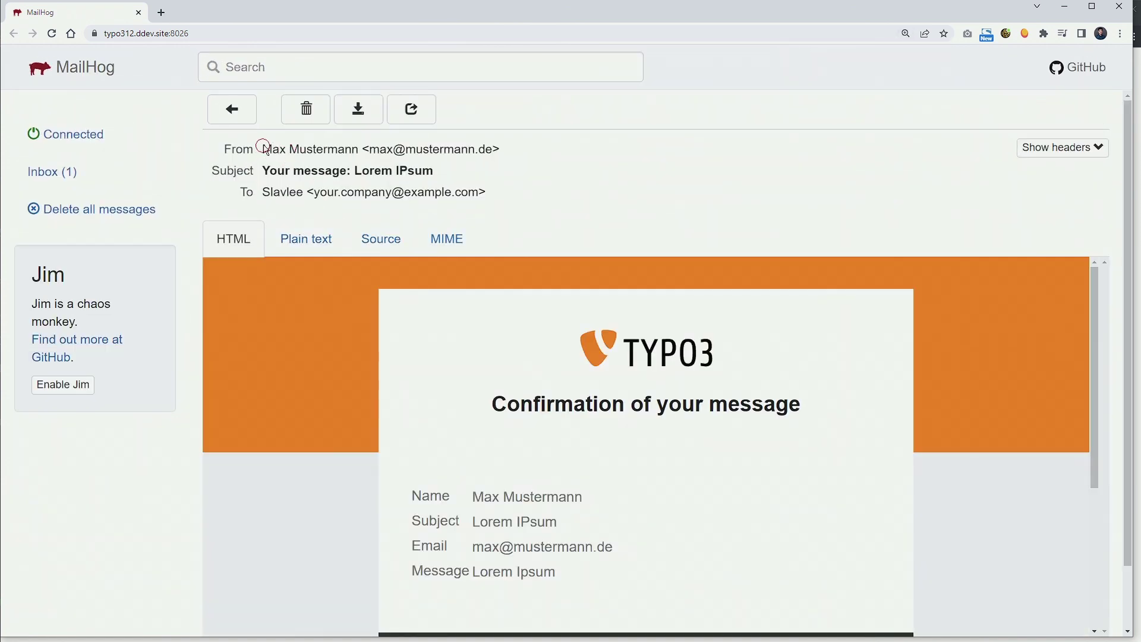
pyautogui.moveTo(262, 149); pyautogui.dragTo(355, 154)
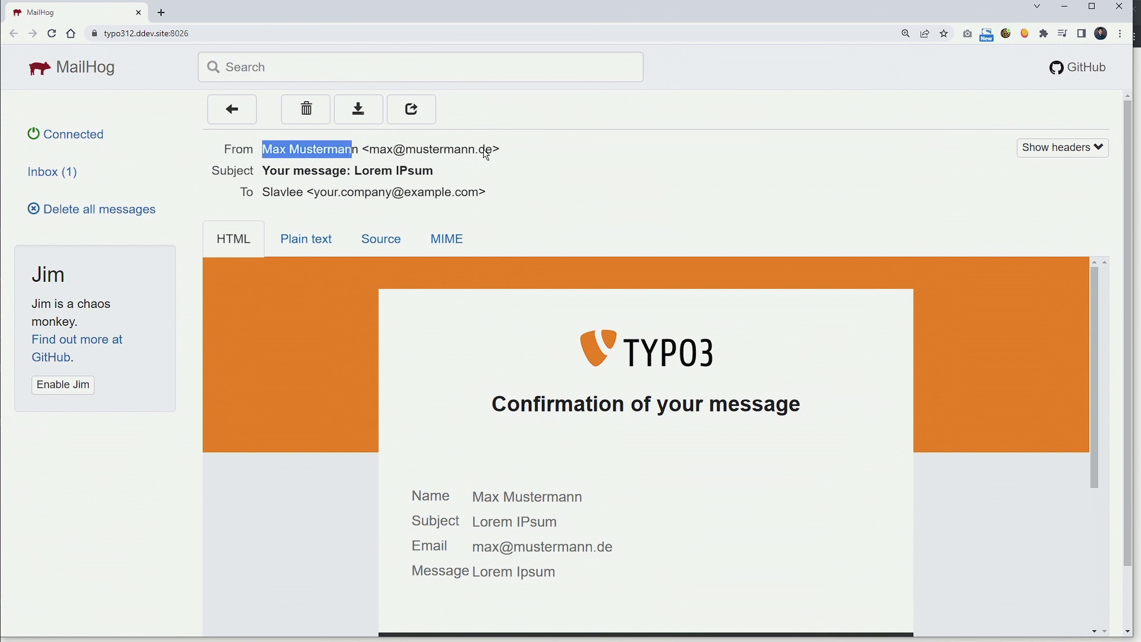
pyautogui.moveTo(497, 153); pyautogui.dragTo(370, 153)
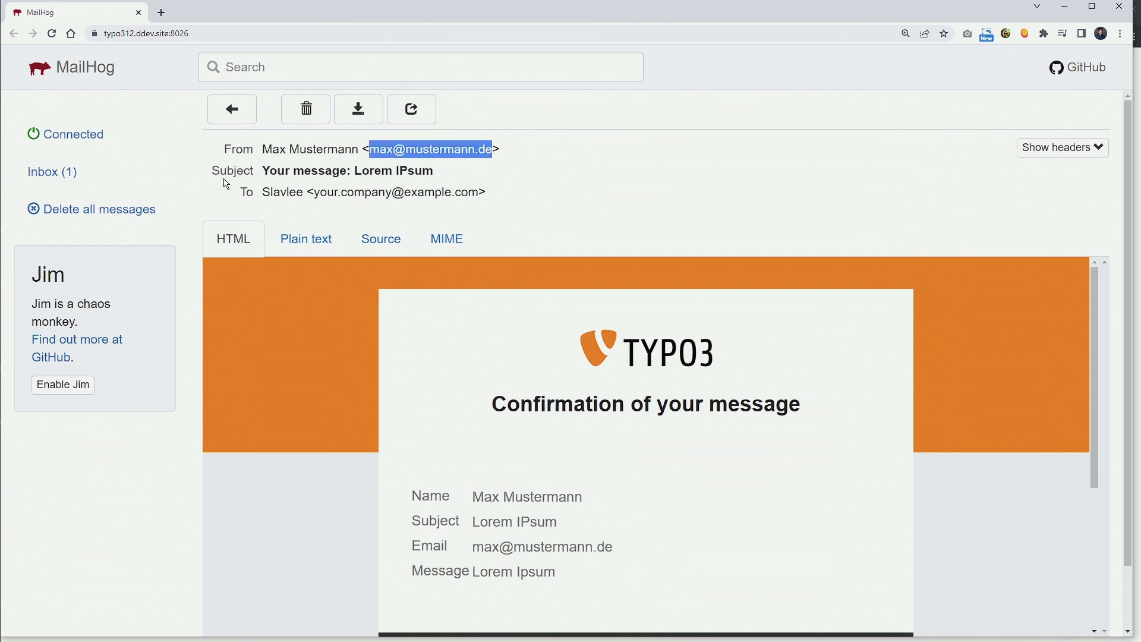
pyautogui.doubleClick(277, 195)
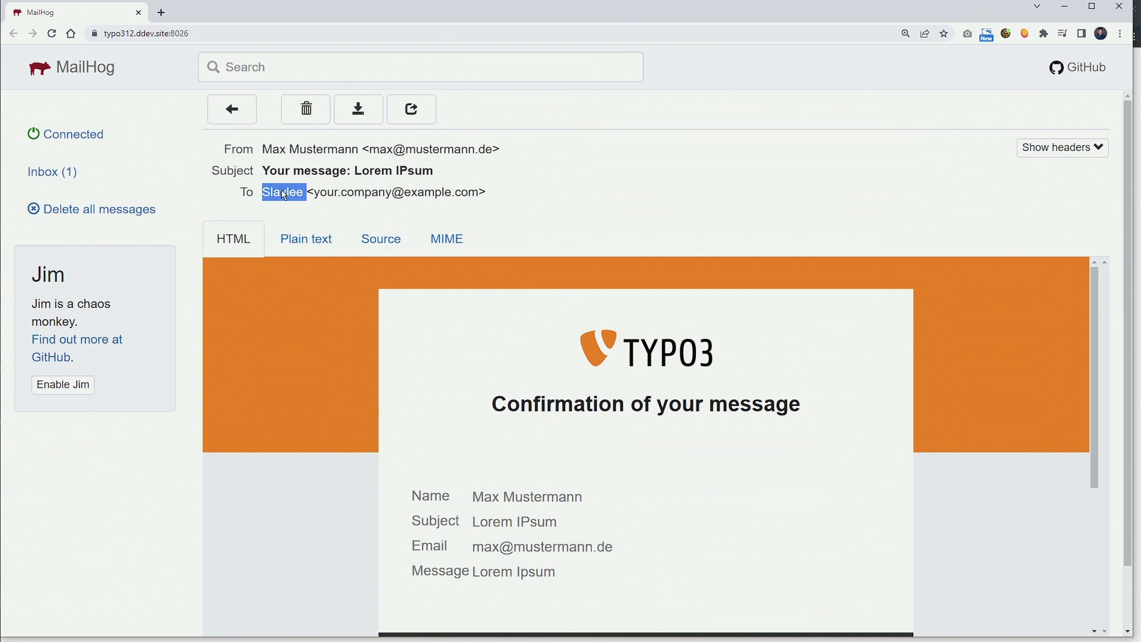
pyautogui.moveTo(314, 192); pyautogui.dragTo(476, 194)
pyautogui.moveTo(488, 192); pyautogui.dragTo(319, 204)
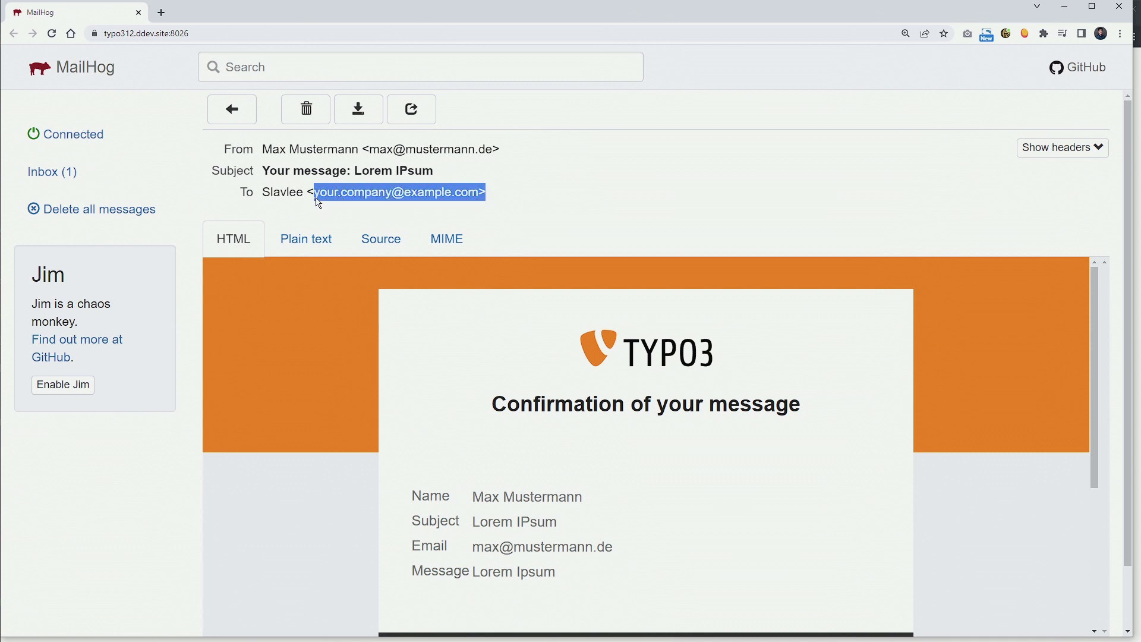
pyautogui.click(438, 195)
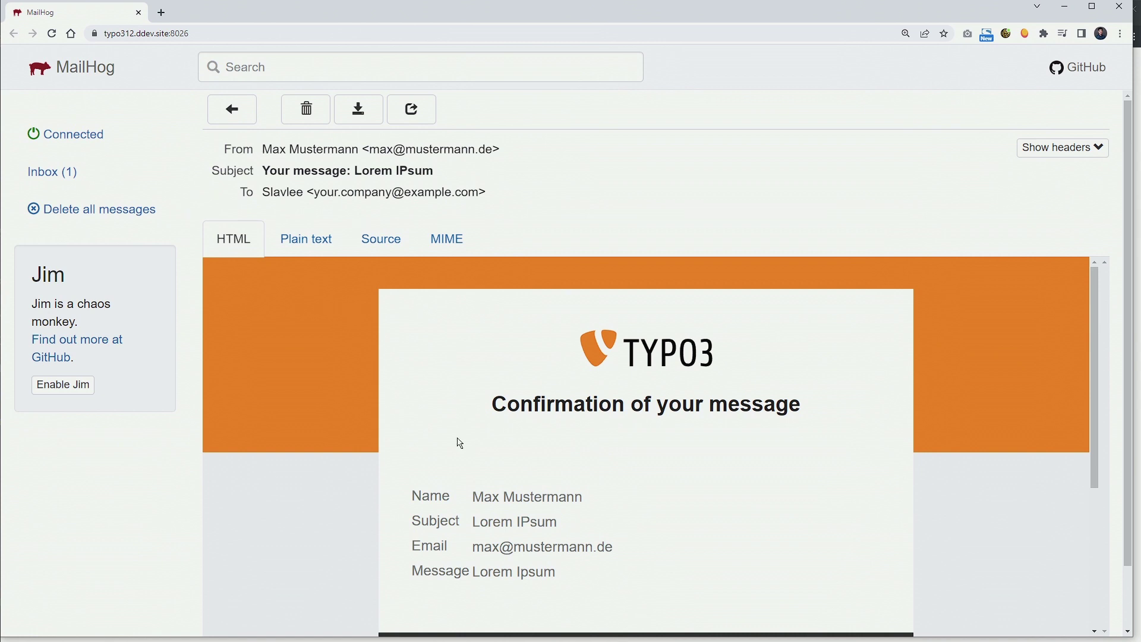
pyautogui.moveTo(264, 156); pyautogui.dragTo(517, 159)
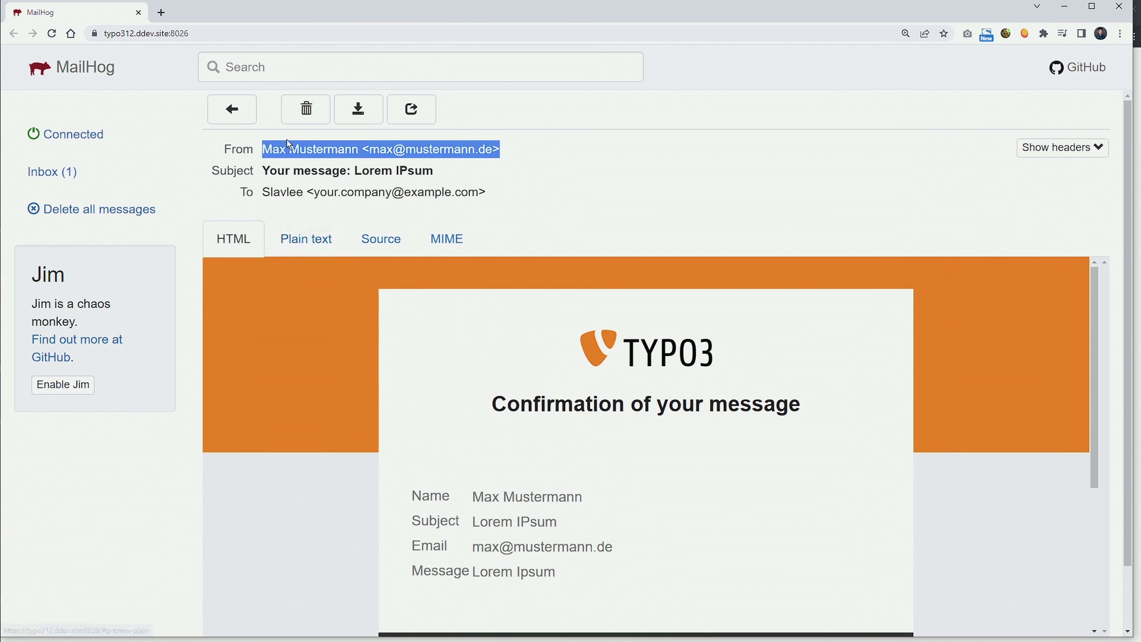
pyautogui.doubleClick(437, 151)
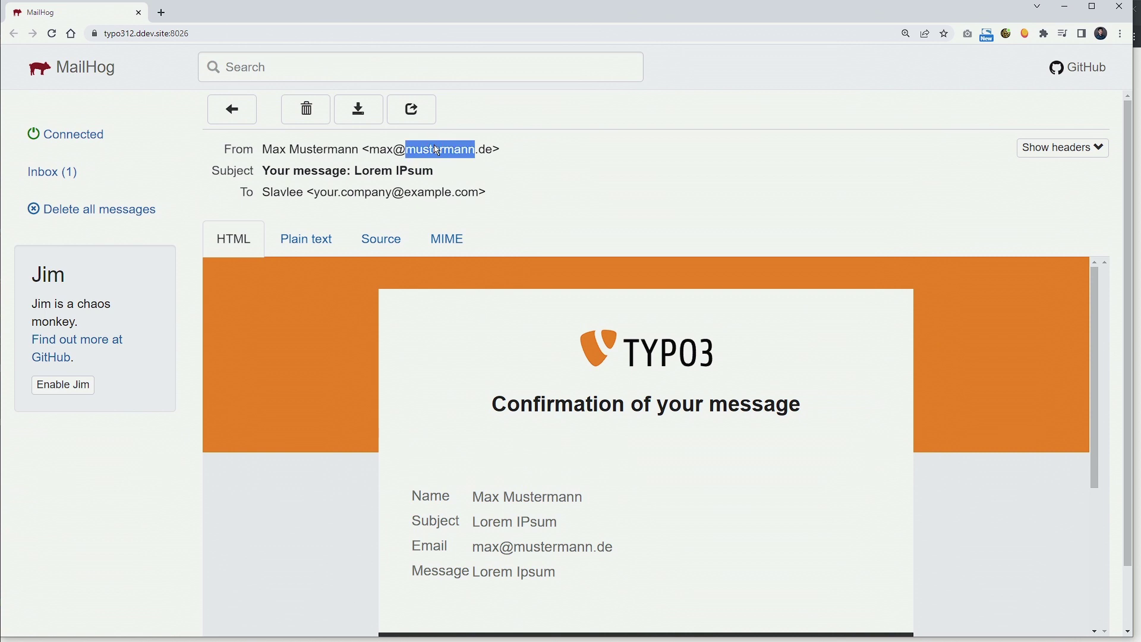
pyautogui.click(493, 167)
# Compare the email's Plain text, Source and HTML views, then return to the browser.
pyautogui.click(298, 239)
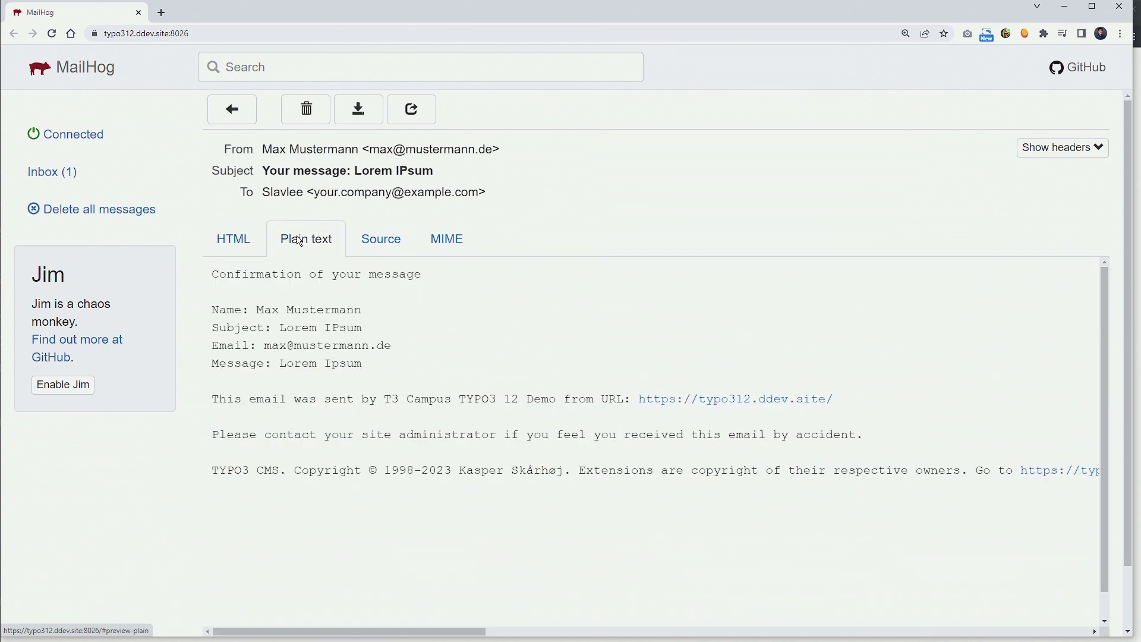
pyautogui.click(391, 240)
pyautogui.click(253, 238)
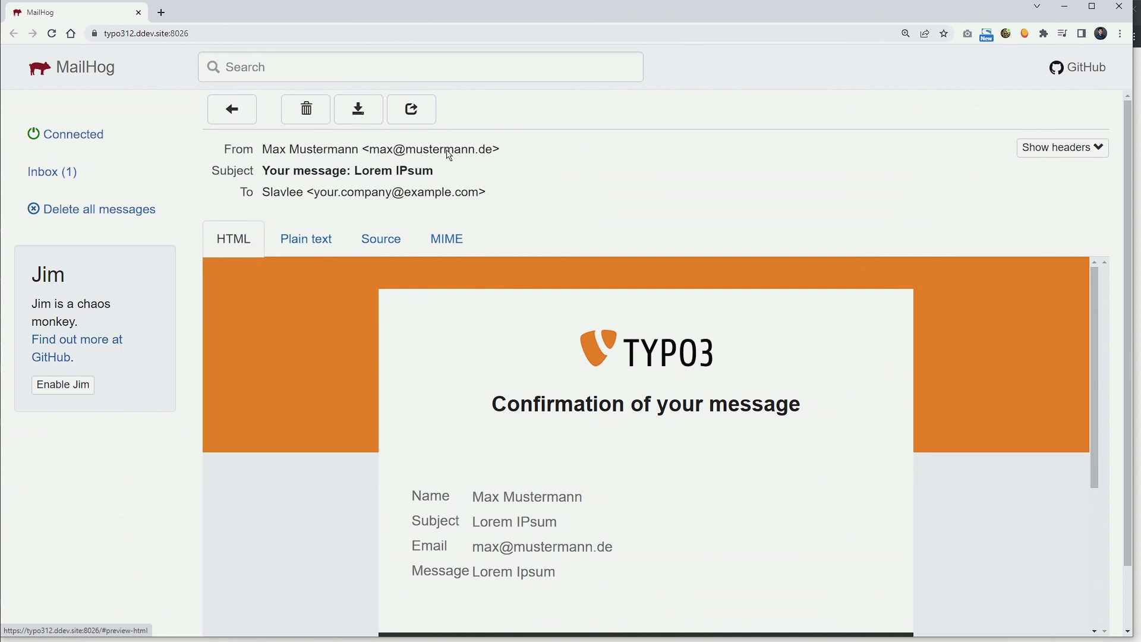
pyautogui.moveTo(502, 149); pyautogui.dragTo(265, 153)
pyautogui.click(475, 165)
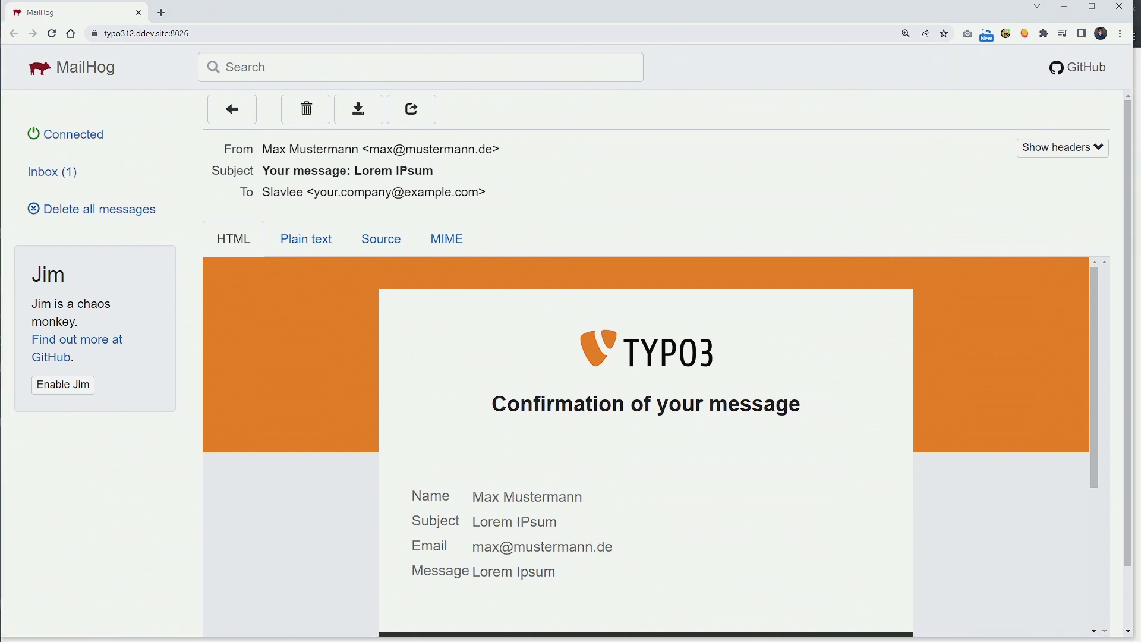
pyautogui.hotkey('alt', 'Tab')
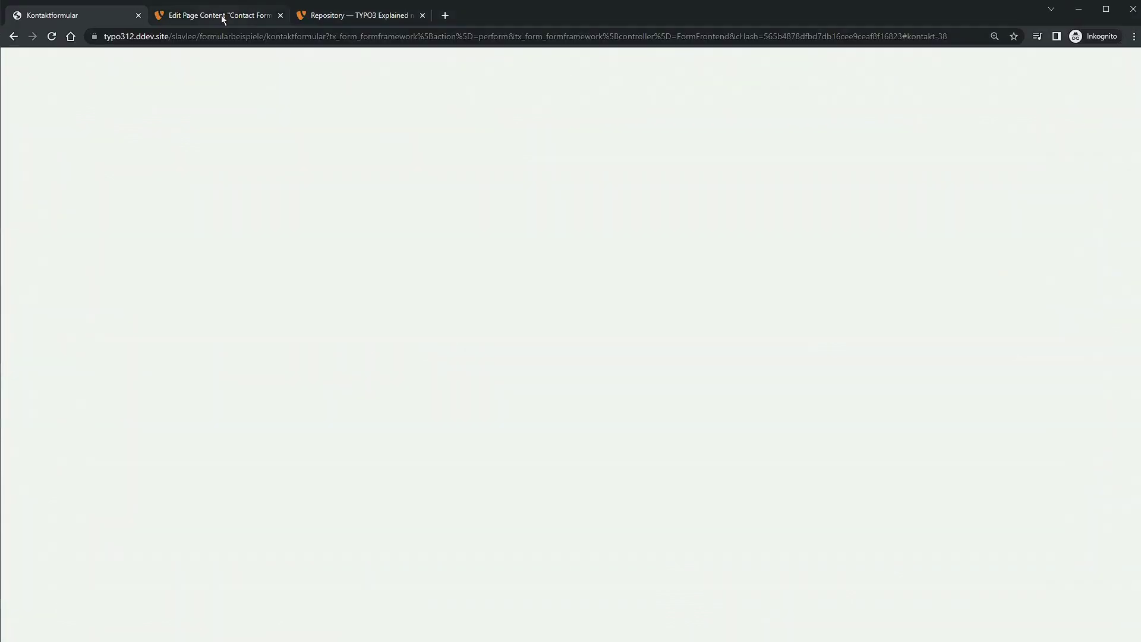
# Show the Kontaktformular page in the frontend from the page tree's context menu.
pyautogui.click(222, 15)
pyautogui.click(79, 20)
pyautogui.click(222, 15)
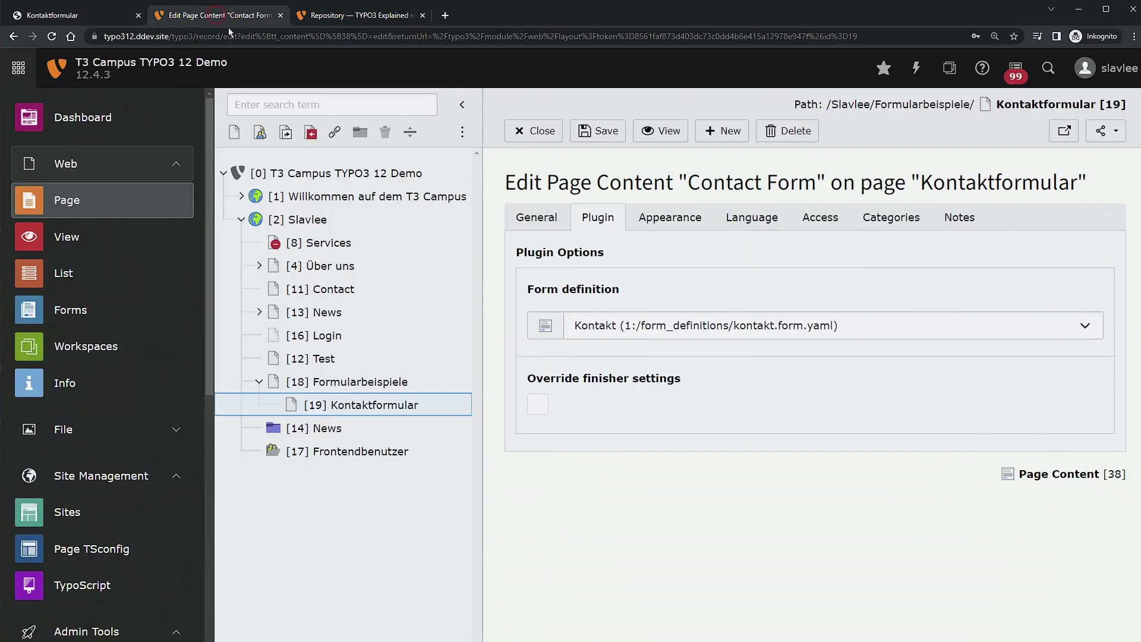
pyautogui.rightClick(355, 407)
pyautogui.click(460, 279)
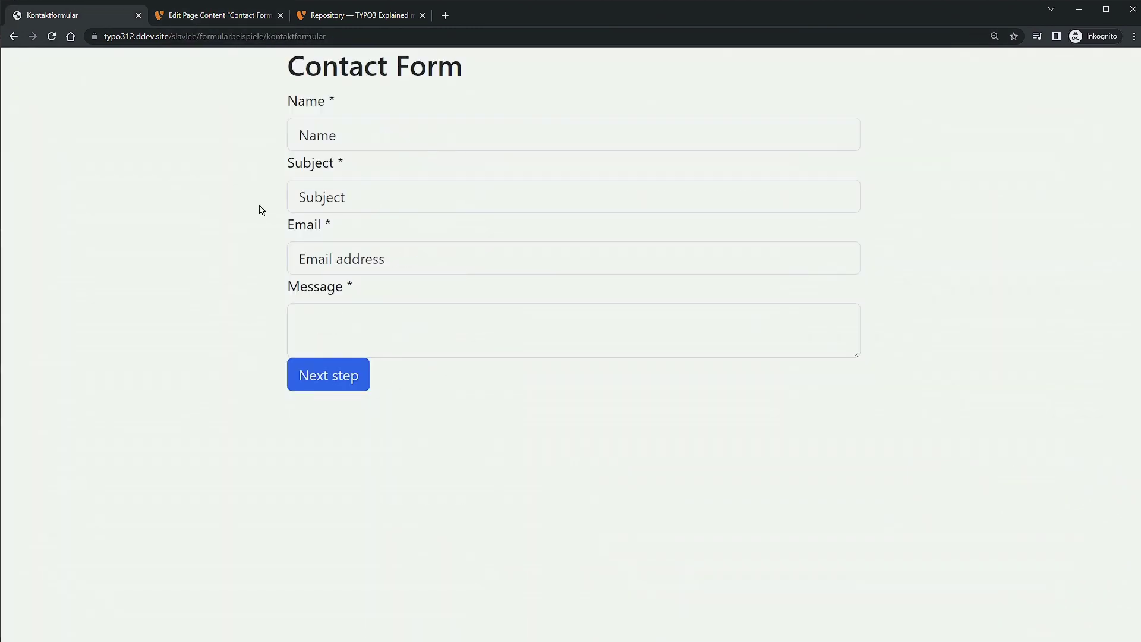
pyautogui.click(222, 15)
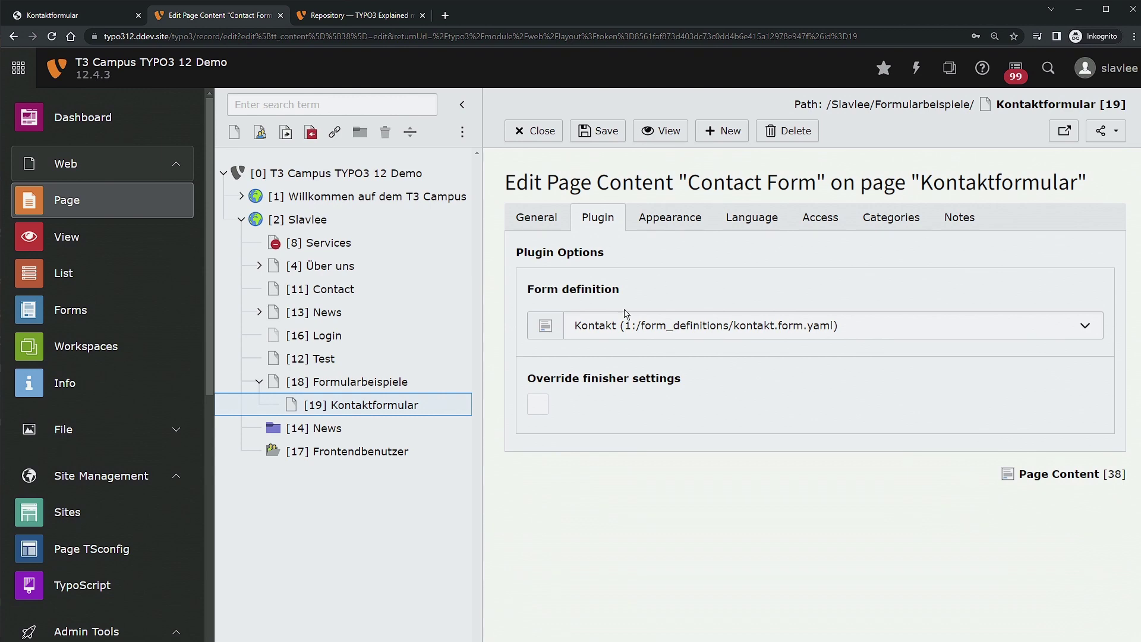
# Re-enable Override finisher settings, confirm the refresh, and add an empty recipient under Email to receiver (you).
pyautogui.click(538, 406)
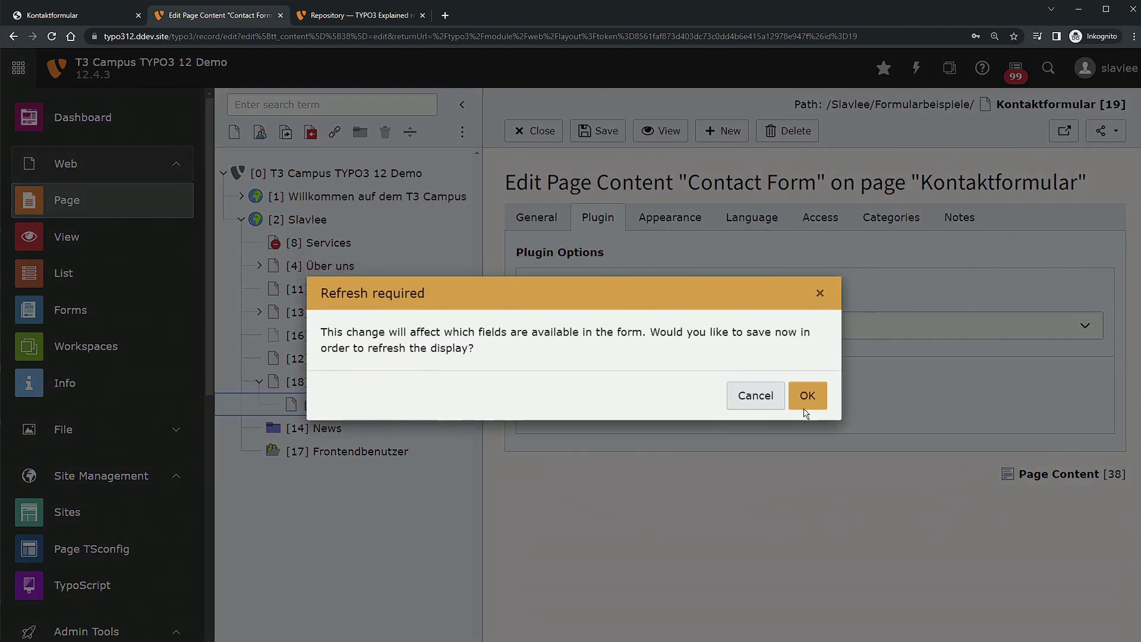
pyautogui.click(804, 405)
pyautogui.click(620, 282)
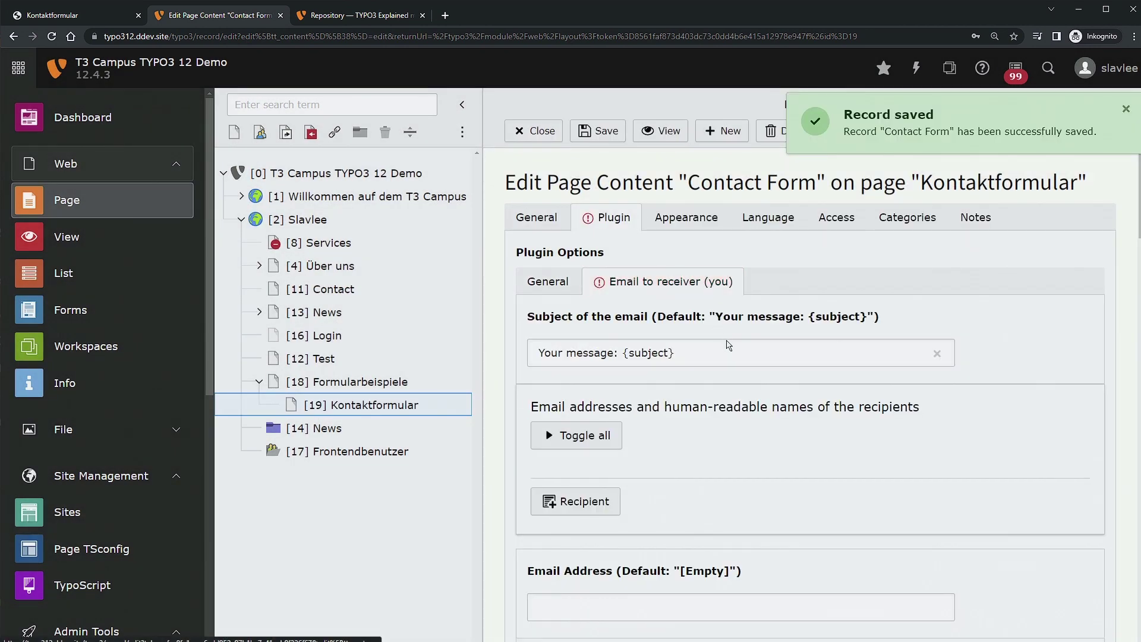
pyautogui.click(576, 501)
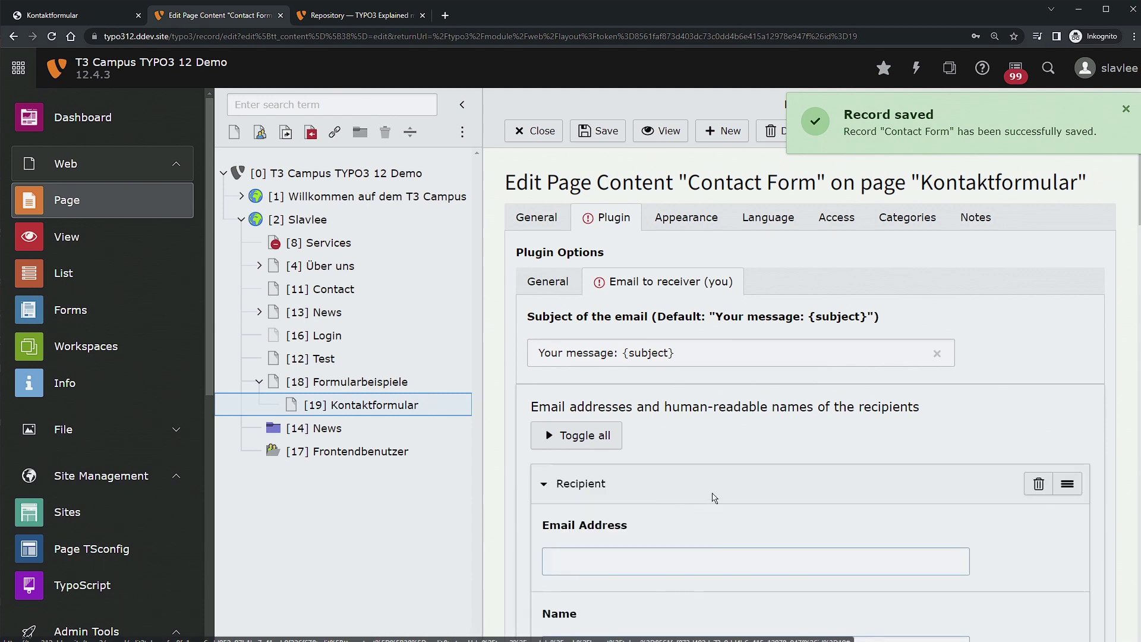
# Enter the recipient's e-mail address and display name in the new recipient entry.
pyautogui.scroll(-5, 559, 395)
pyautogui.click(606, 264)
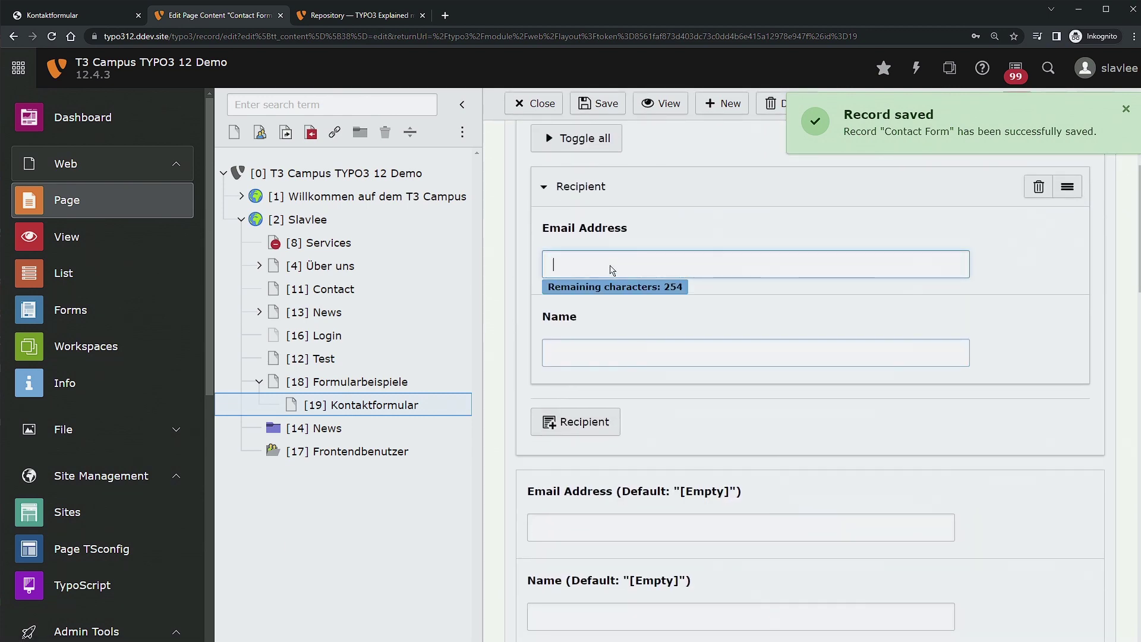
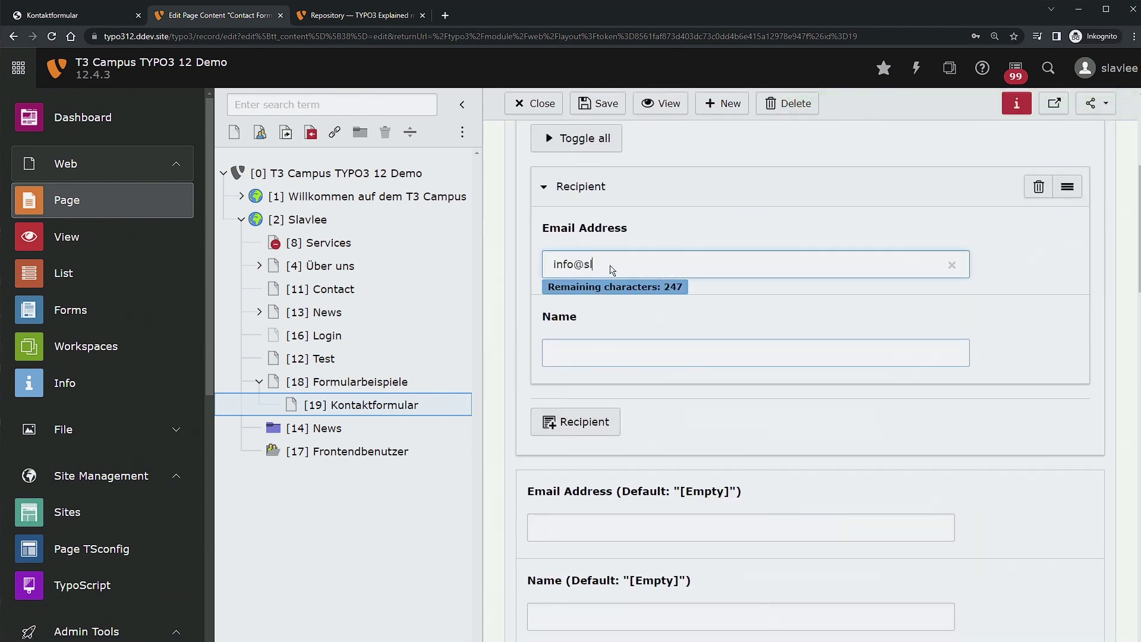
pyautogui.press('Home')
pyautogui.press('Delete')
pyautogui.press('Delete')
pyautogui.press('Delete')
pyautogui.write('y')
pyautogui.press('Right')
pyautogui.write('utube')
pyautogui.press('Tab')
pyautogui.write('Slavlee')
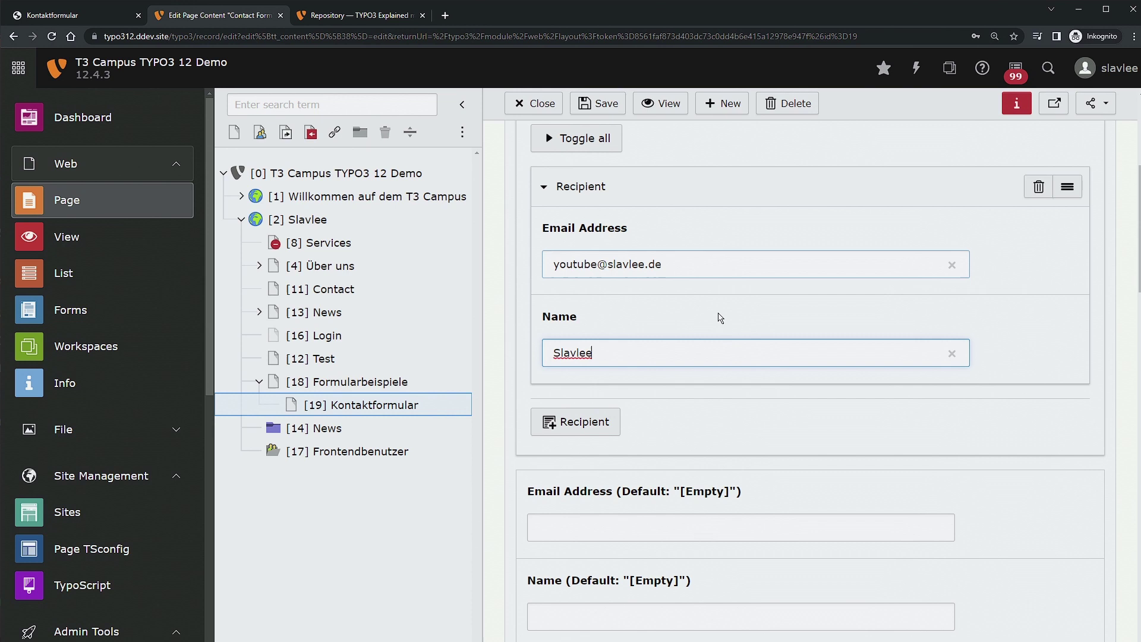
# Select the {email} sender address placeholder and check the site's full web address.
pyautogui.scroll(-4, 731, 324)
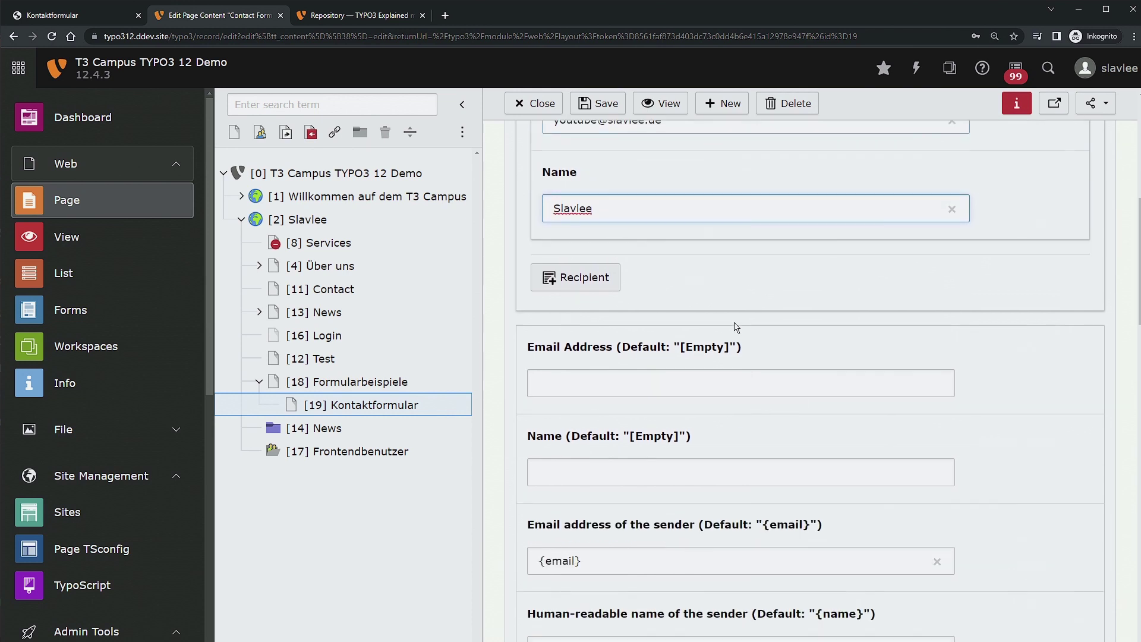
pyautogui.scroll(-2, 651, 337)
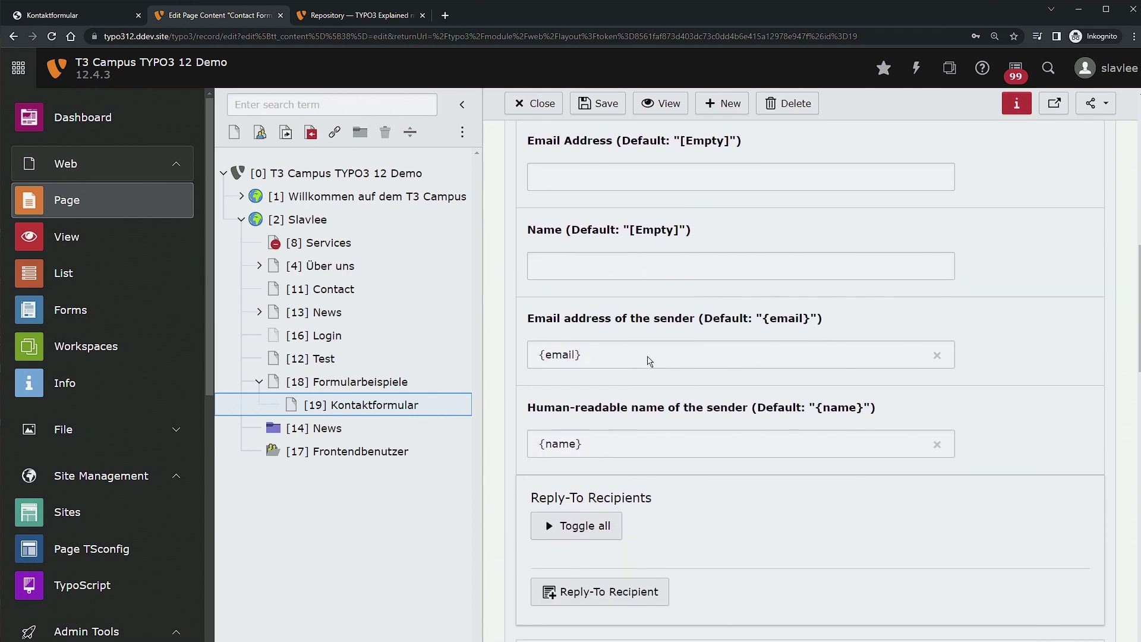
pyautogui.tripleClick(731, 351)
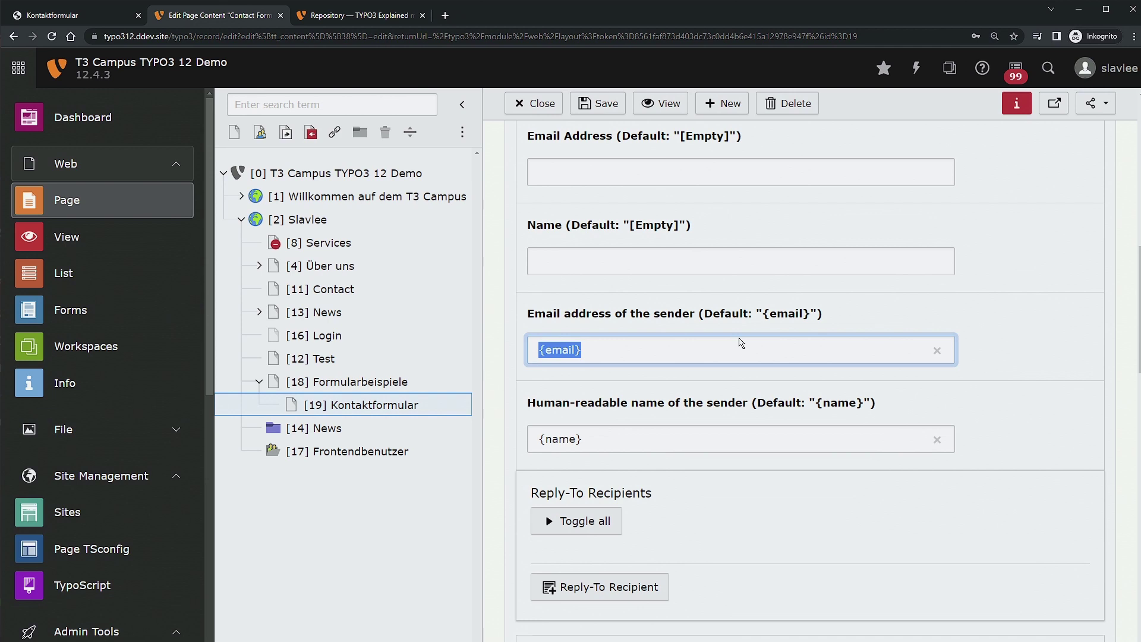
pyautogui.scroll(3, 654, 315)
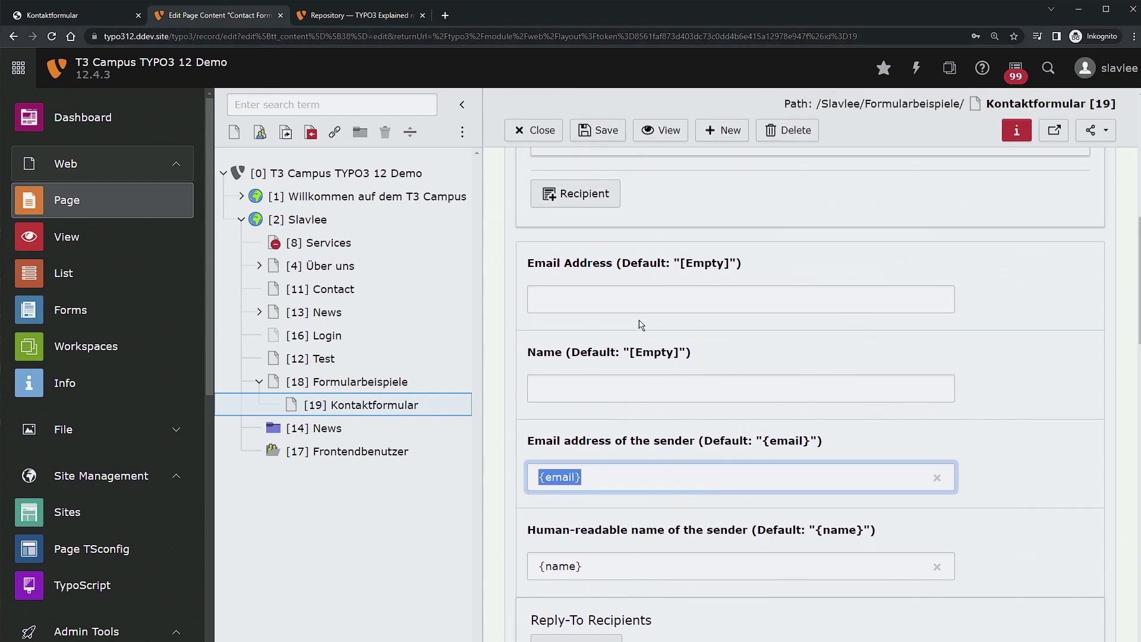
pyautogui.scroll(-1, 662, 307)
pyautogui.click(184, 35)
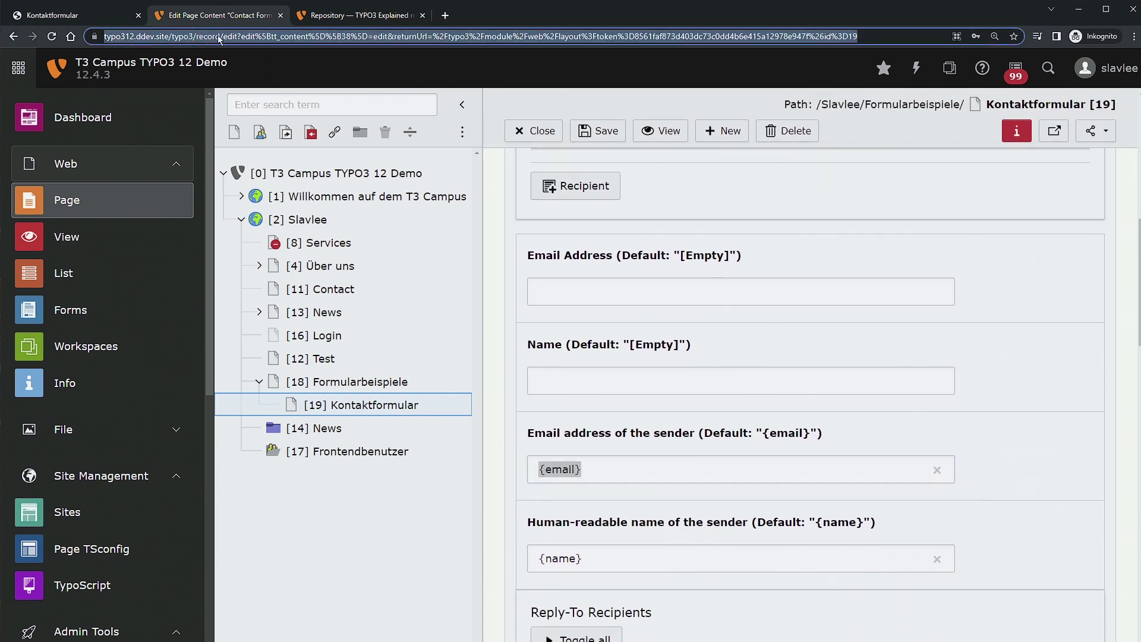
# Enter the site's support e-mail address, based on host typo312.ddev.site, in the empty Email Address field.
pyautogui.moveTo(196, 38); pyautogui.dragTo(128, 41)
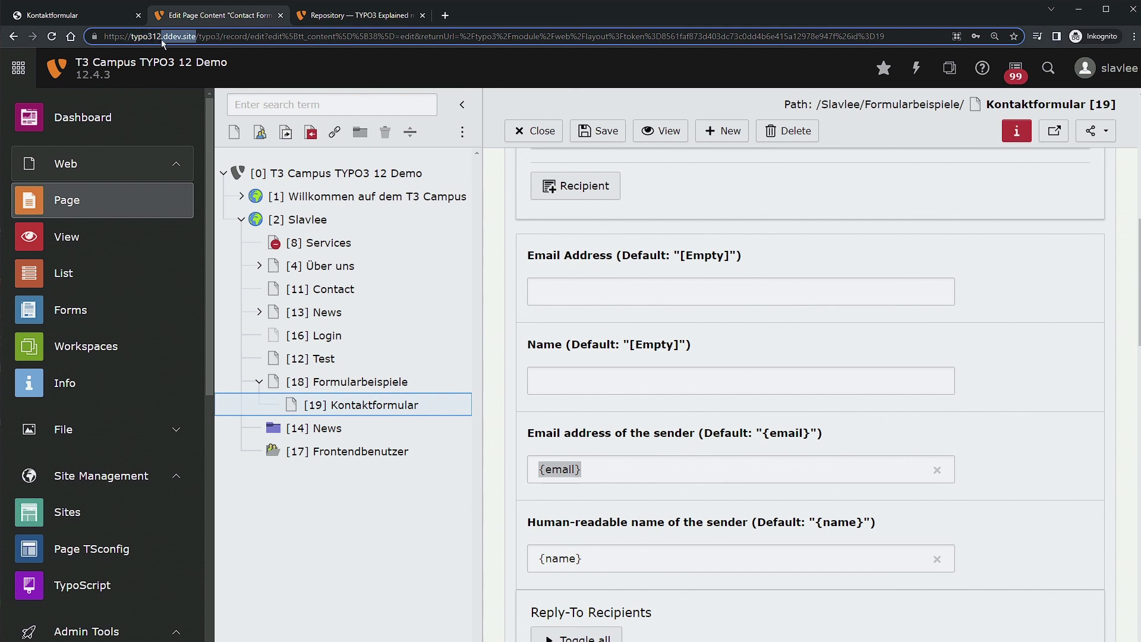
pyautogui.click(717, 286)
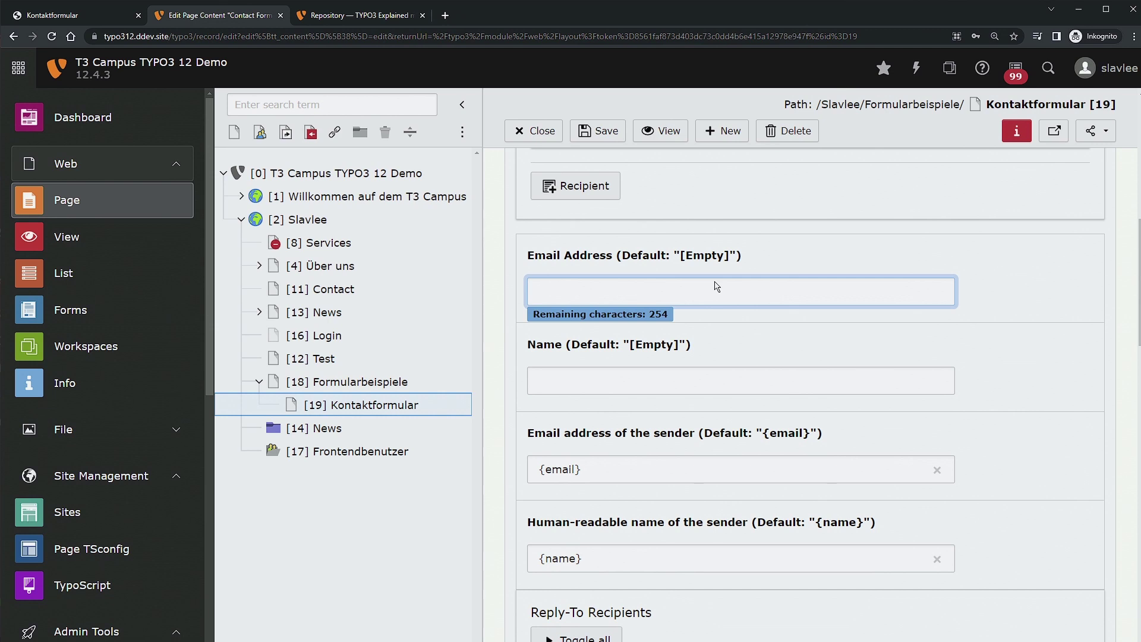
pyautogui.write('support@ddev.site')
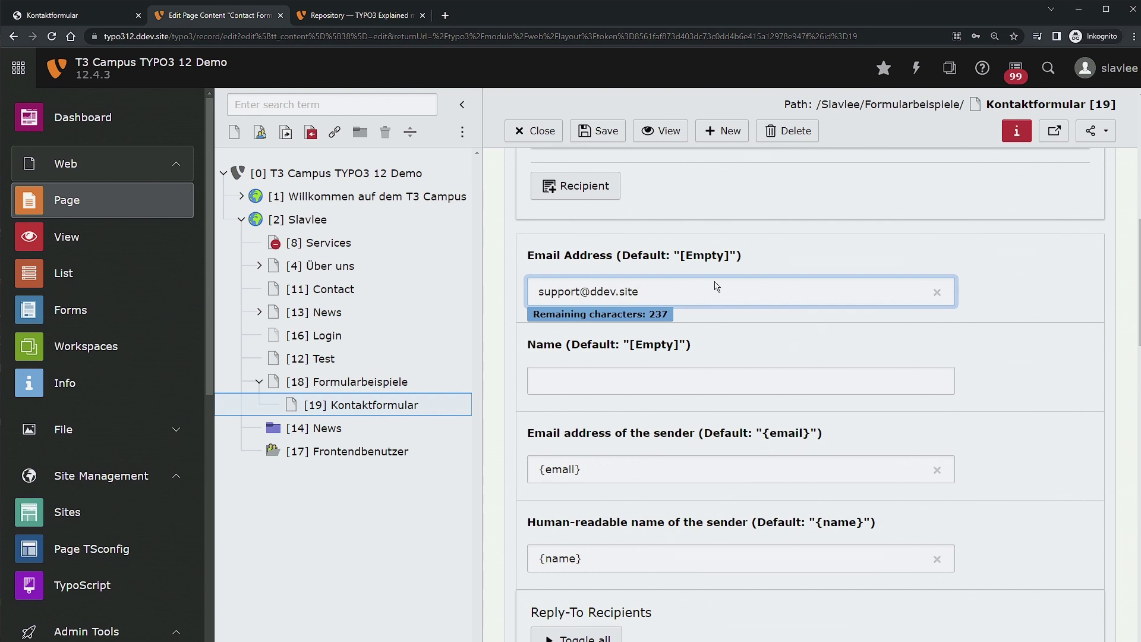
# Enter 'T3 Campus TYPO3 Website' in the Name field and select the support address.
pyautogui.click(695, 387)
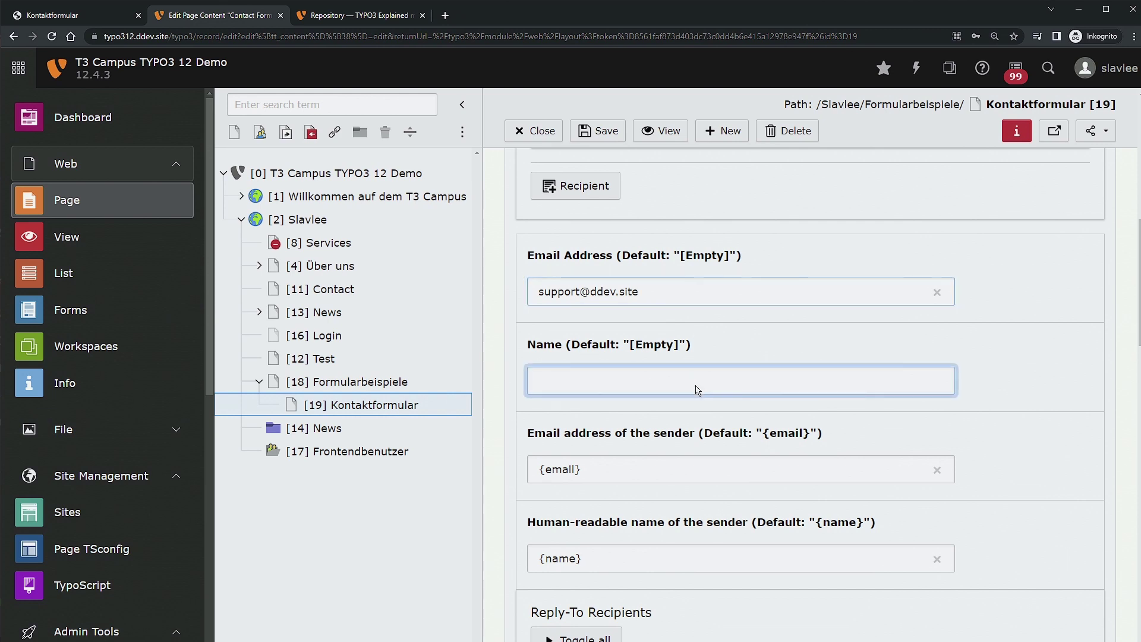
pyautogui.write('T3 CampuisO3 Web')
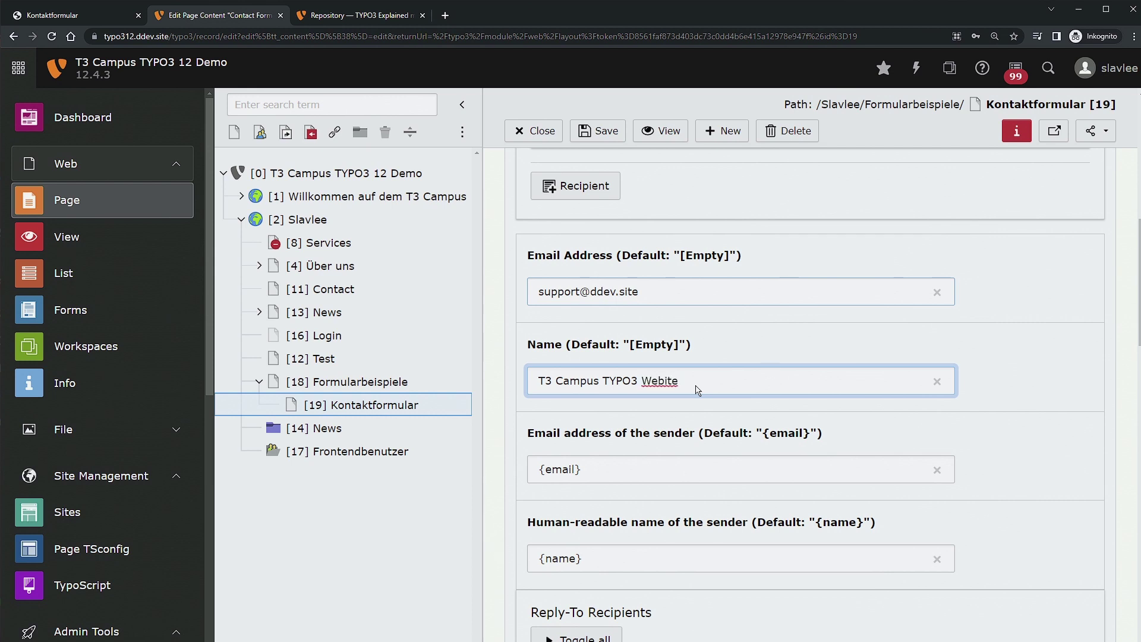
pyautogui.write('s')
pyautogui.click(782, 288)
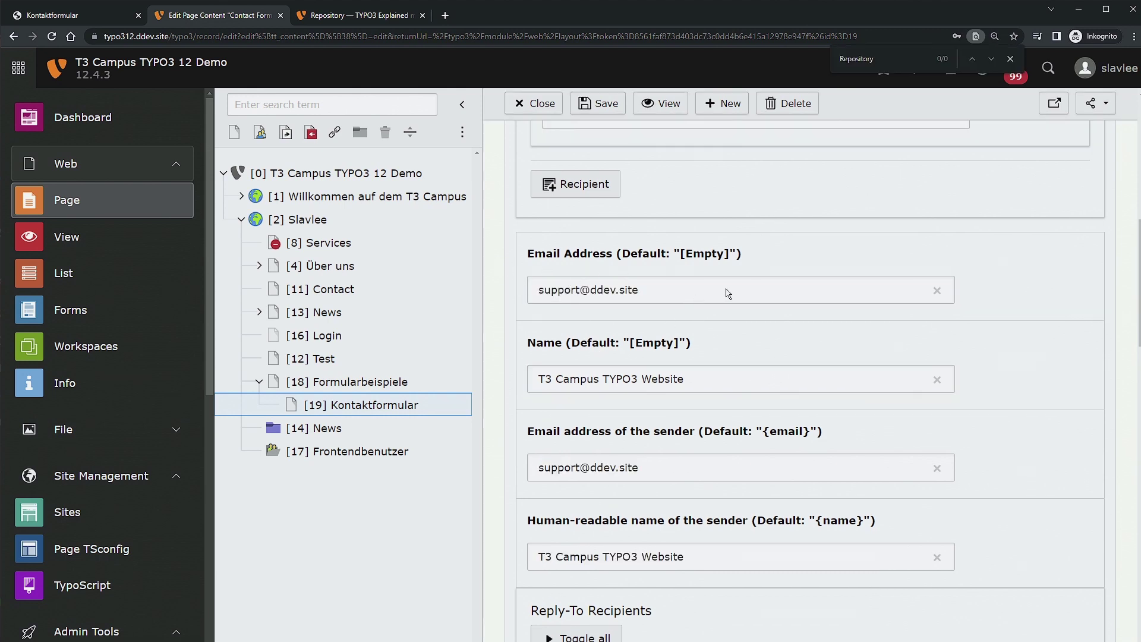
pyautogui.moveTo(726, 291); pyautogui.dragTo(526, 277)
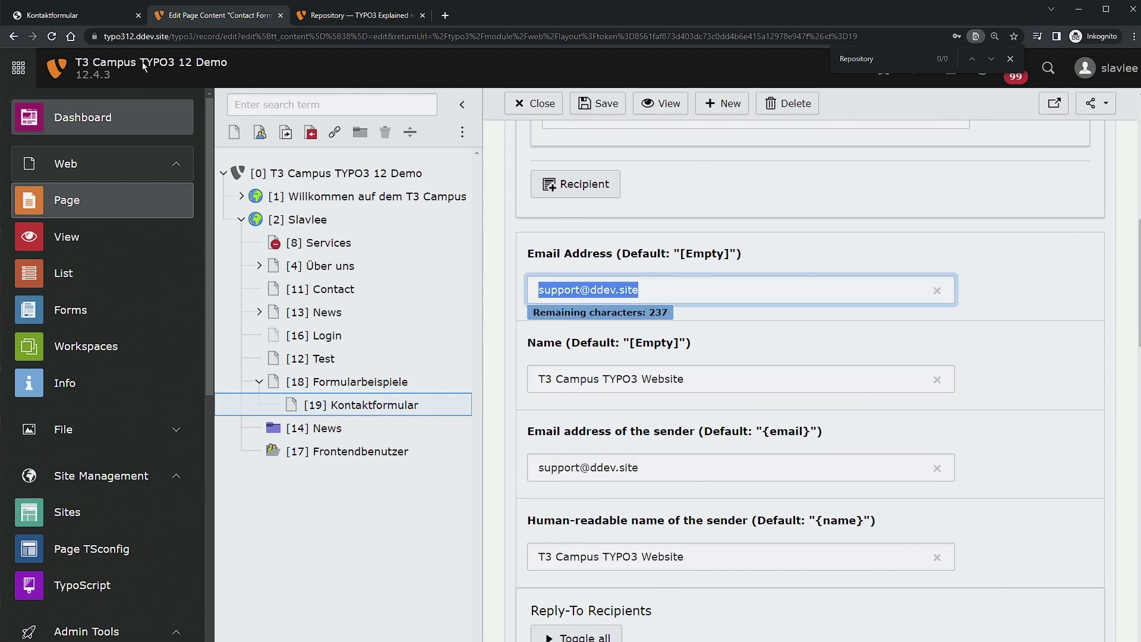
pyautogui.scroll(-3, 703, 368)
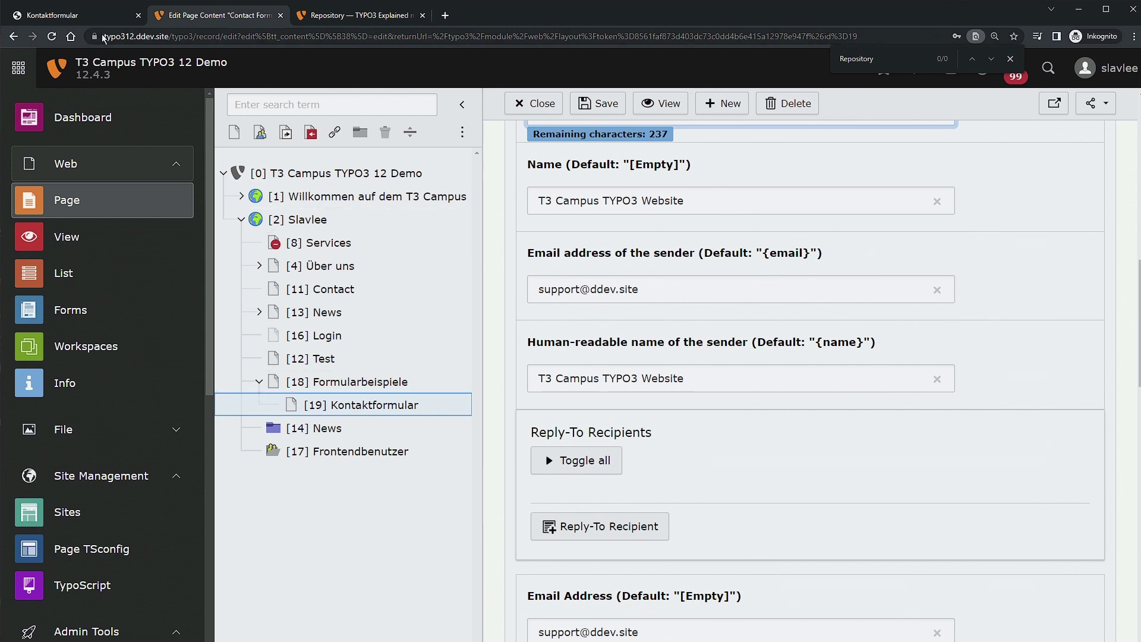
# Enter 'fasdasdasda' as the message in the frontend contact form.
pyautogui.click(74, 22)
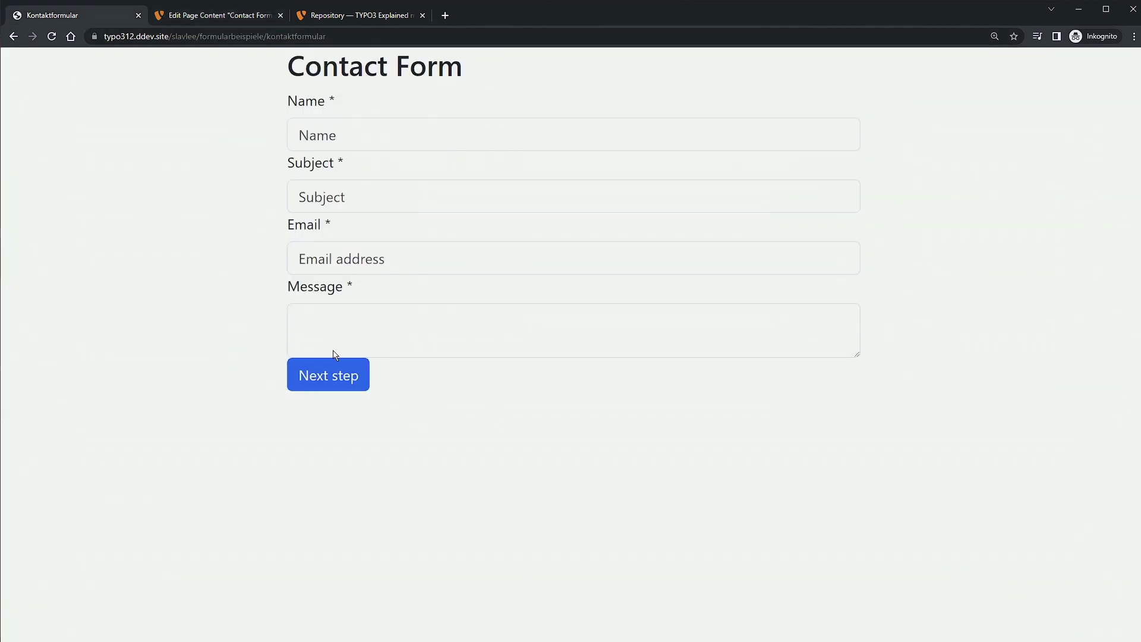
pyautogui.click(368, 337)
pyautogui.write('fasdasdasda')
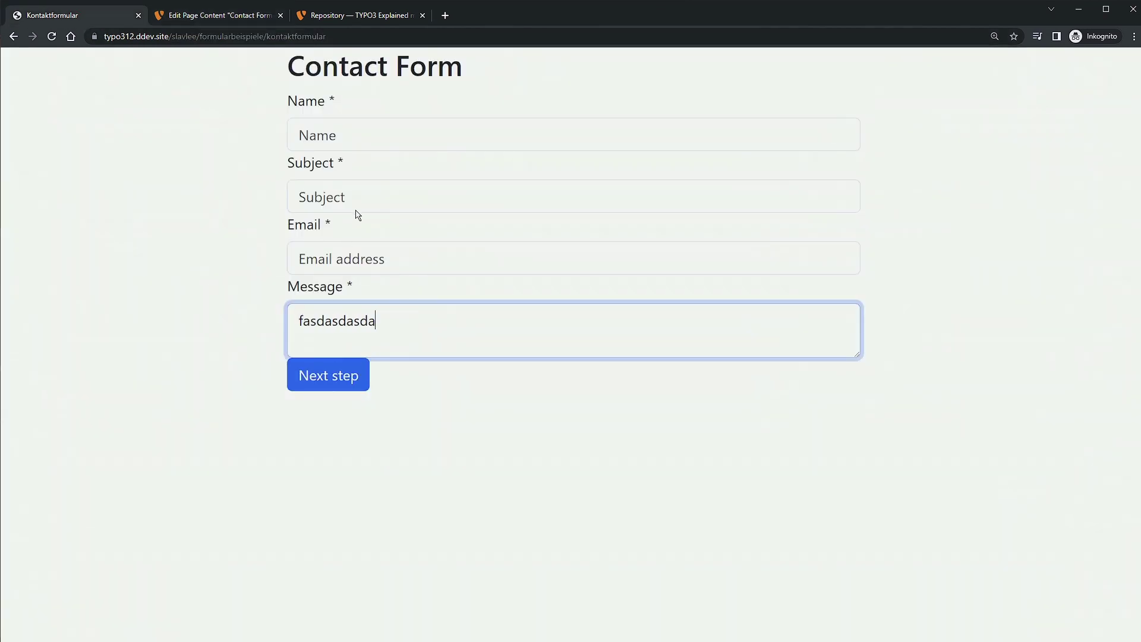
# Fill in a sample name, subject 'Lorem Ipsum' and e-mail, then go through the summary and submit.
pyautogui.click(377, 143)
pyautogui.write('Max Mus')
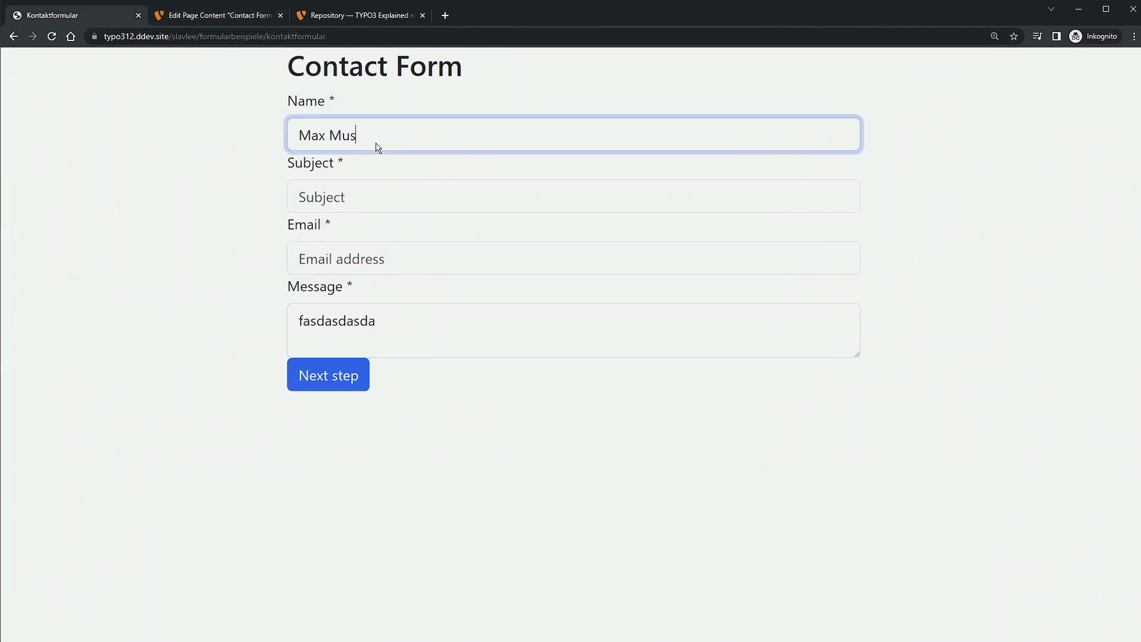
pyautogui.write('termann')
pyautogui.press('Tab')
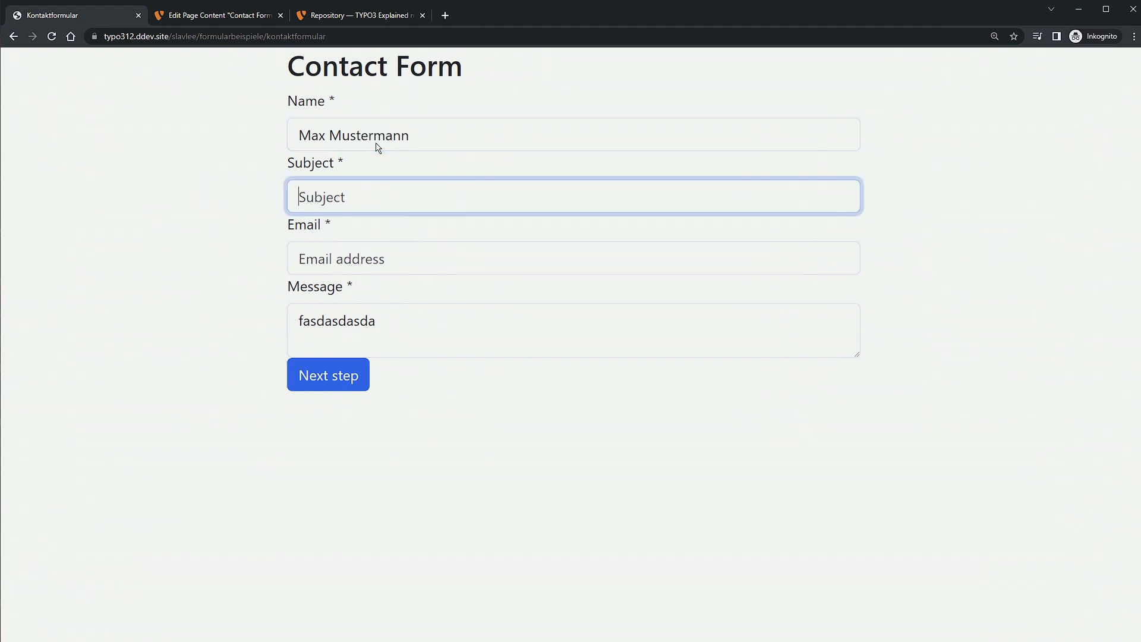
pyautogui.write('Lorem Ipsum')
pyautogui.press('Tab')
pyautogui.write('ma')
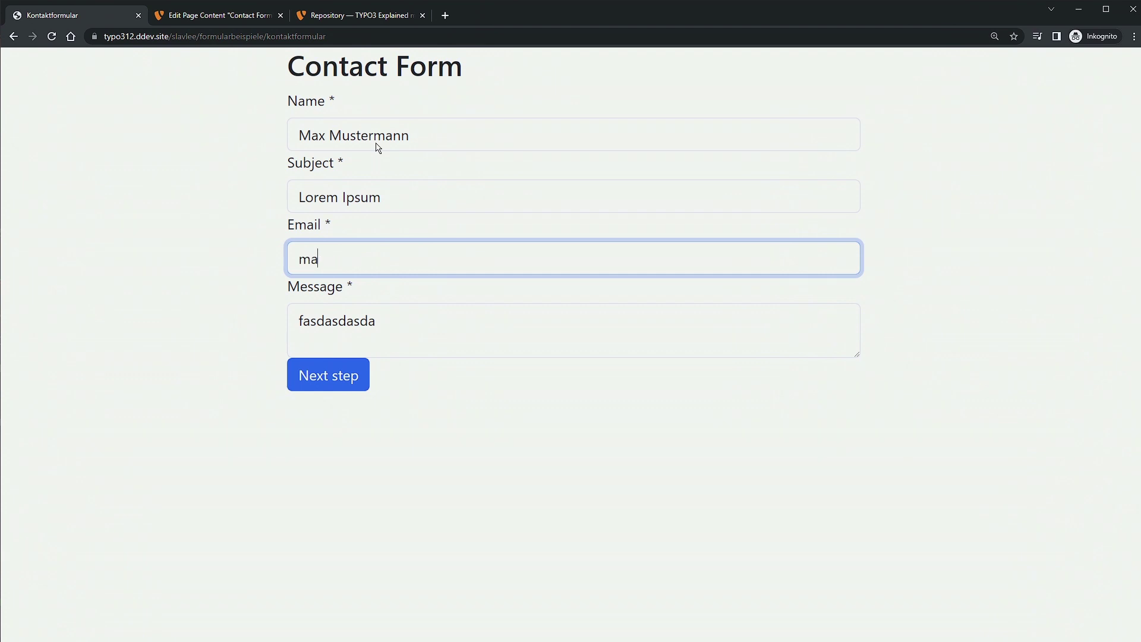
pyautogui.write('x@mustermann.de')
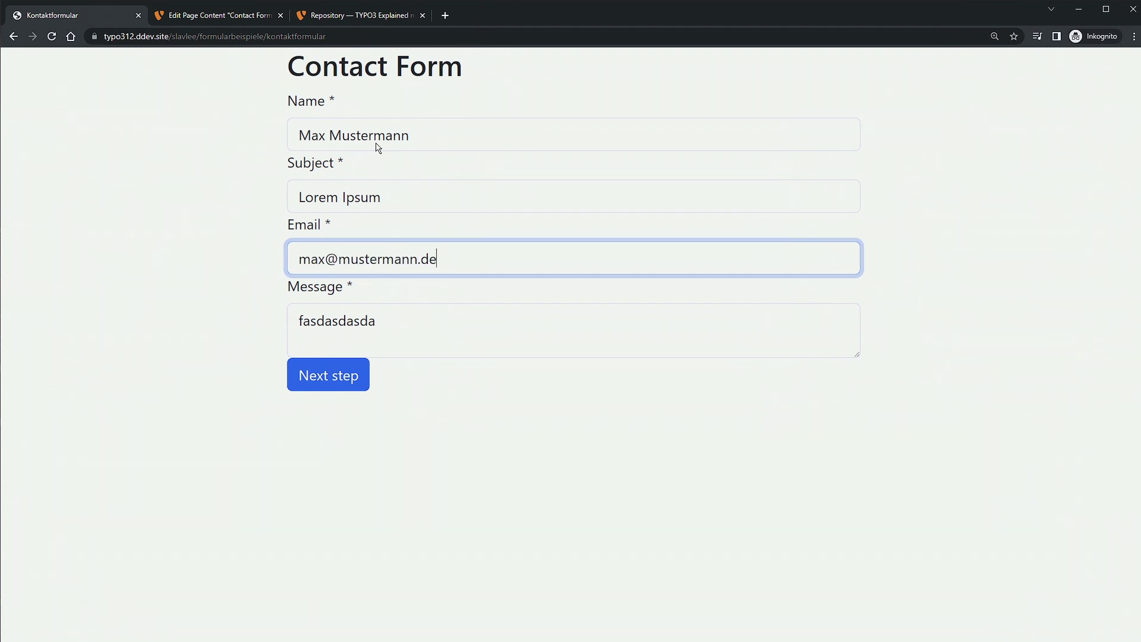
pyautogui.click(350, 376)
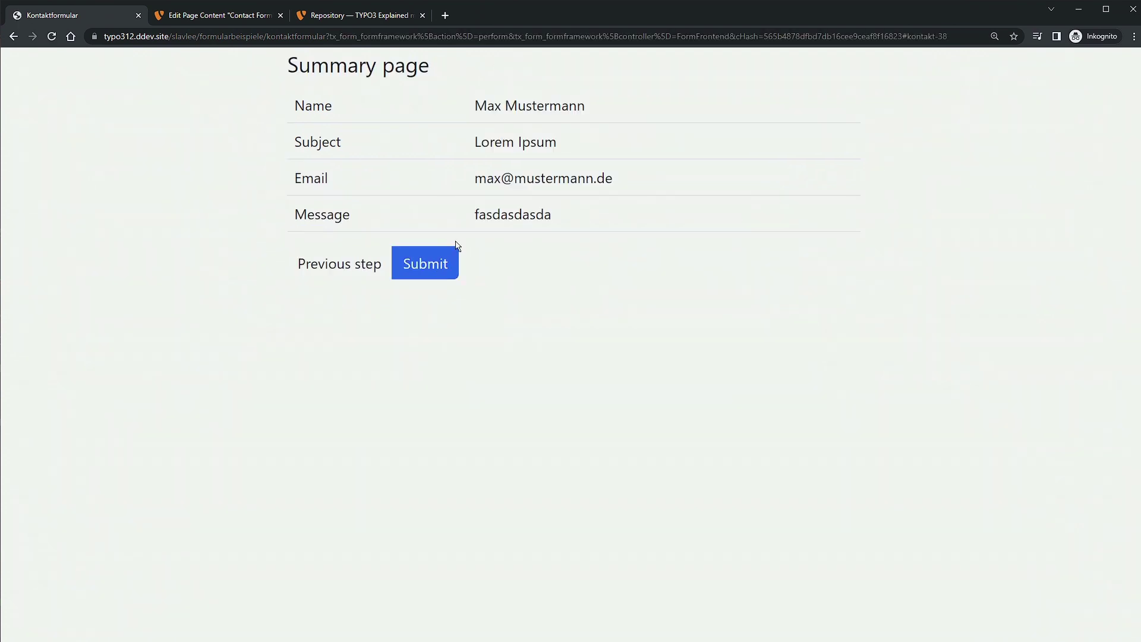
pyautogui.click(437, 265)
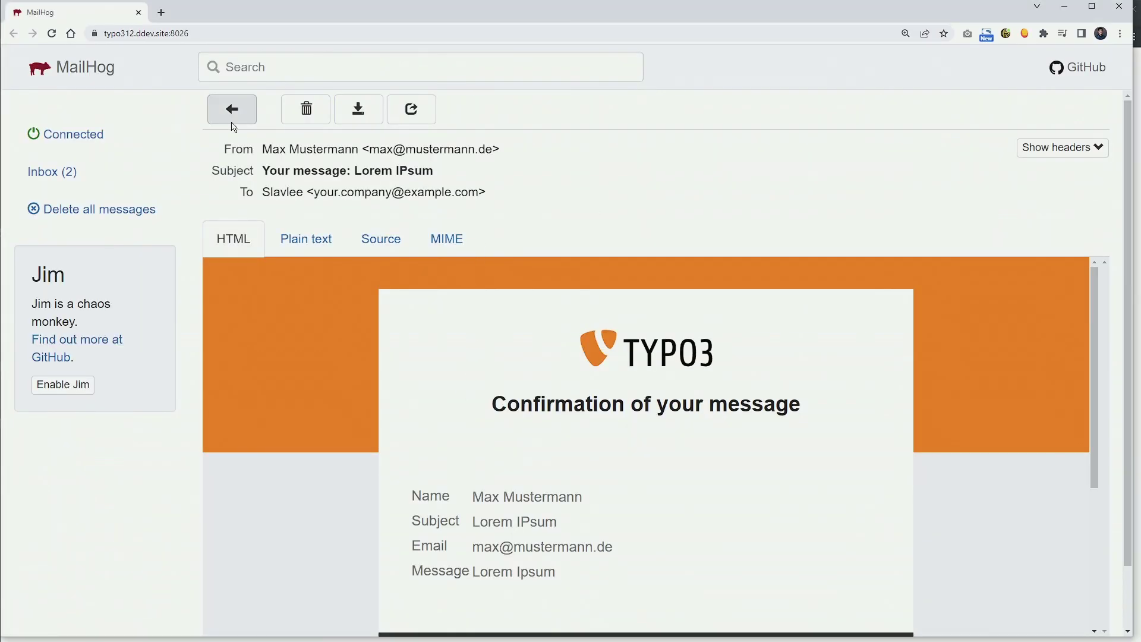
# Open the newest 'Your message: Lorem Ipsum' mail in MailHog and highlight its sender address.
pyautogui.click(232, 113)
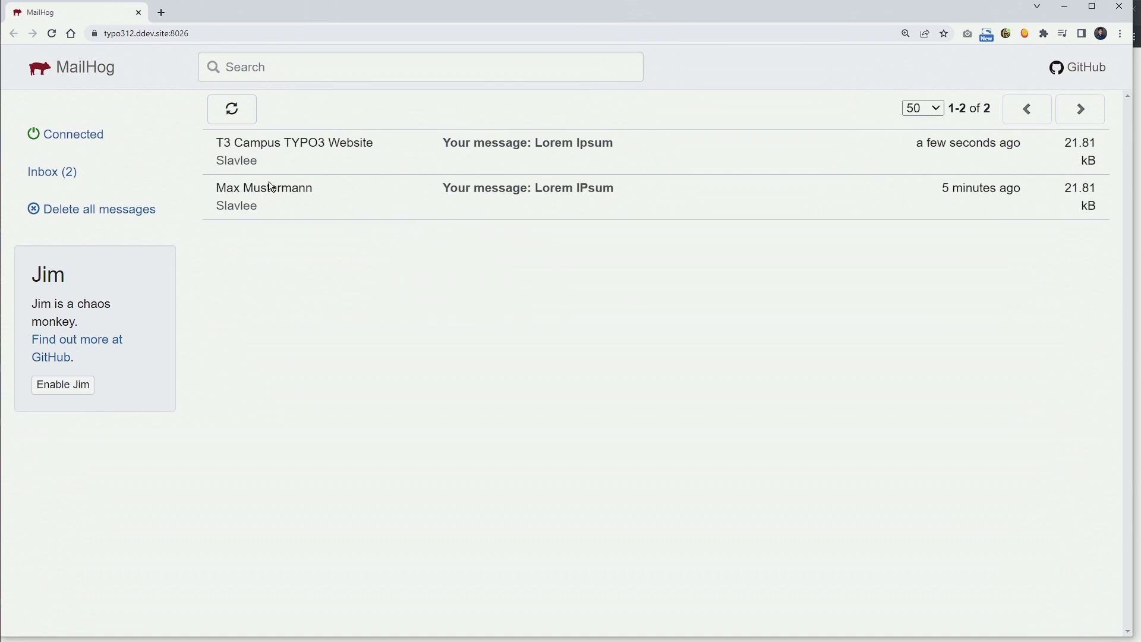
pyautogui.click(357, 142)
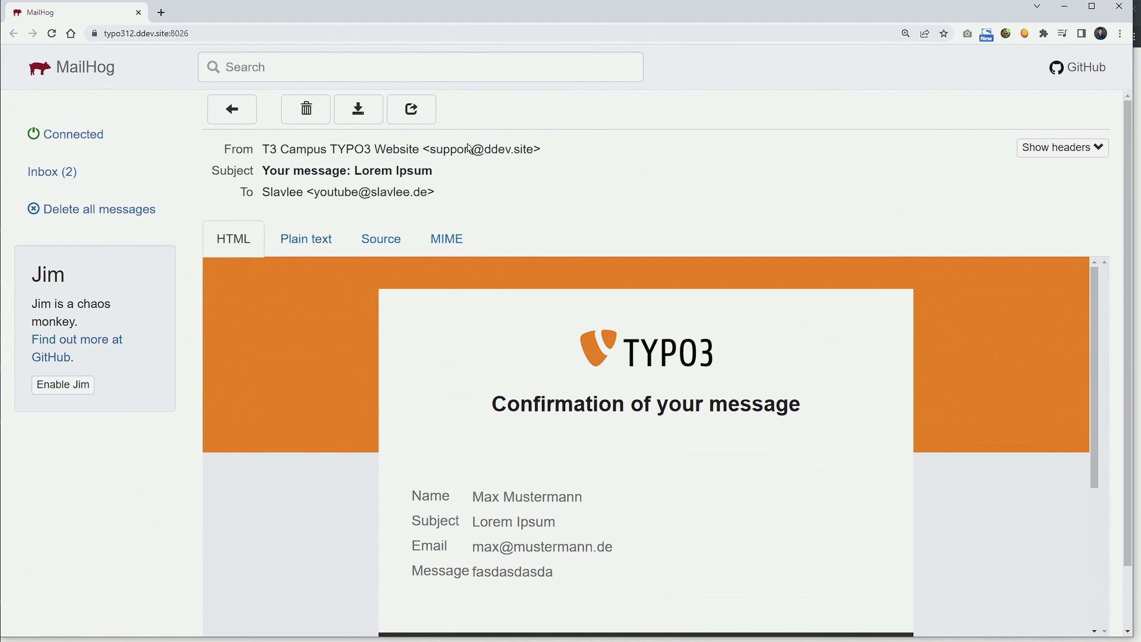
pyautogui.moveTo(537, 149); pyautogui.dragTo(431, 151)
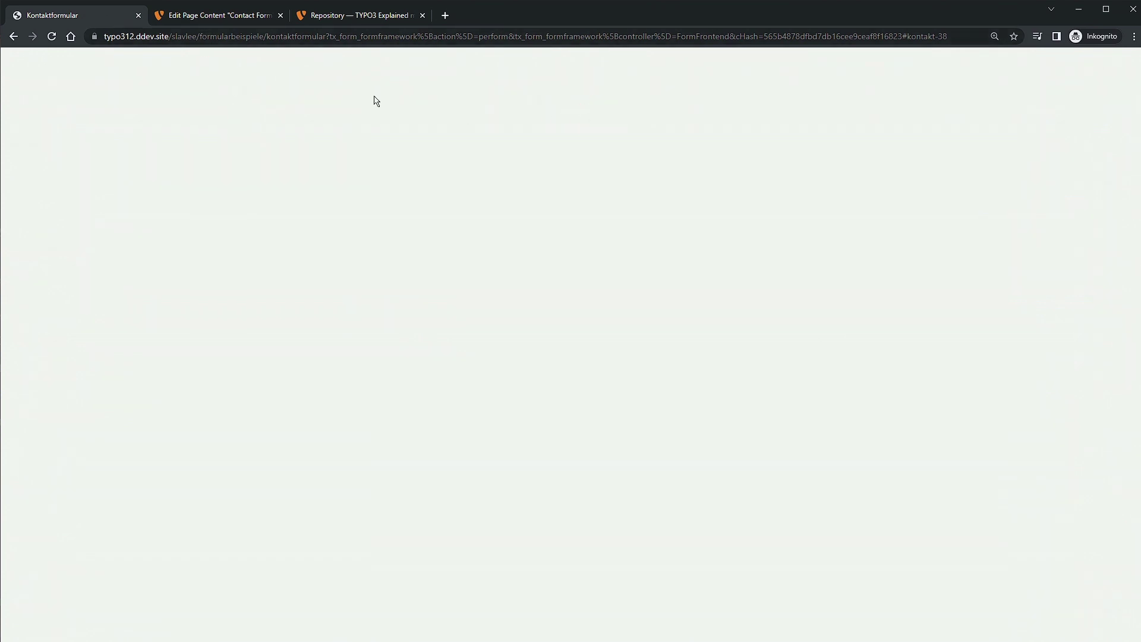
# Review the Contact Form element's confirmation and plugin settings, then close the content element editor.
pyautogui.click(241, 21)
pyautogui.scroll(-15, 633, 406)
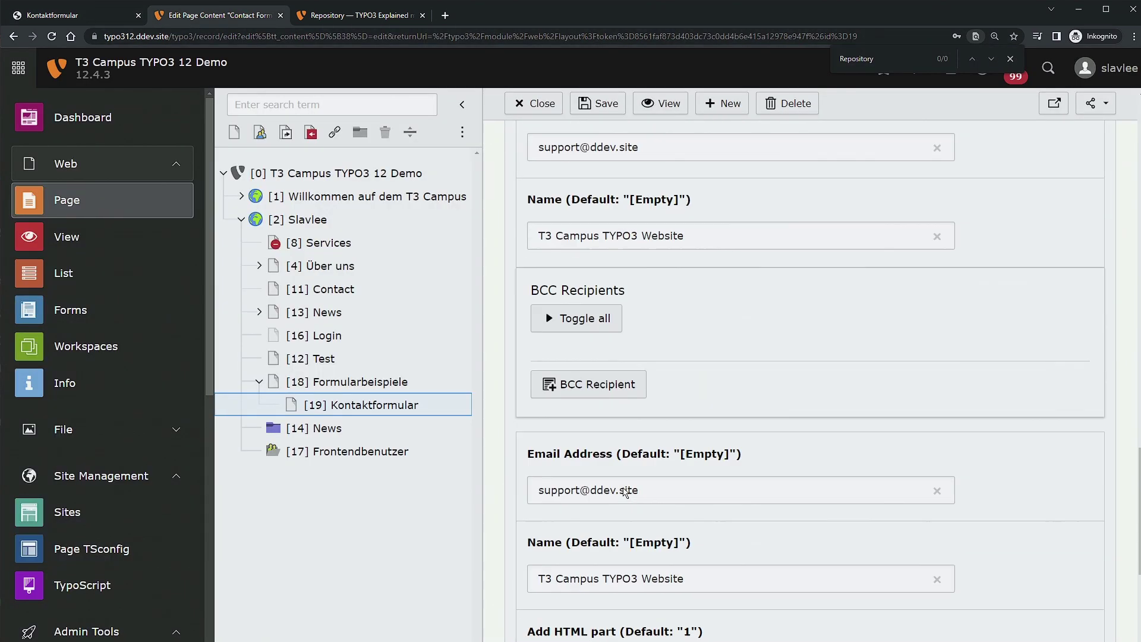
pyautogui.click(733, 549)
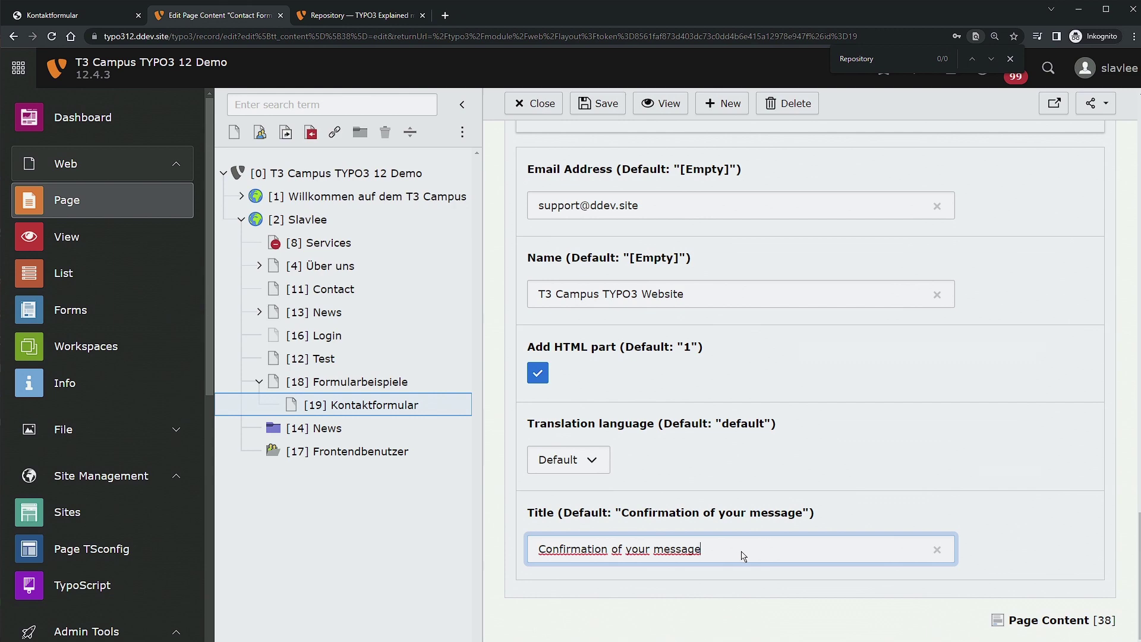
pyautogui.scroll(15, 797, 559)
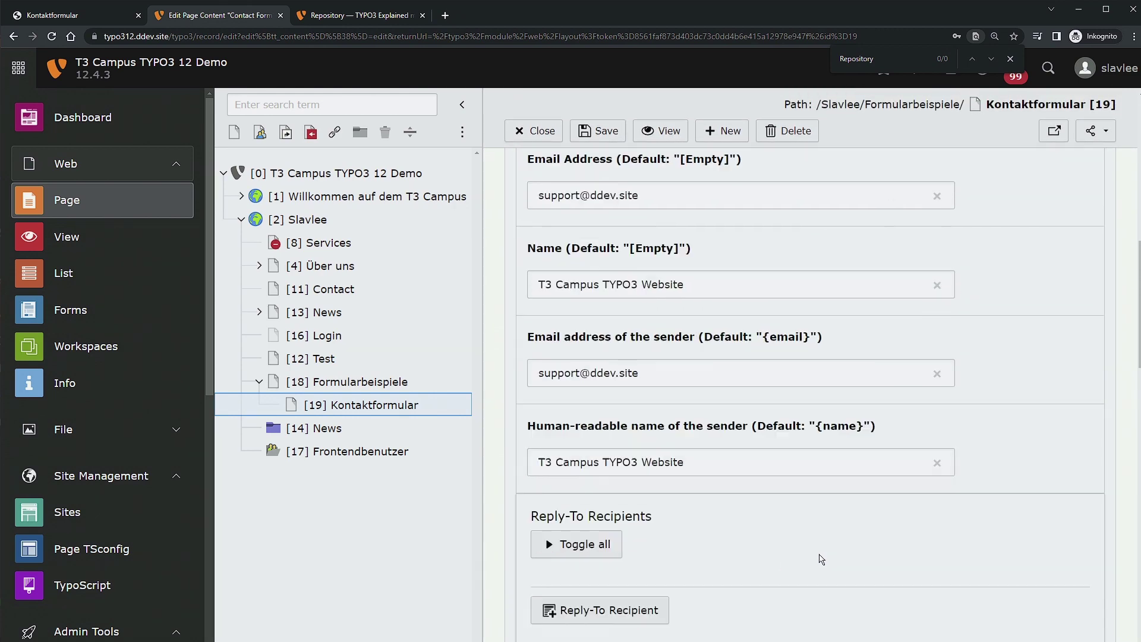
pyautogui.scroll(1, 821, 559)
pyautogui.click(547, 281)
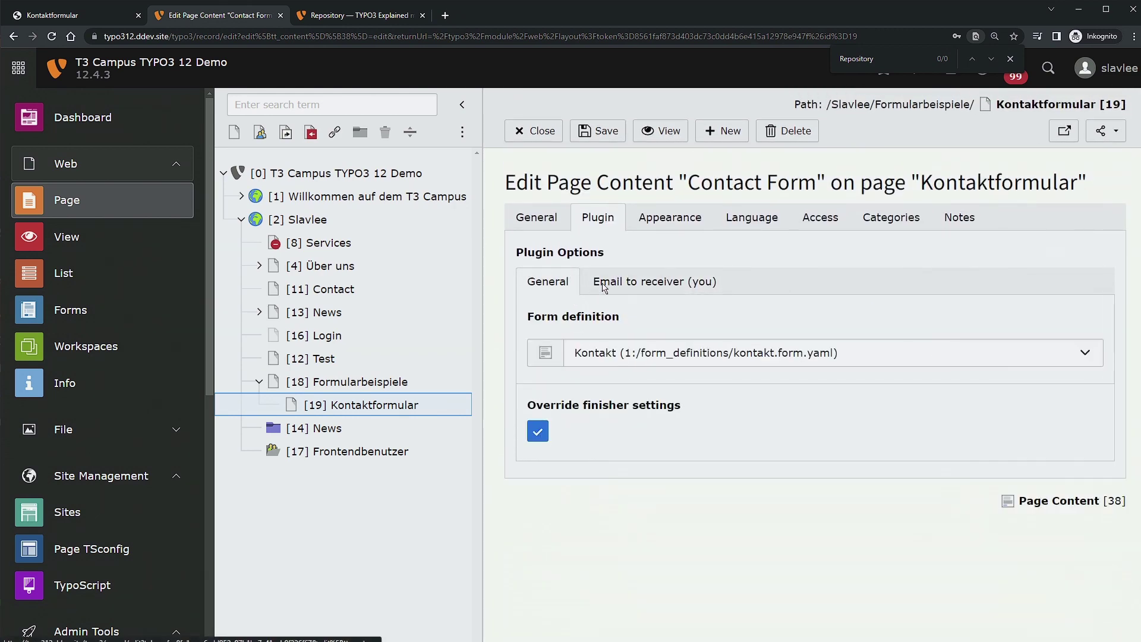
pyautogui.click(533, 131)
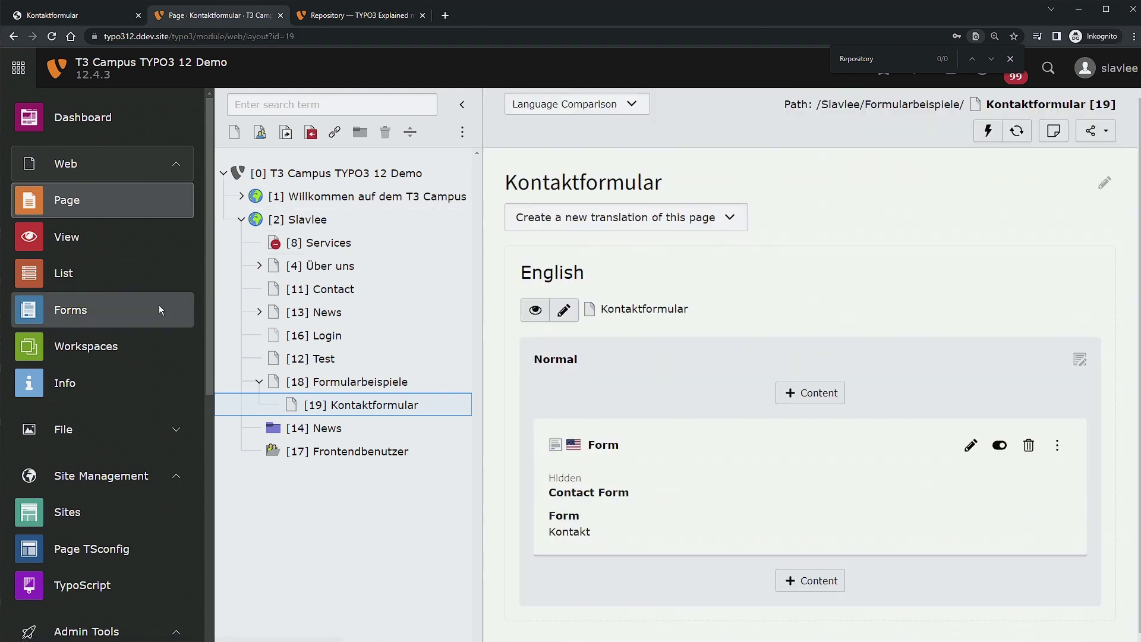
# Add an Email to sender (form submitter) finisher to the Kontakt form and expand it.
pyautogui.click(88, 318)
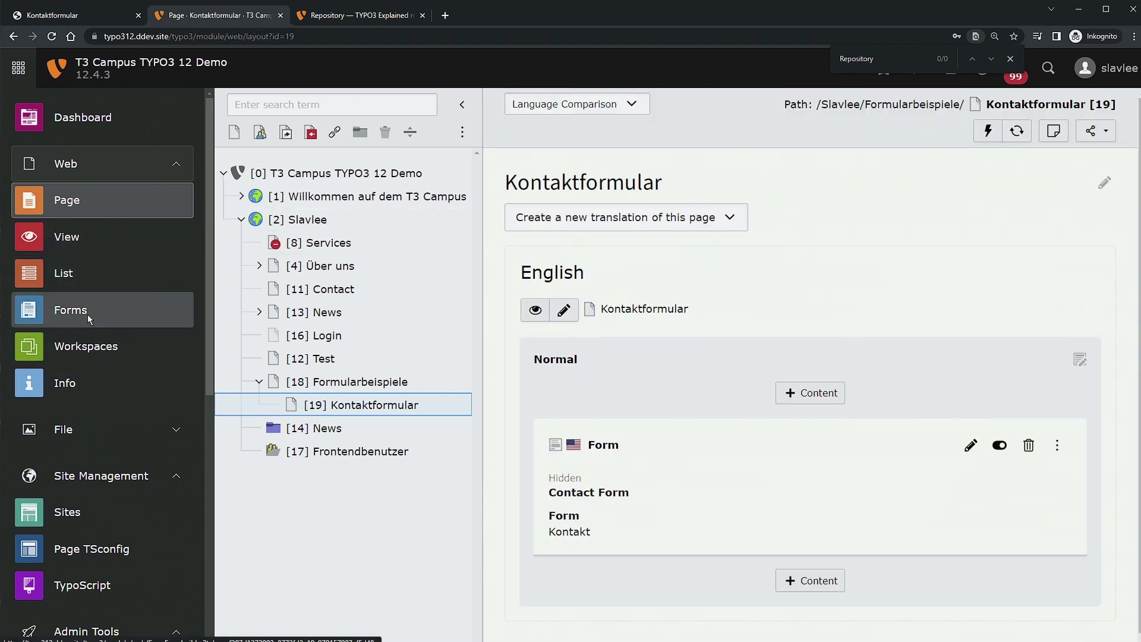
pyautogui.click(1073, 256)
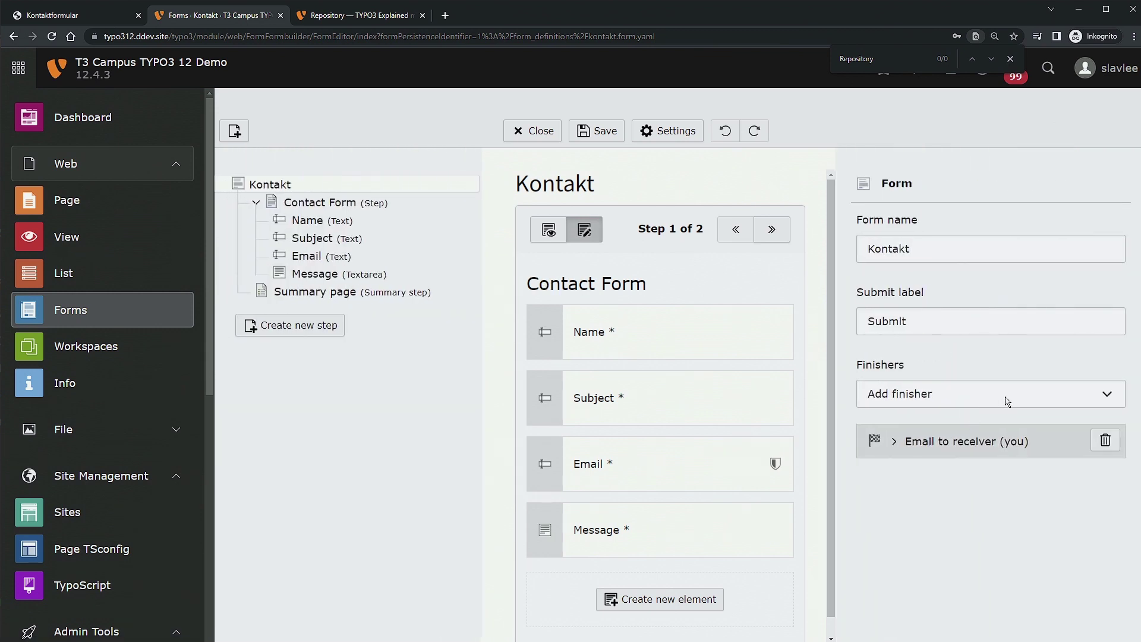
pyautogui.click(1006, 401)
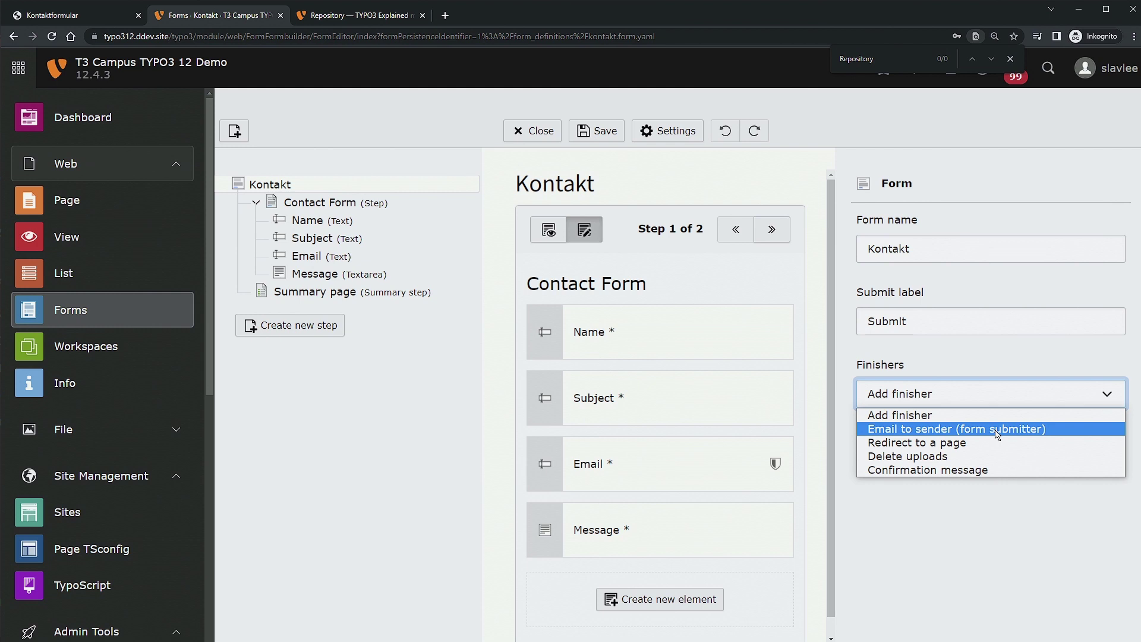
pyautogui.click(996, 430)
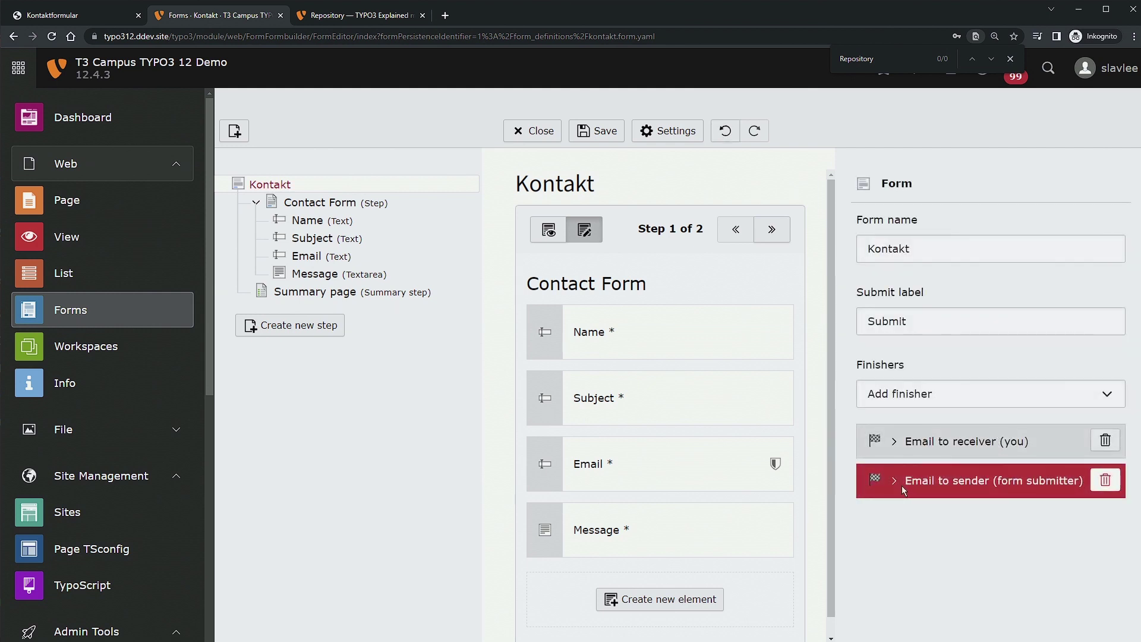
pyautogui.click(901, 486)
pyautogui.scroll(-3, 951, 440)
# Set the Email to sender subject to 'Confirmation of your contact form request', replacing the {subject} placeholder.
pyautogui.click(985, 388)
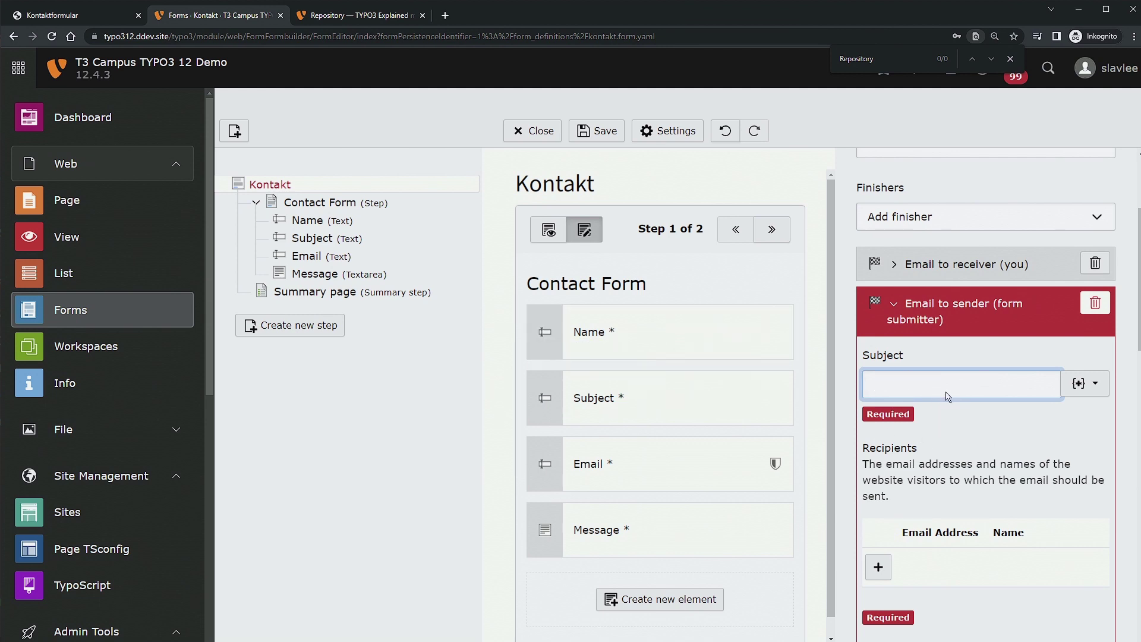
pyautogui.click(1106, 386)
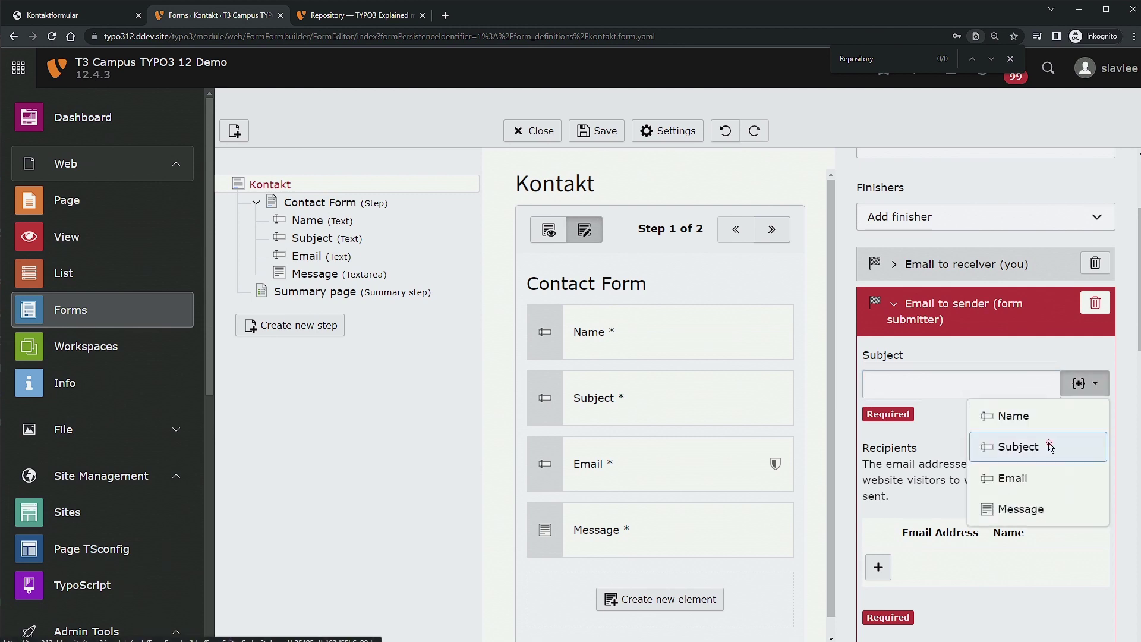
pyautogui.click(1016, 447)
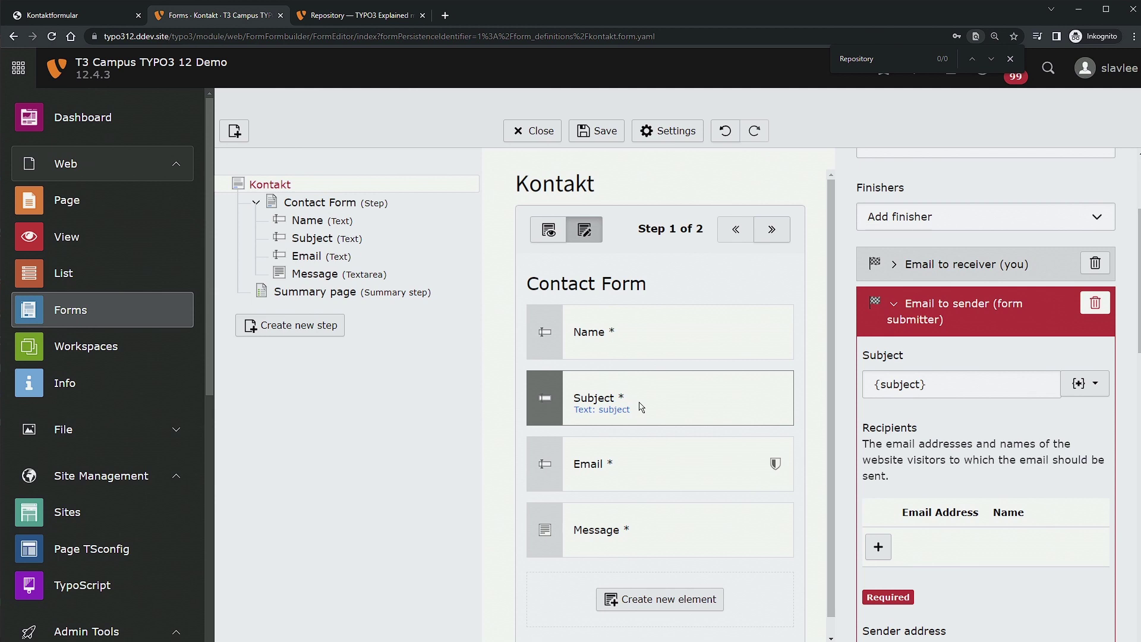
pyautogui.tripleClick(957, 381)
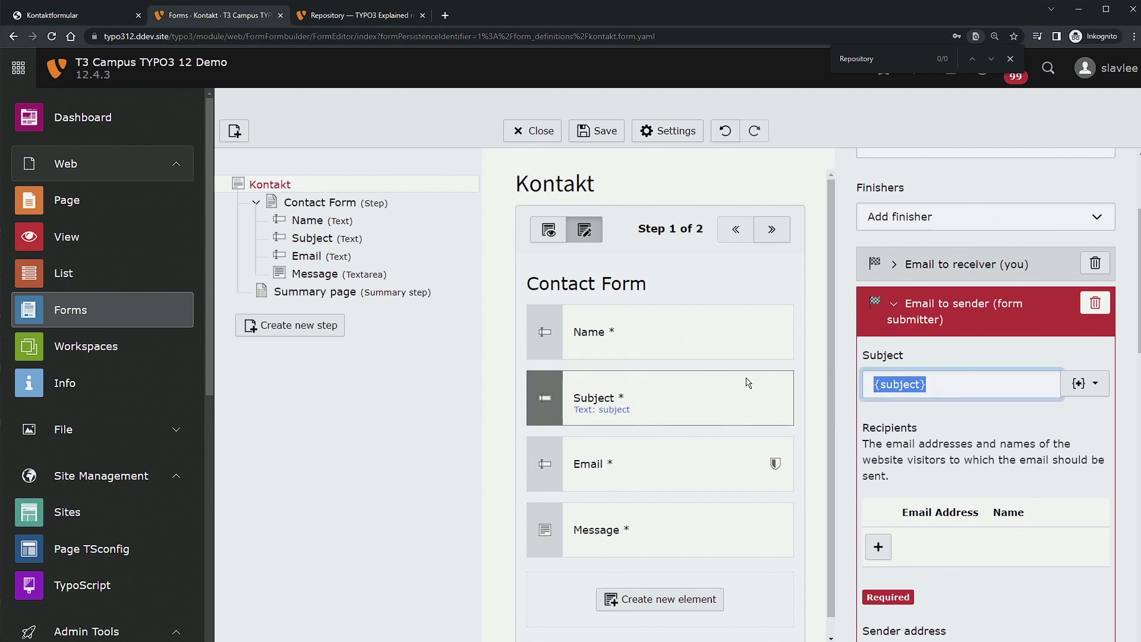
pyautogui.write('Best#ät')
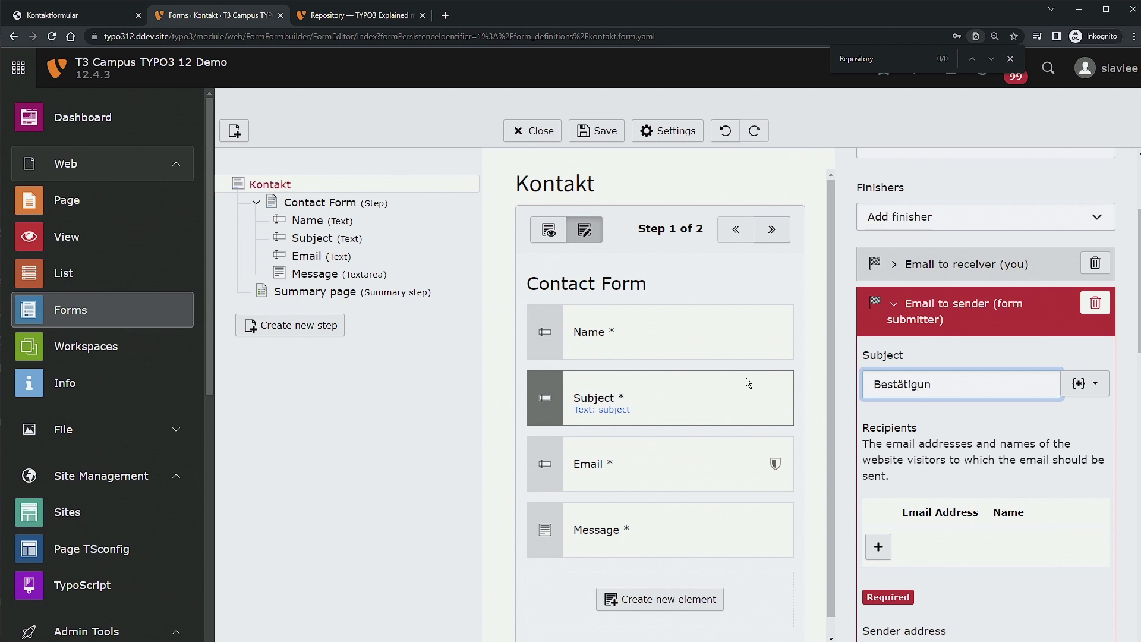
pyautogui.write('igun')
pyautogui.hotkey('ctrl', 'a')
pyautogui.write('Confirmaiton')
pyautogui.write('tion ab')
pyautogui.write(' your c')
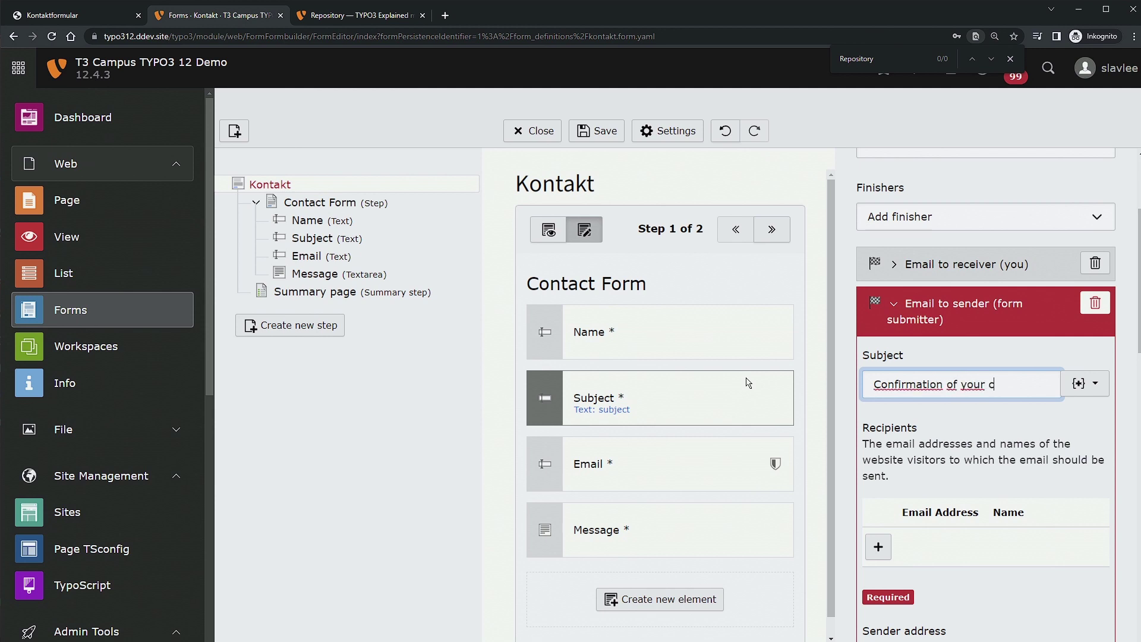
pyautogui.write('ontact form ')
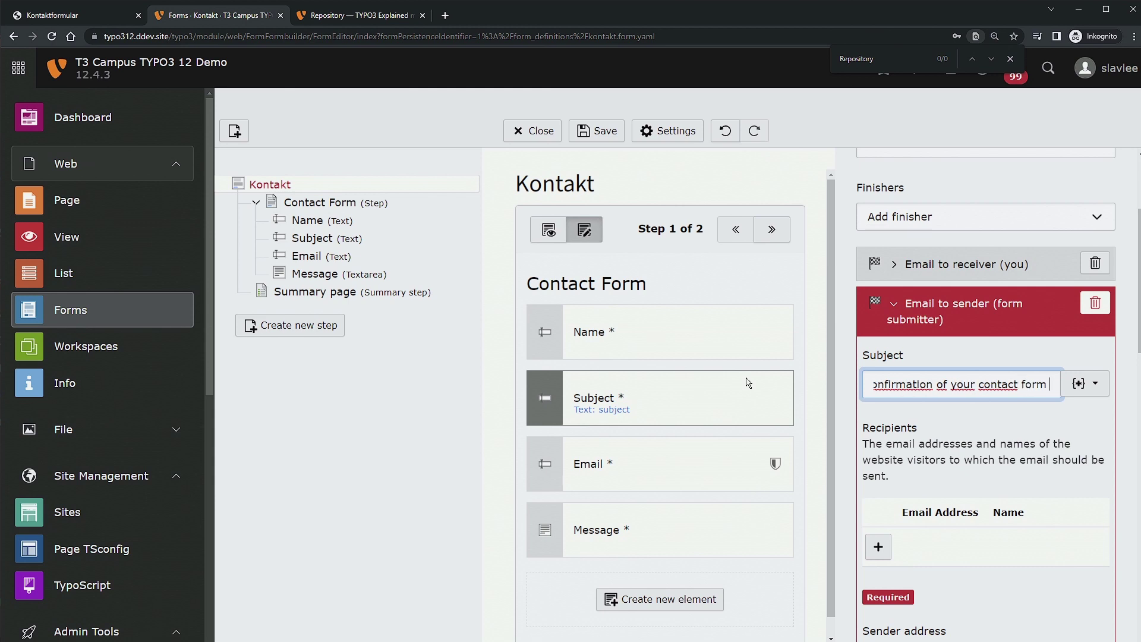
pyautogui.write('request')
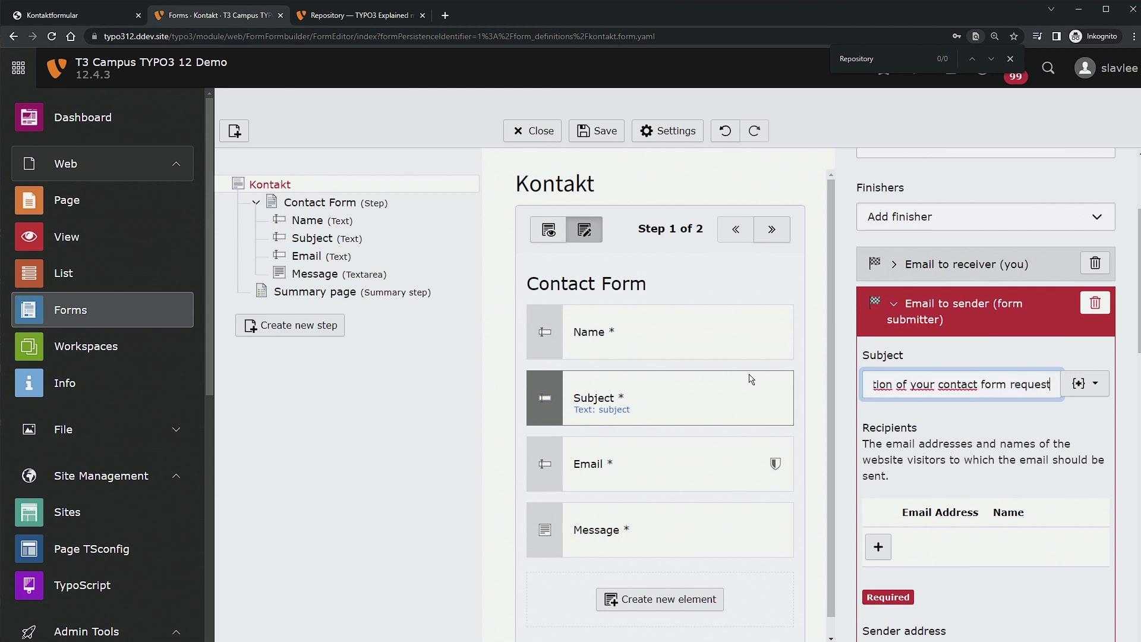
pyautogui.scroll(-4, 942, 350)
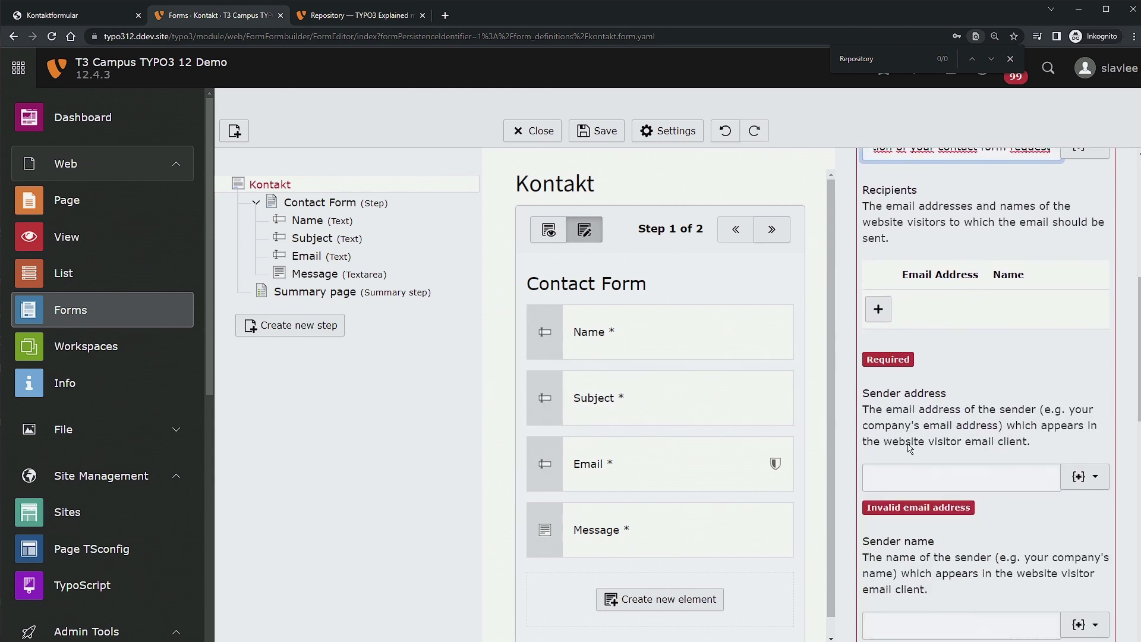
# Set the confirmation email's sender address to the site's support address at ddev.site.
pyautogui.click(926, 479)
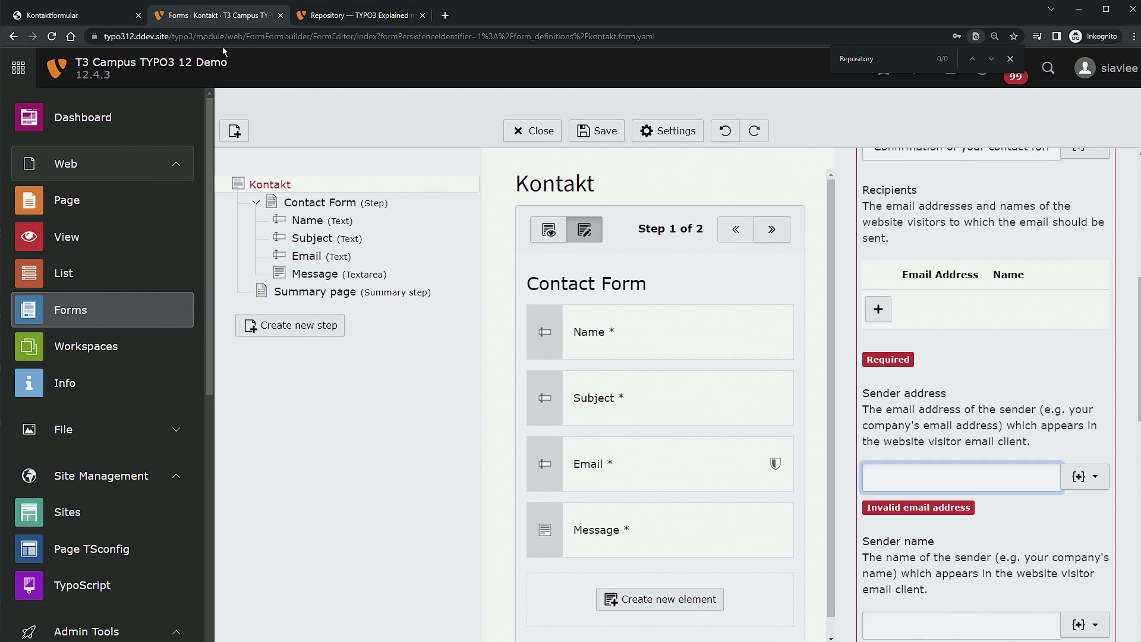
pyautogui.click(159, 37)
pyautogui.click(175, 36)
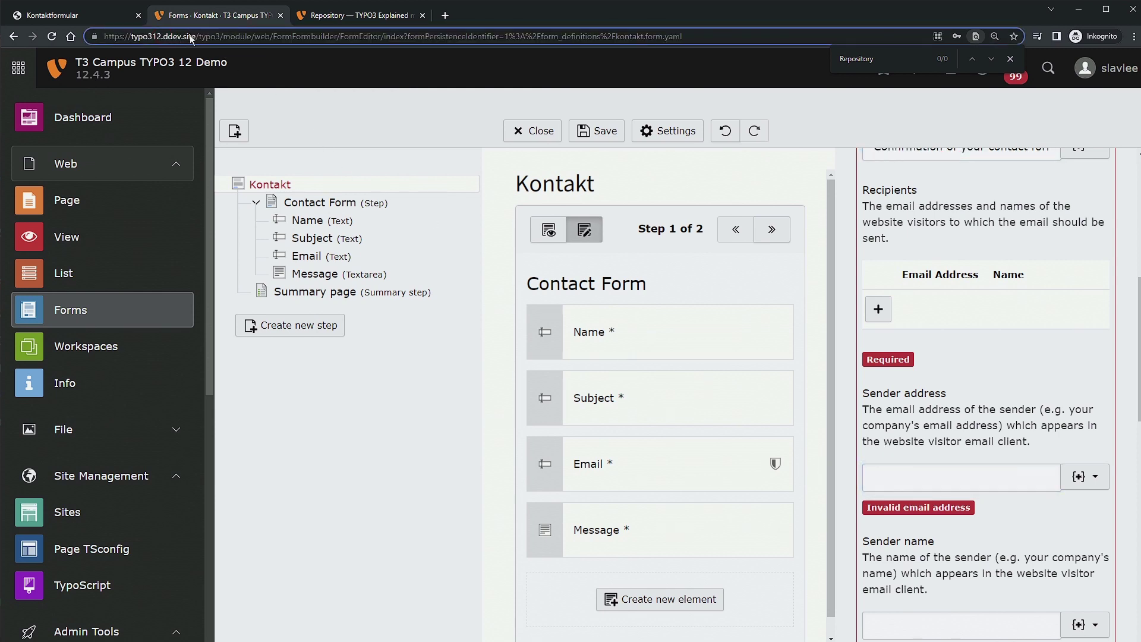
pyautogui.moveTo(195, 37); pyautogui.dragTo(163, 36)
pyautogui.click(991, 481)
pyautogui.write('suppp')
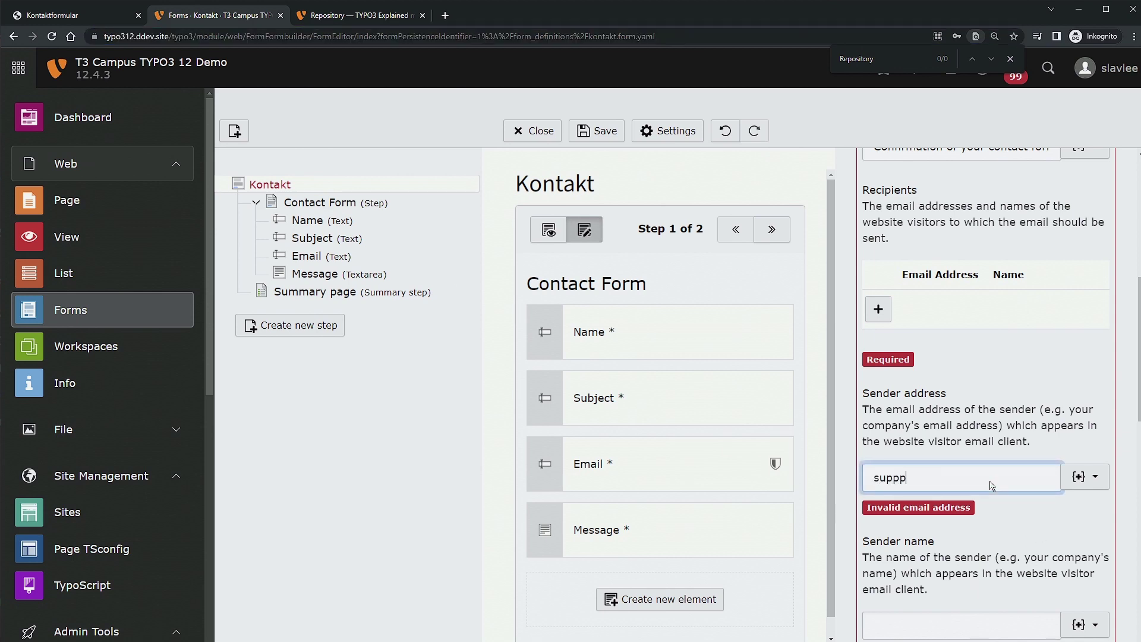
pyautogui.press('BackSpace')
pyautogui.write('ort@ddev.site')
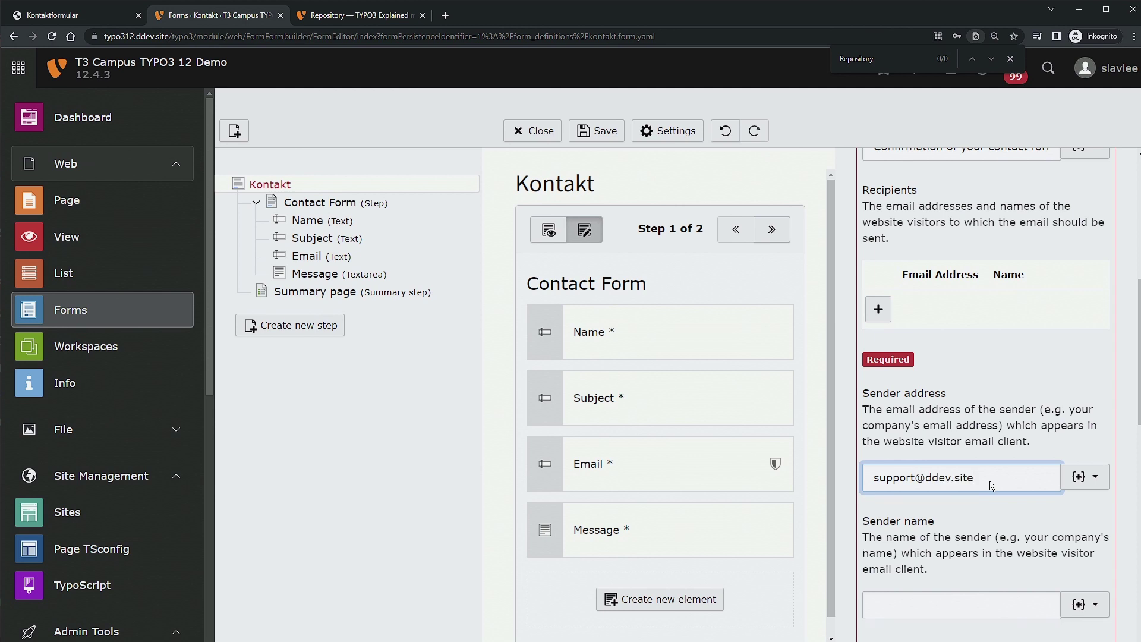
# Set the confirmation email's sender name to 'T3 Campus TYPO3 12 Demo'.
pyautogui.click(972, 598)
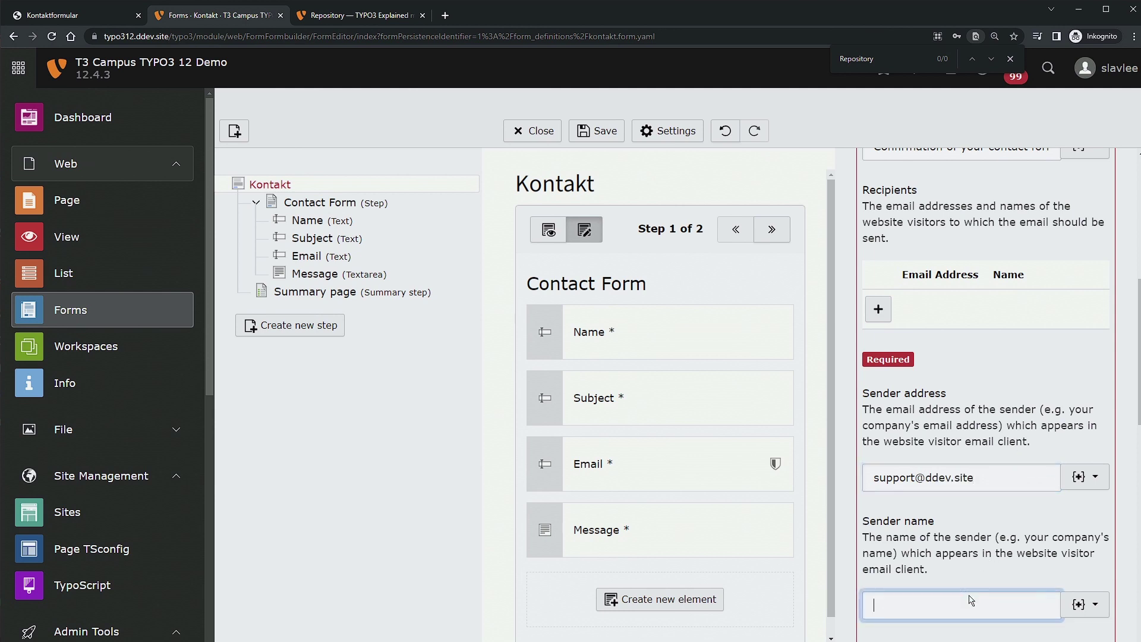
pyautogui.moveTo(224, 67); pyautogui.dragTo(100, 63)
pyautogui.click(981, 613)
pyautogui.write('T3')
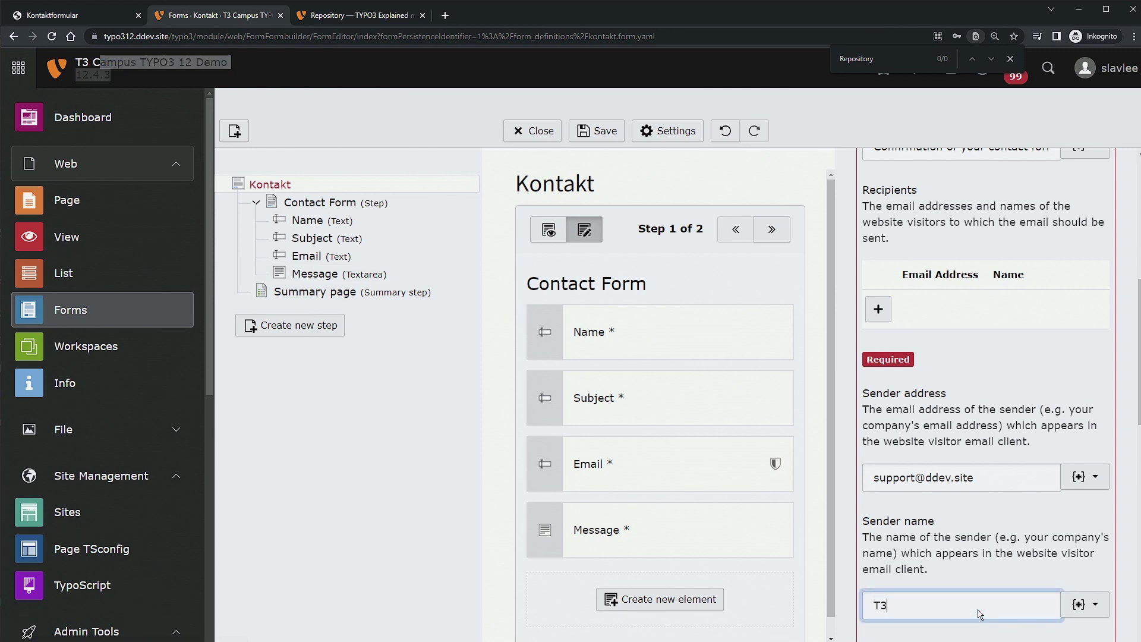
pyautogui.write(' CampuisTYPO3 12 Demo')
pyautogui.scroll(-3, 987, 565)
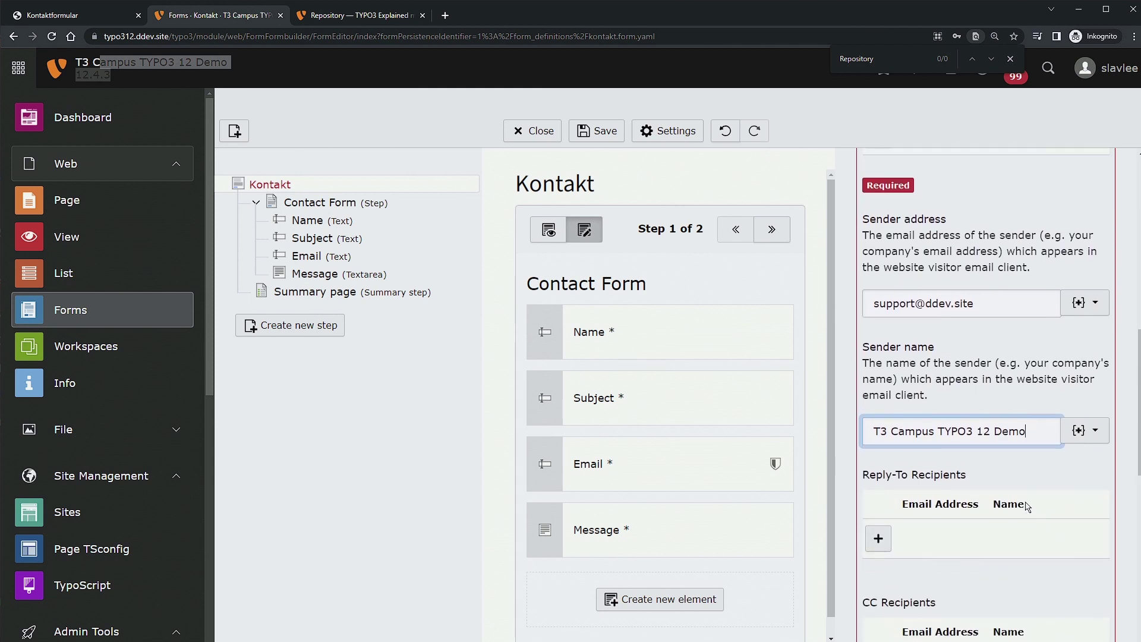
pyautogui.scroll(4, 1011, 505)
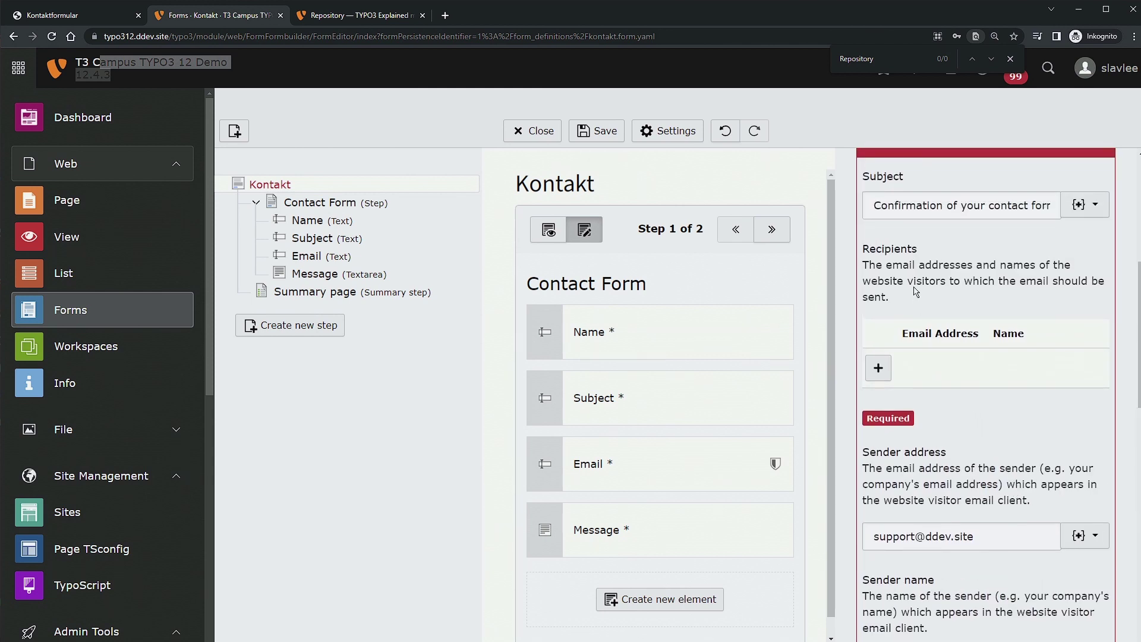
# Add a recipient with email {email} and name {name} to the confirmation email.
pyautogui.click(878, 368)
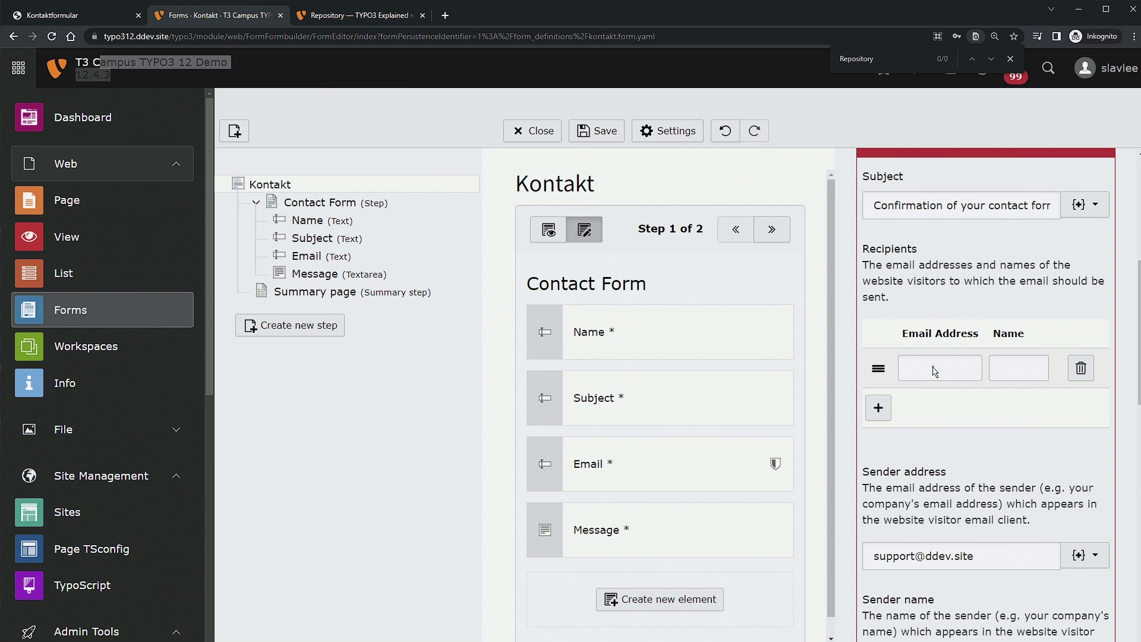
pyautogui.click(933, 370)
pyautogui.click(612, 475)
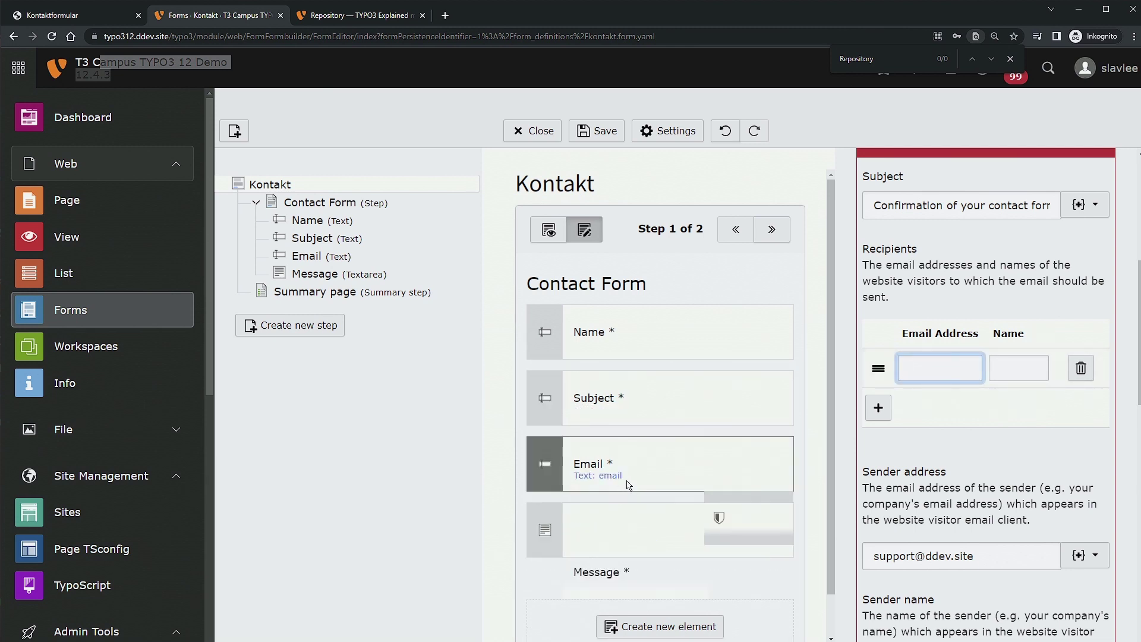
pyautogui.write('{email')
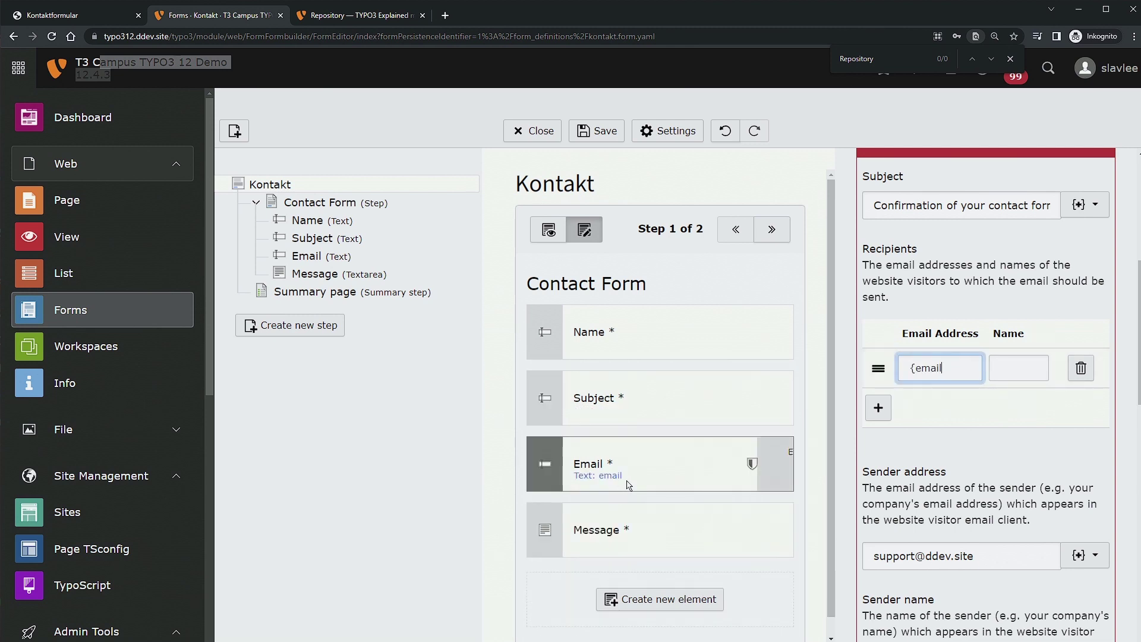
pyautogui.press('Tab')
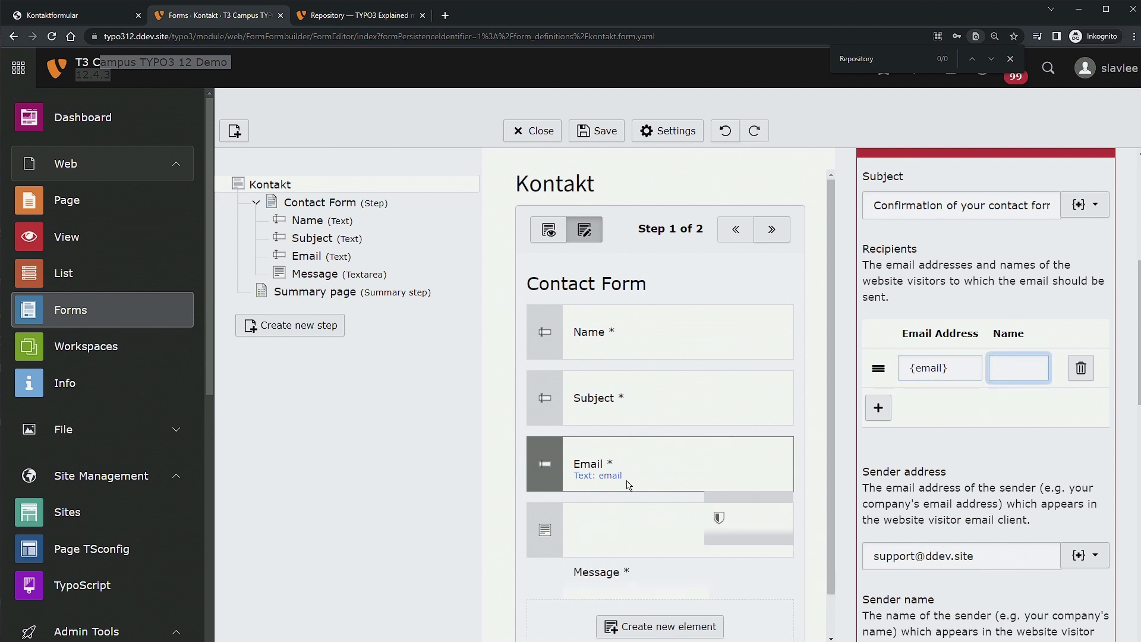
pyautogui.write('{name}')
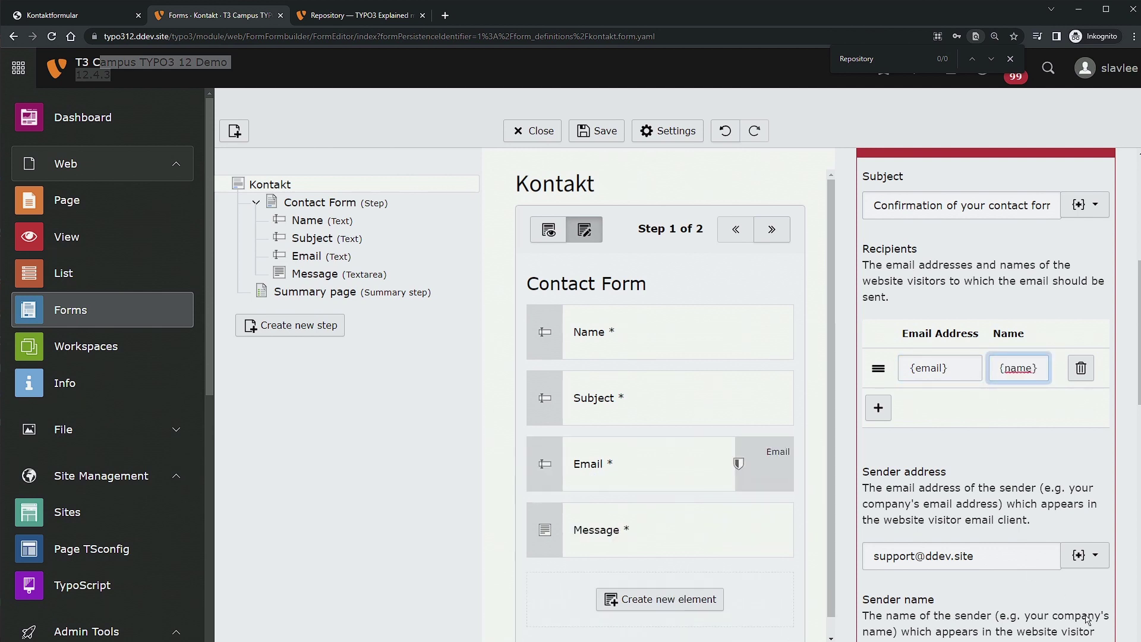
pyautogui.click(1085, 555)
pyautogui.click(925, 445)
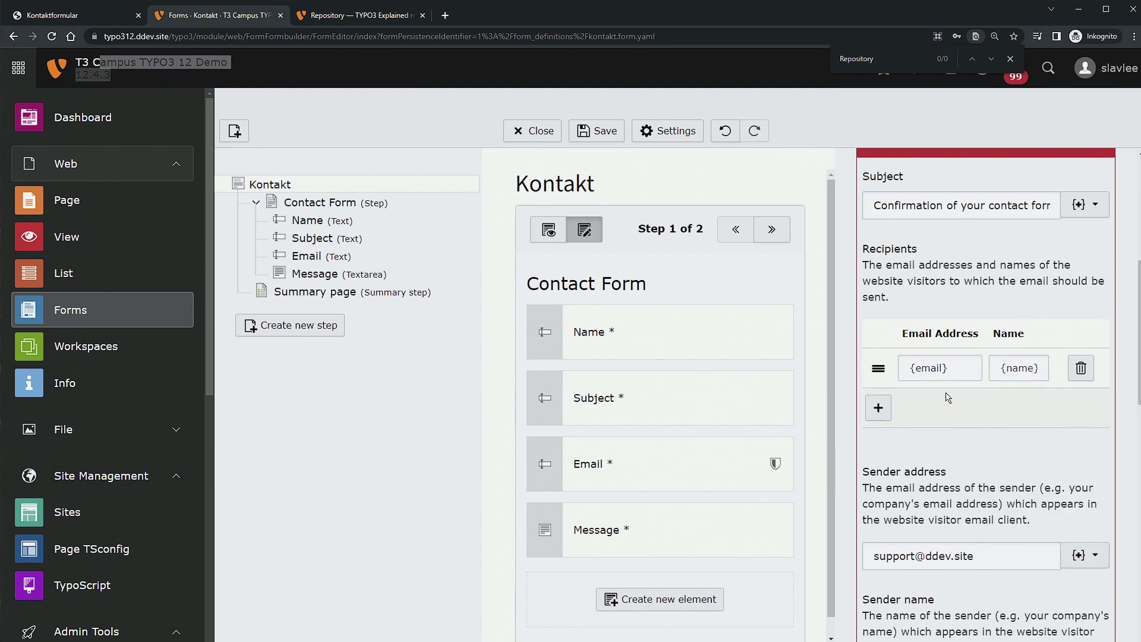
# Turn off Attach uploads for the sender email and save the Kontakt form.
pyautogui.scroll(-10, 1015, 406)
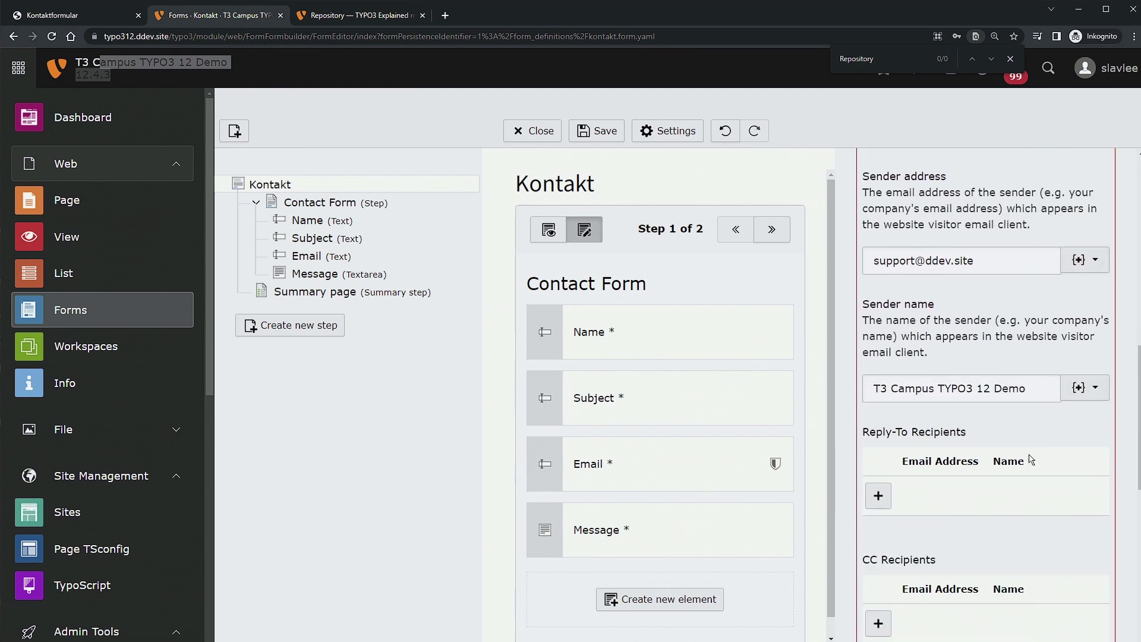
pyautogui.scroll(-4, 1005, 410)
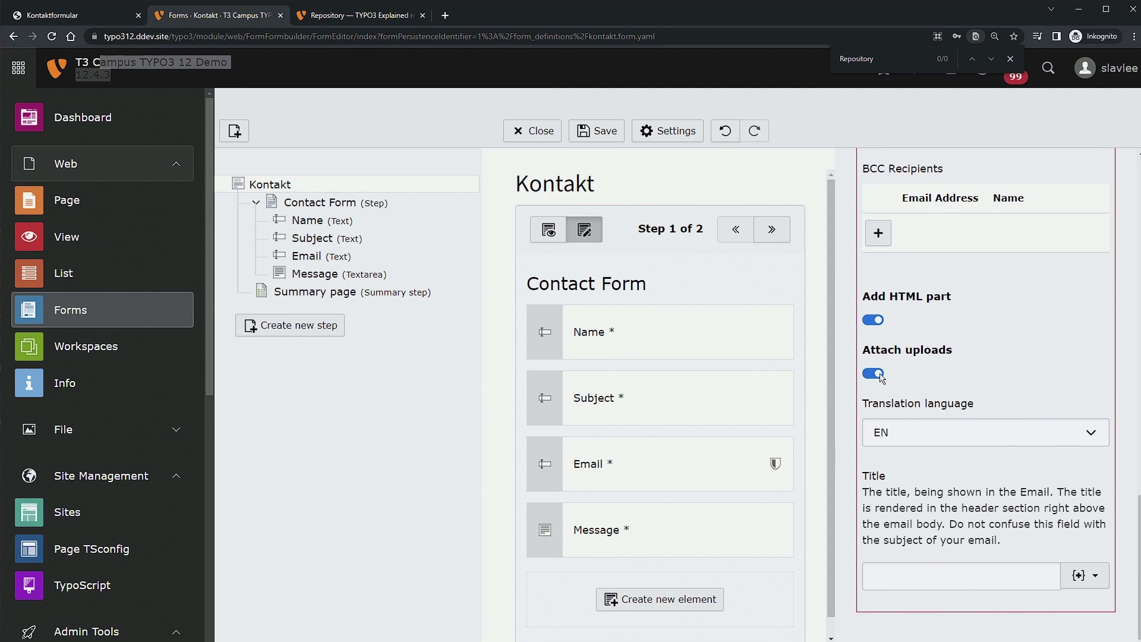
pyautogui.click(940, 355)
pyautogui.click(602, 143)
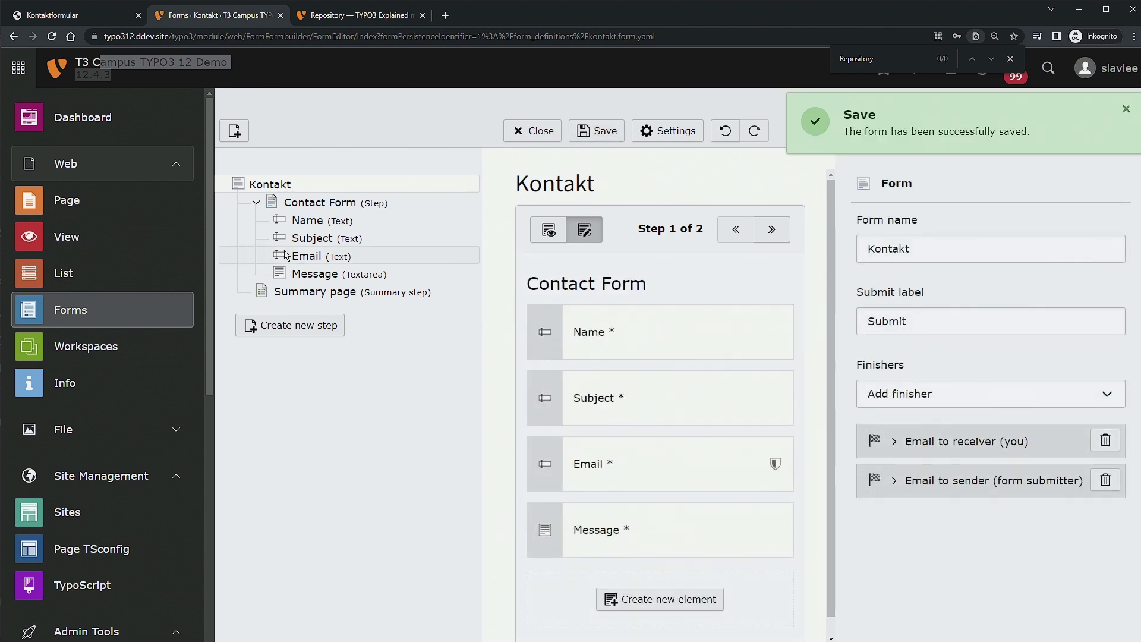
# Open the Kontaktformular page's Contact Form element and review its overridden email finisher settings.
pyautogui.click(109, 209)
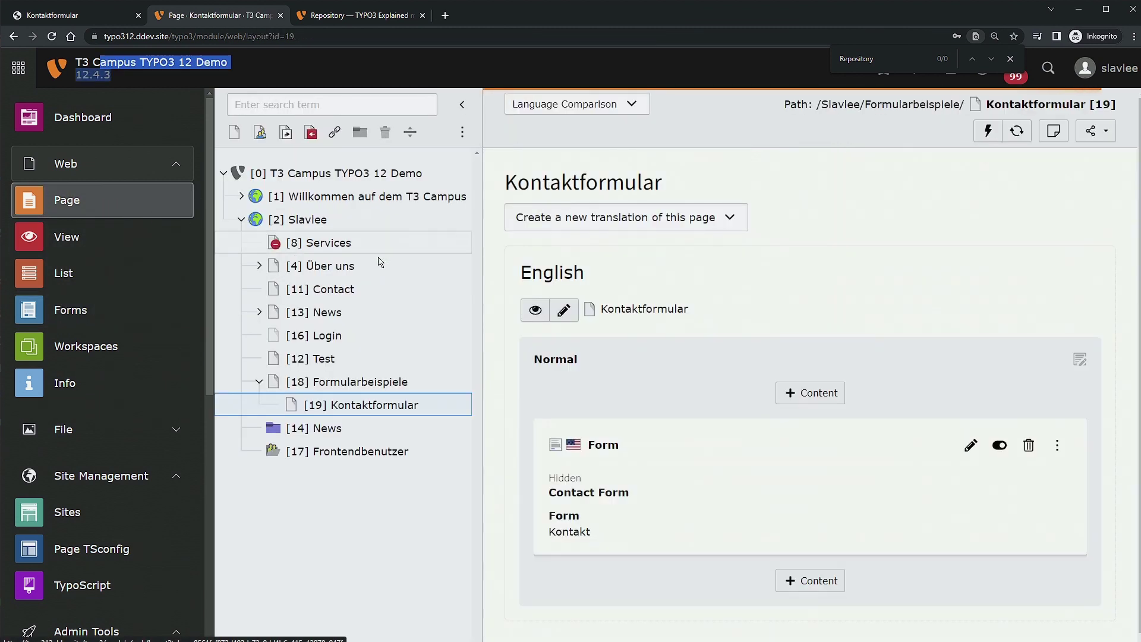
pyautogui.click(971, 445)
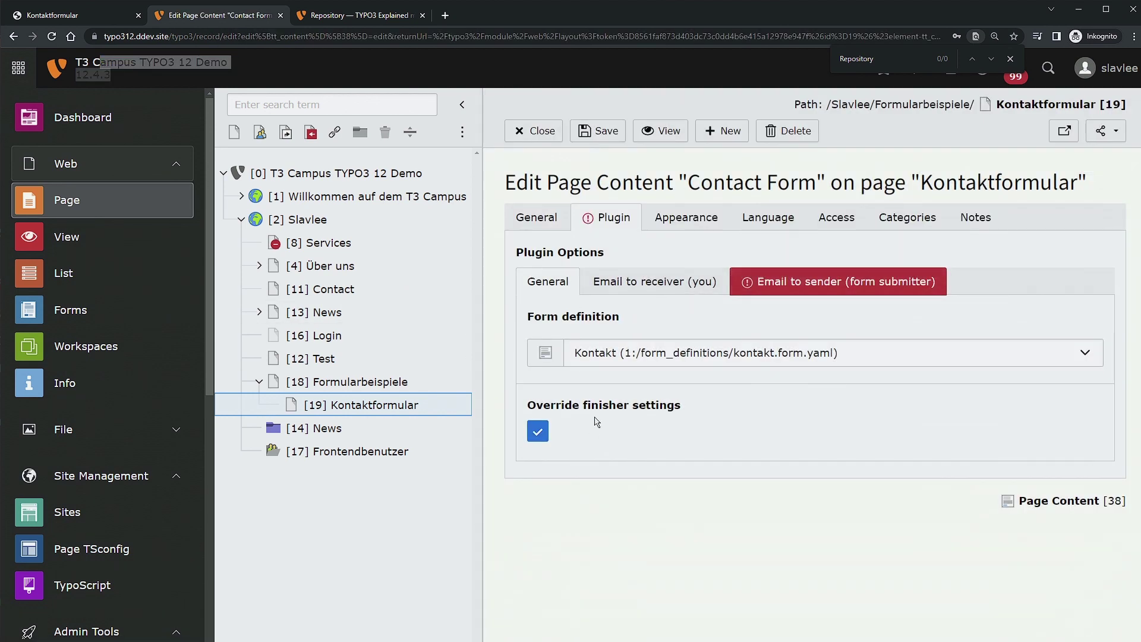
pyautogui.click(804, 280)
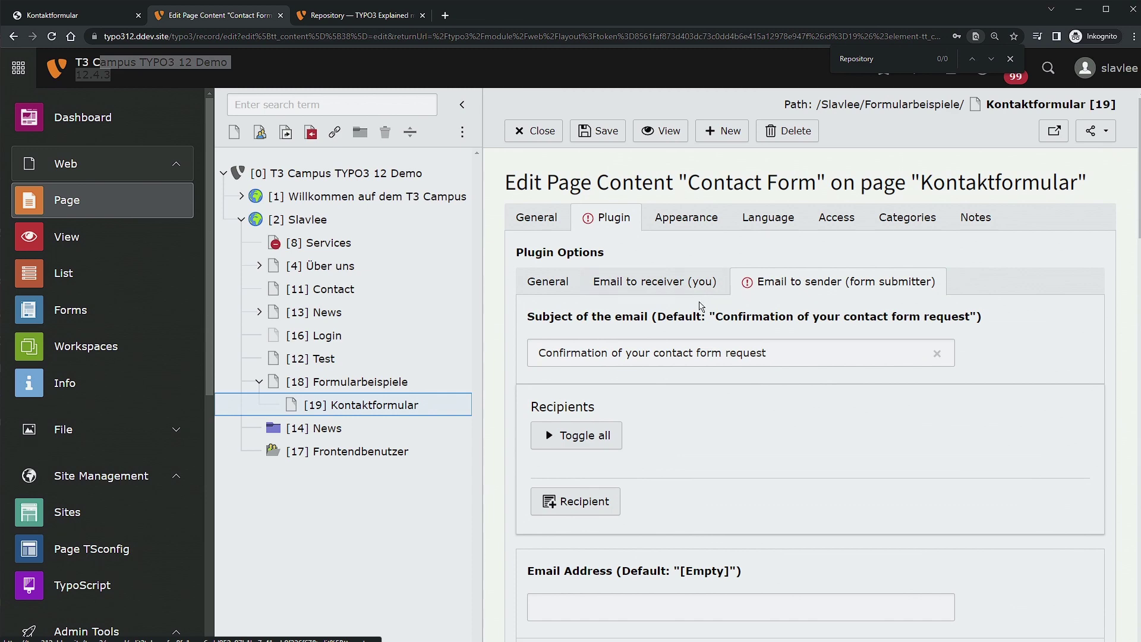
pyautogui.click(652, 288)
pyautogui.click(547, 283)
# Uncheck Override finisher settings, confirm the reload, save the element, and go to Forms.
pyautogui.click(538, 433)
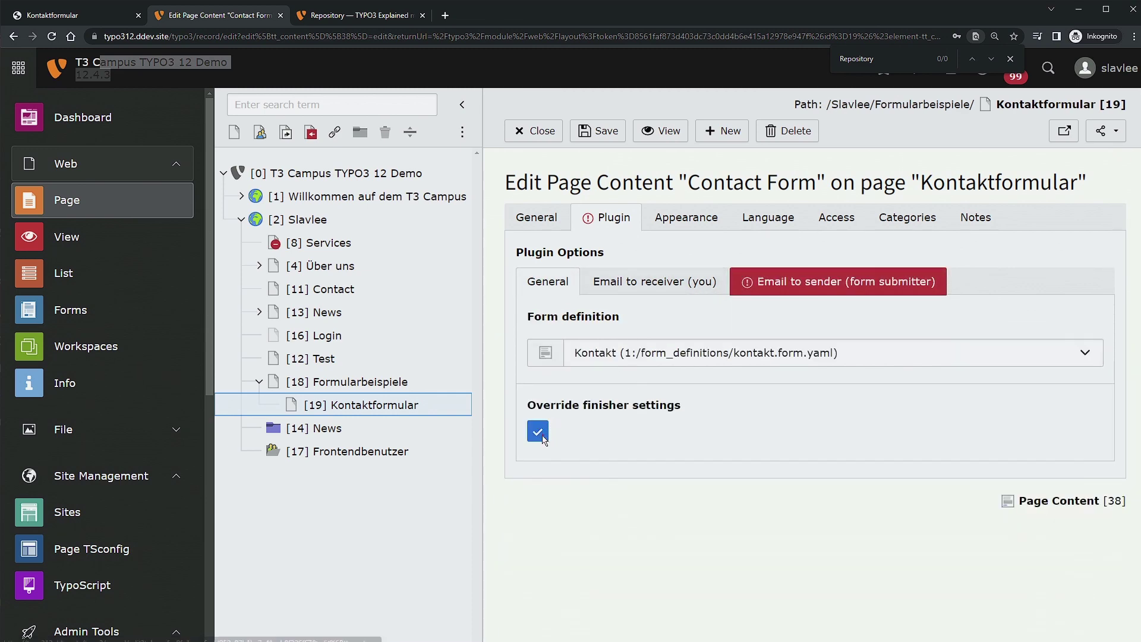
pyautogui.click(804, 396)
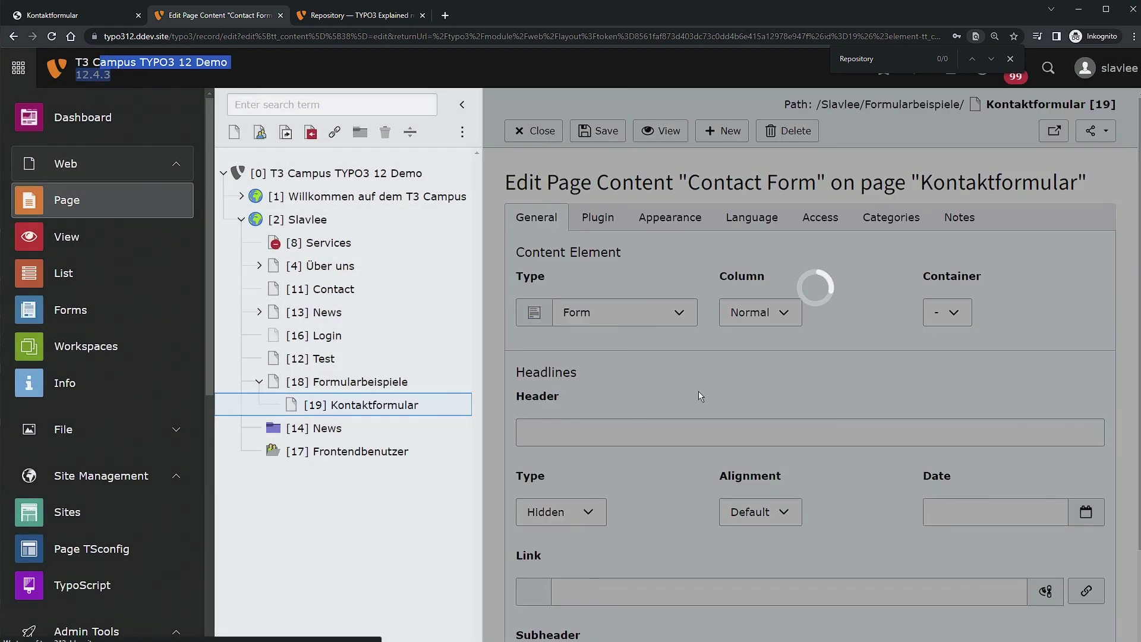
pyautogui.click(597, 129)
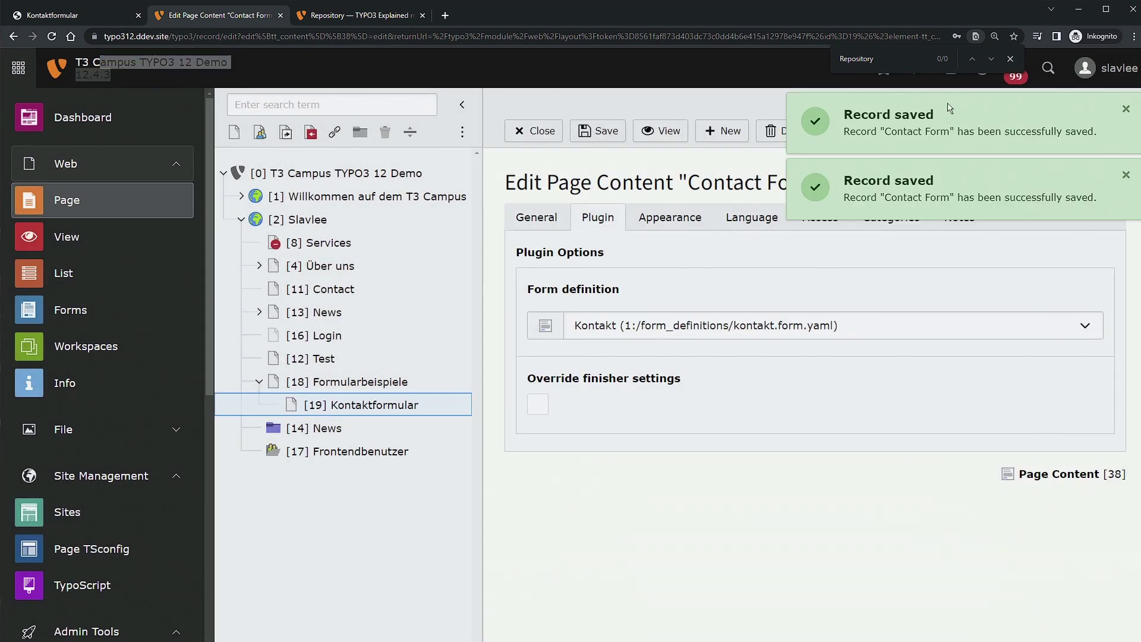
pyautogui.click(138, 315)
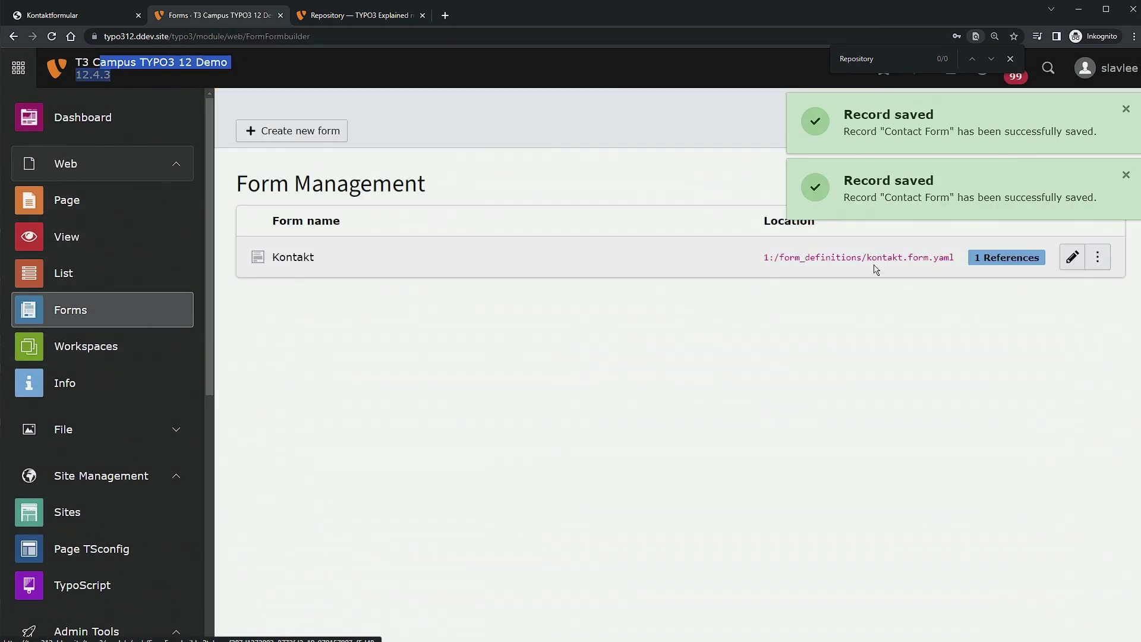
pyautogui.click(1072, 257)
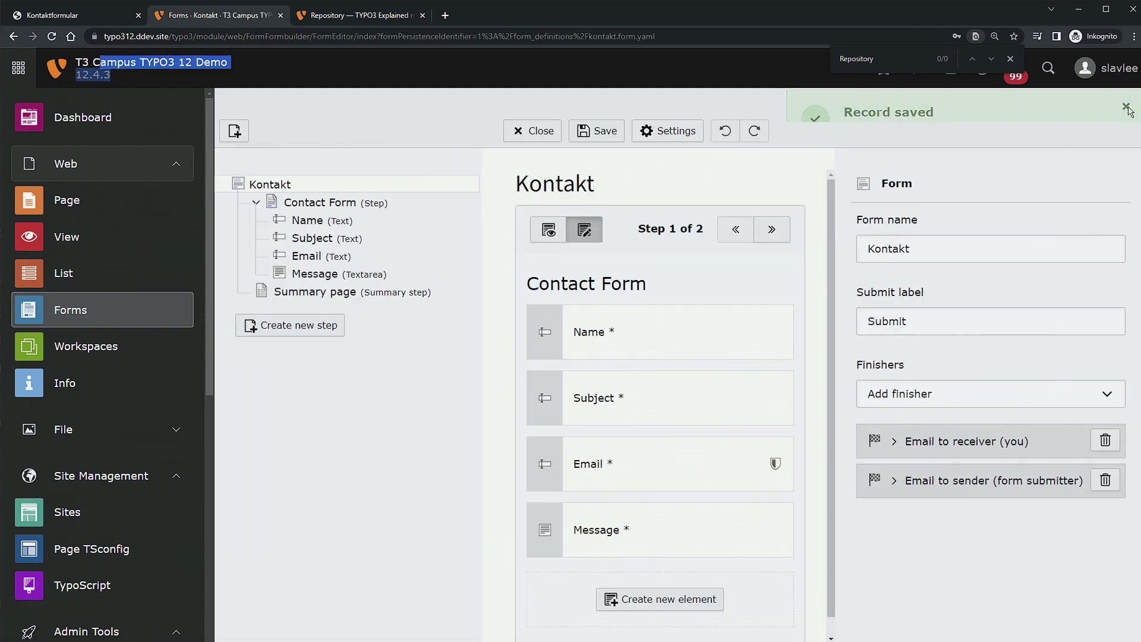
pyautogui.click(897, 444)
pyautogui.scroll(-5, 971, 456)
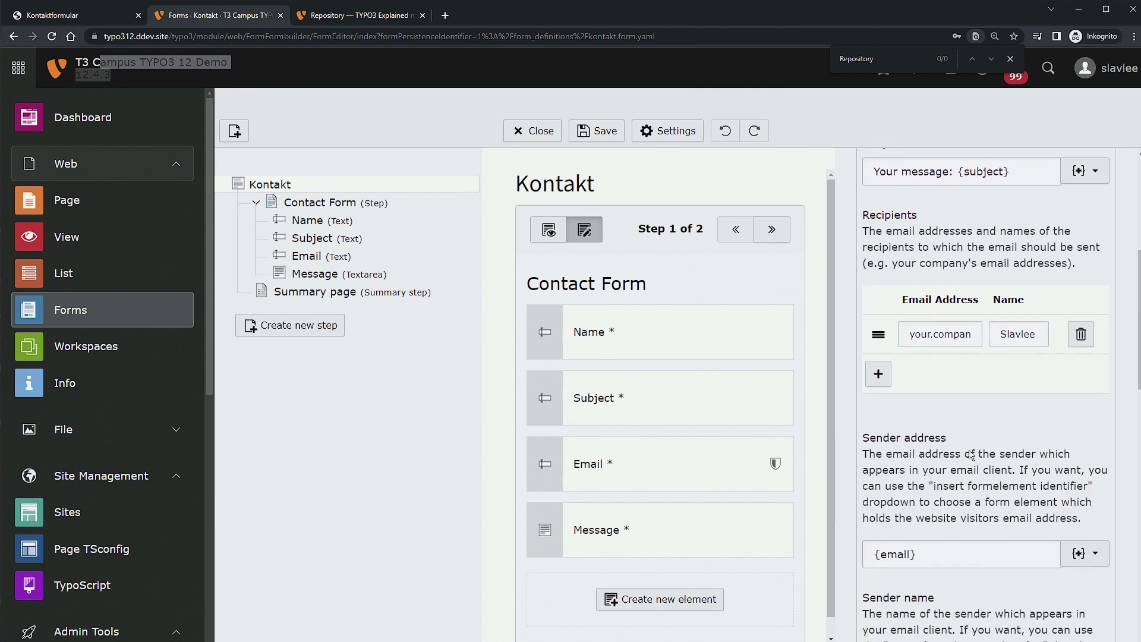
pyautogui.scroll(-3, 970, 455)
pyautogui.moveTo(937, 415); pyautogui.dragTo(812, 416)
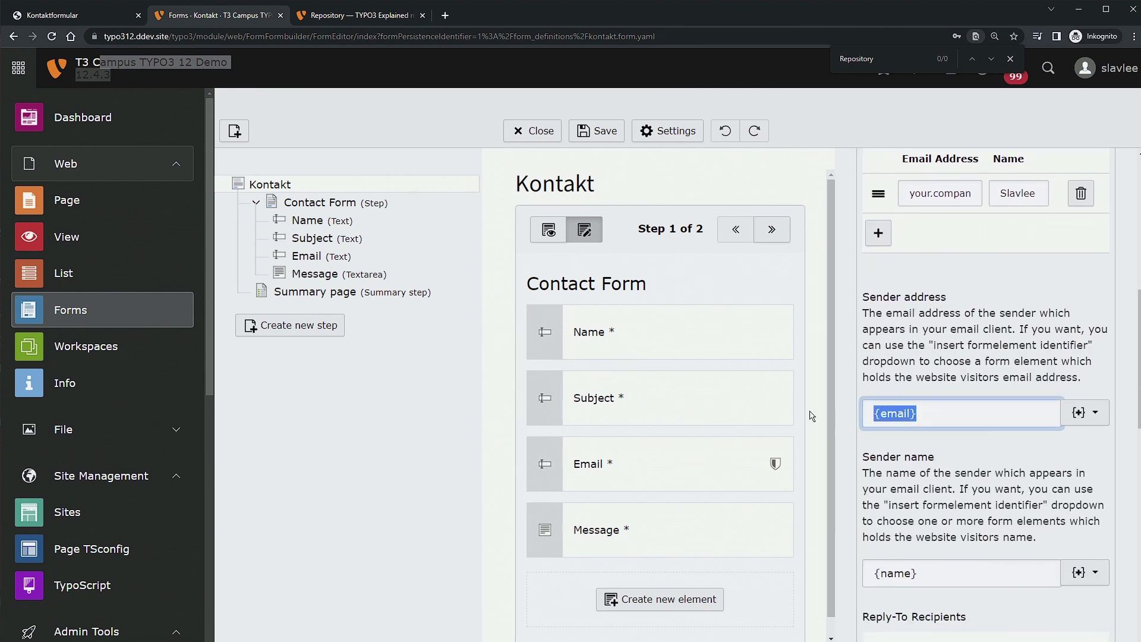
pyautogui.write('support@ddev.site')
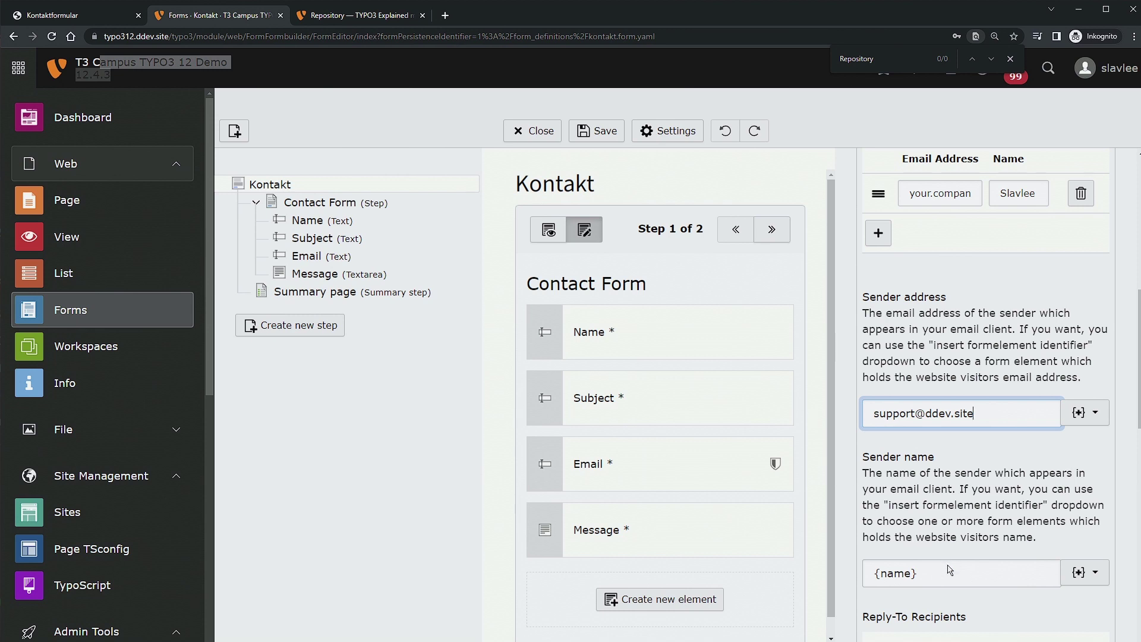
# Set the receiver email's sender name to 'T3 Campus Demo', save, and return to the frontend page.
pyautogui.moveTo(950, 569); pyautogui.dragTo(779, 569)
pyautogui.write('T3 Campus ')
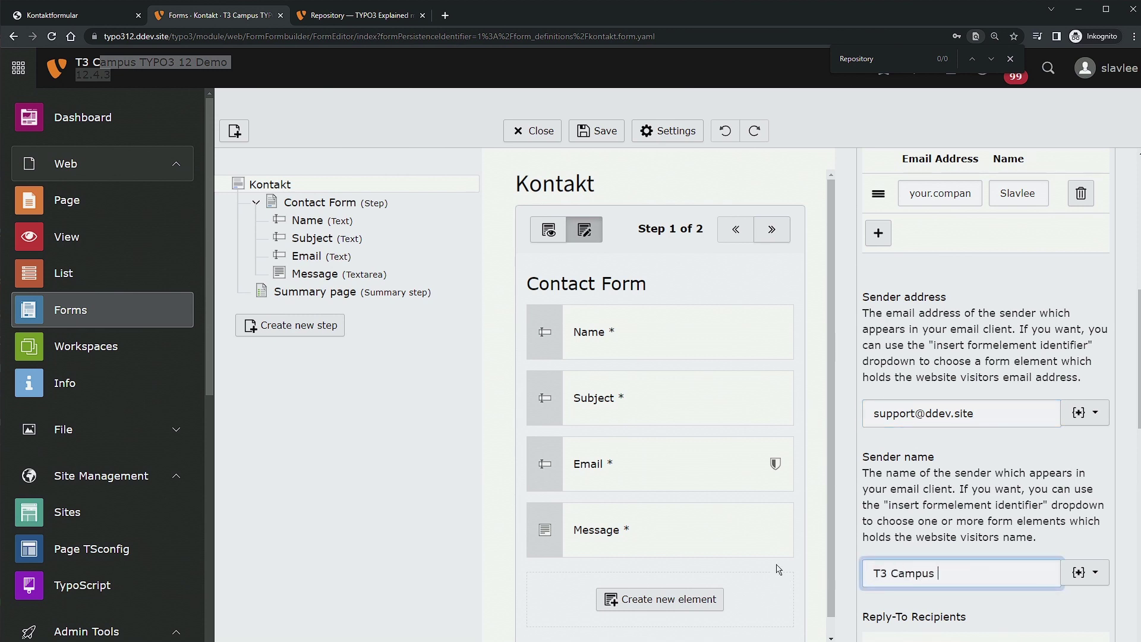
pyautogui.write('Demo')
pyautogui.scroll(-10, 936, 567)
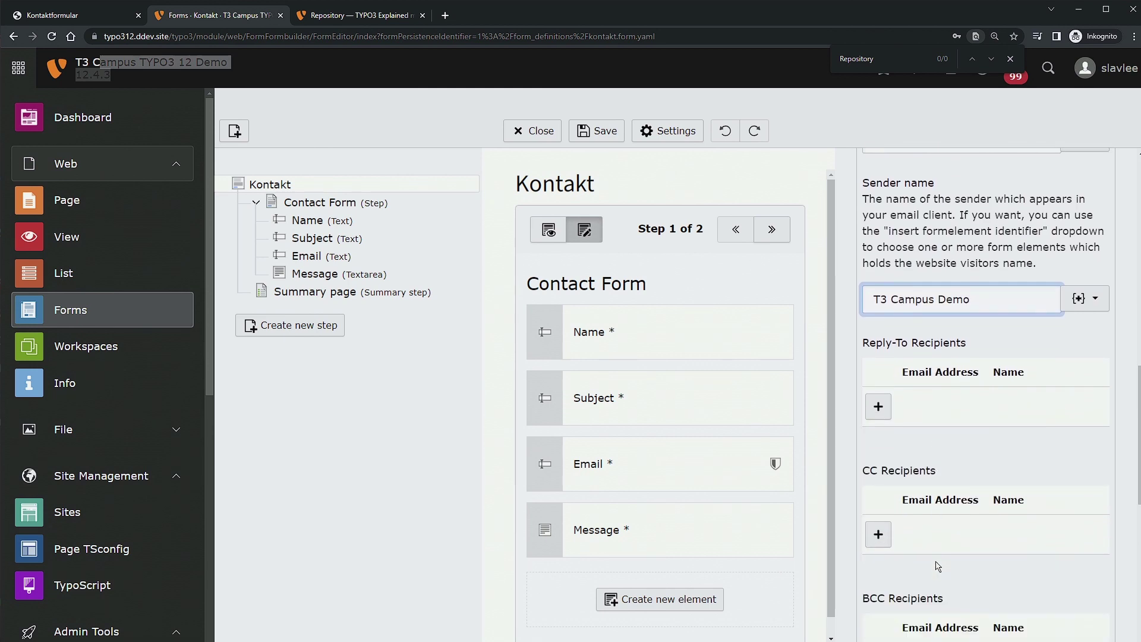
pyautogui.click(599, 131)
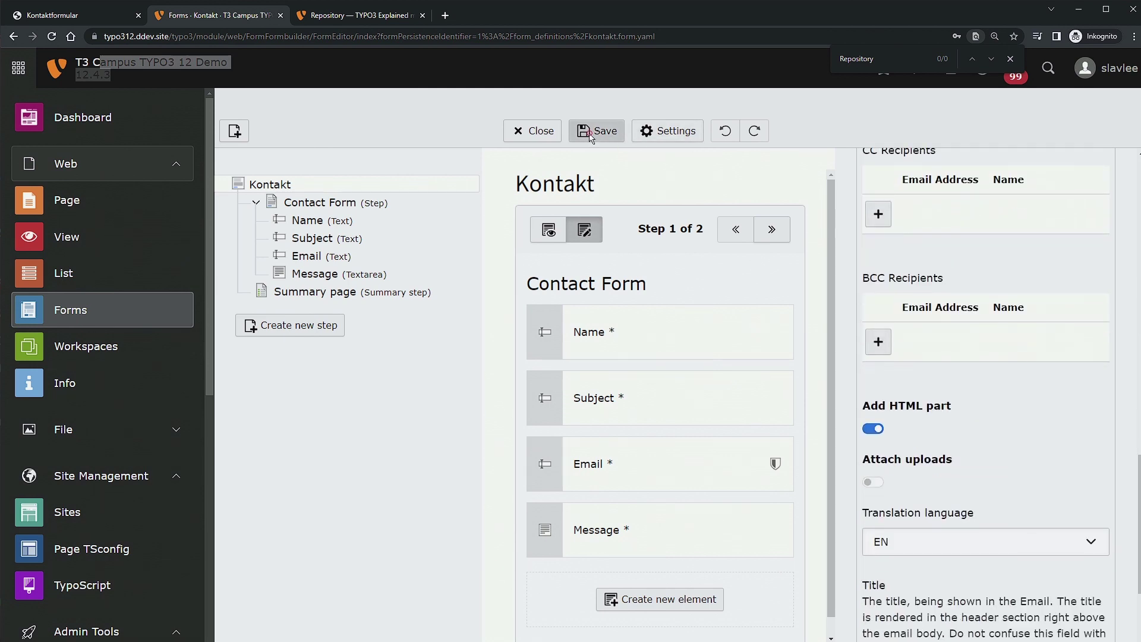
pyautogui.click(67, 16)
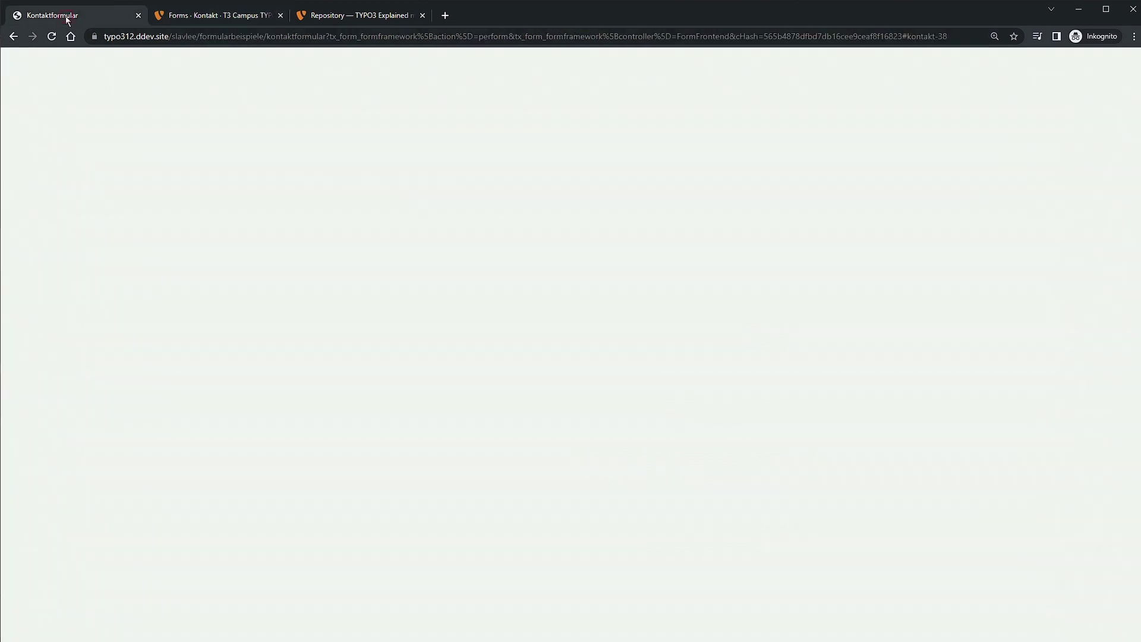
# Resubmit the Kontakt form from the frontend via its summary page.
pyautogui.click(14, 36)
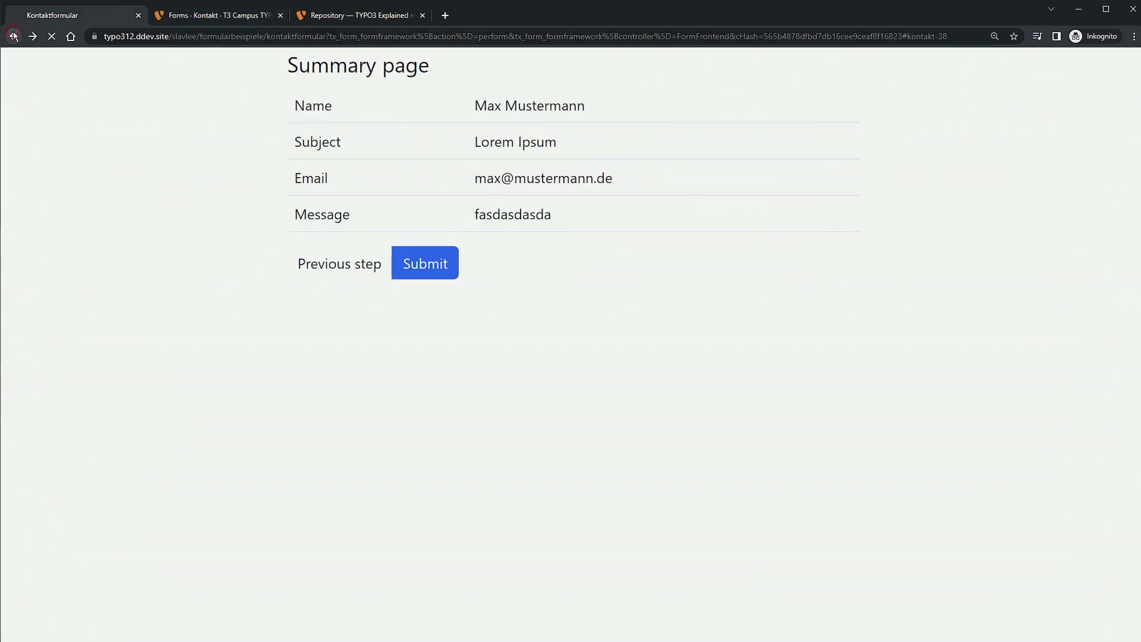
pyautogui.click(315, 378)
pyautogui.click(431, 265)
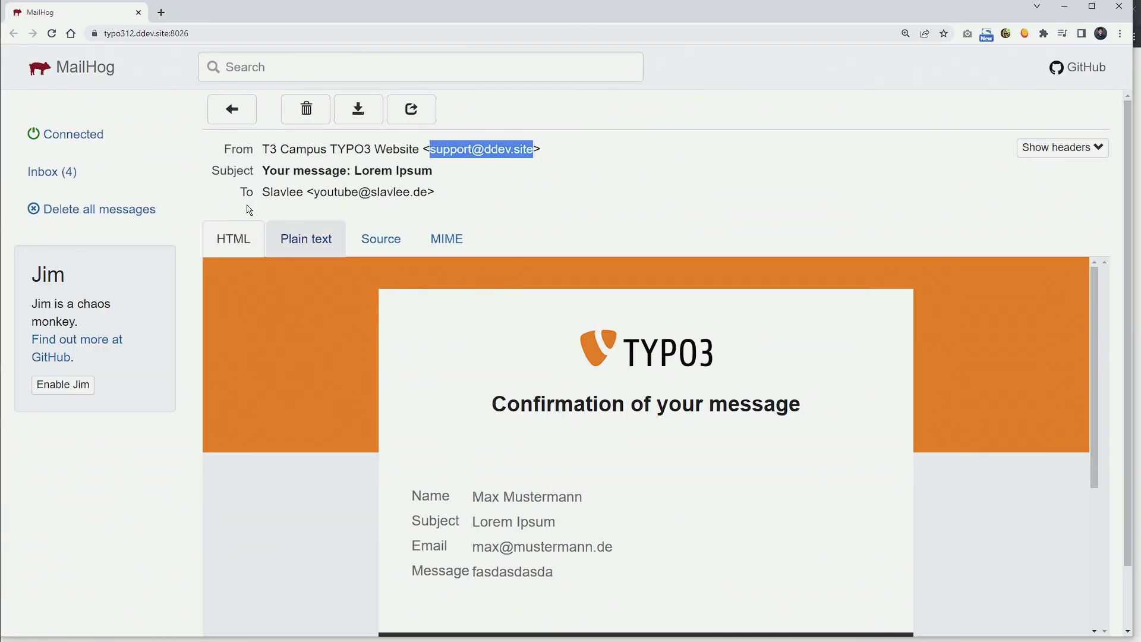
# Check the sender and recipient of the receiver email from T3 Campus Demo in MailHog.
pyautogui.click(233, 112)
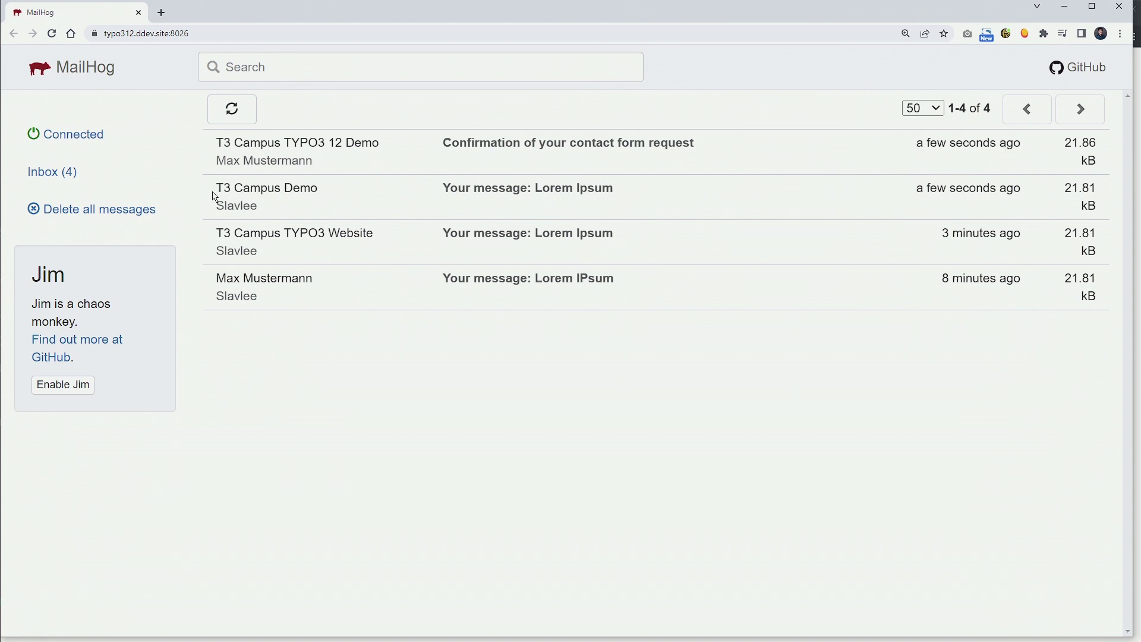
pyautogui.click(502, 193)
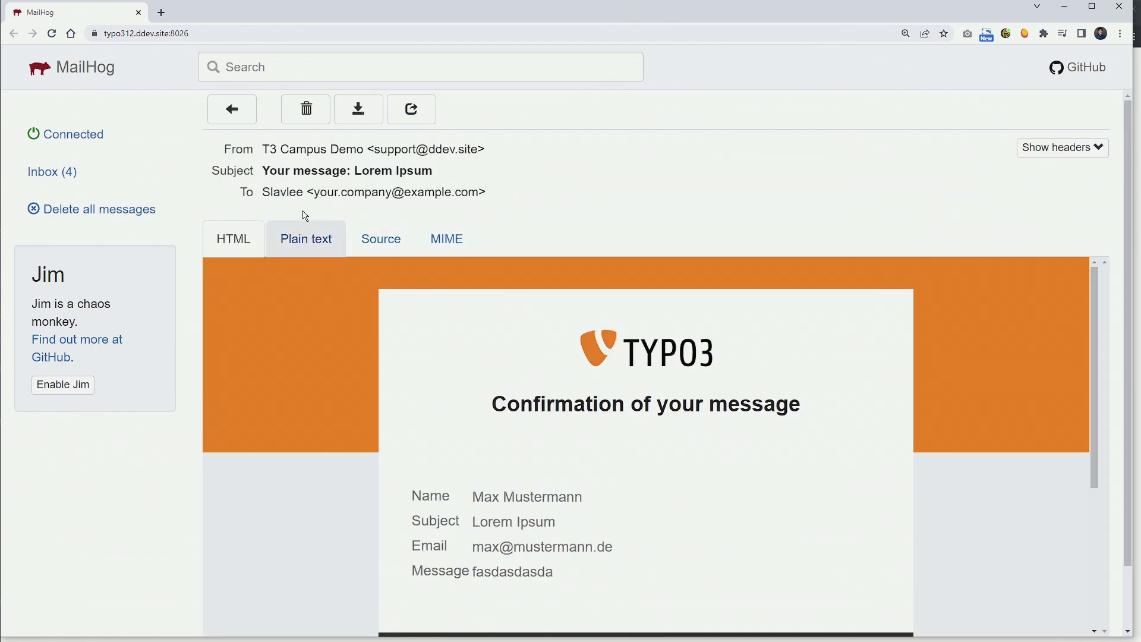
pyautogui.moveTo(262, 149); pyautogui.dragTo(588, 150)
pyautogui.moveTo(270, 194); pyautogui.dragTo(627, 198)
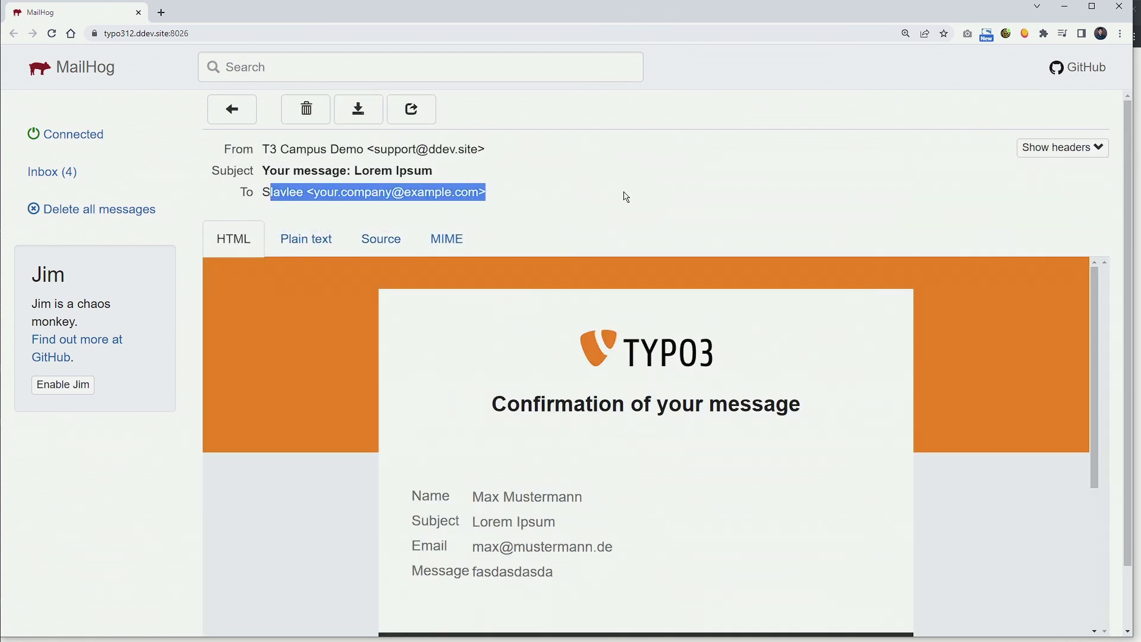
pyautogui.click(240, 114)
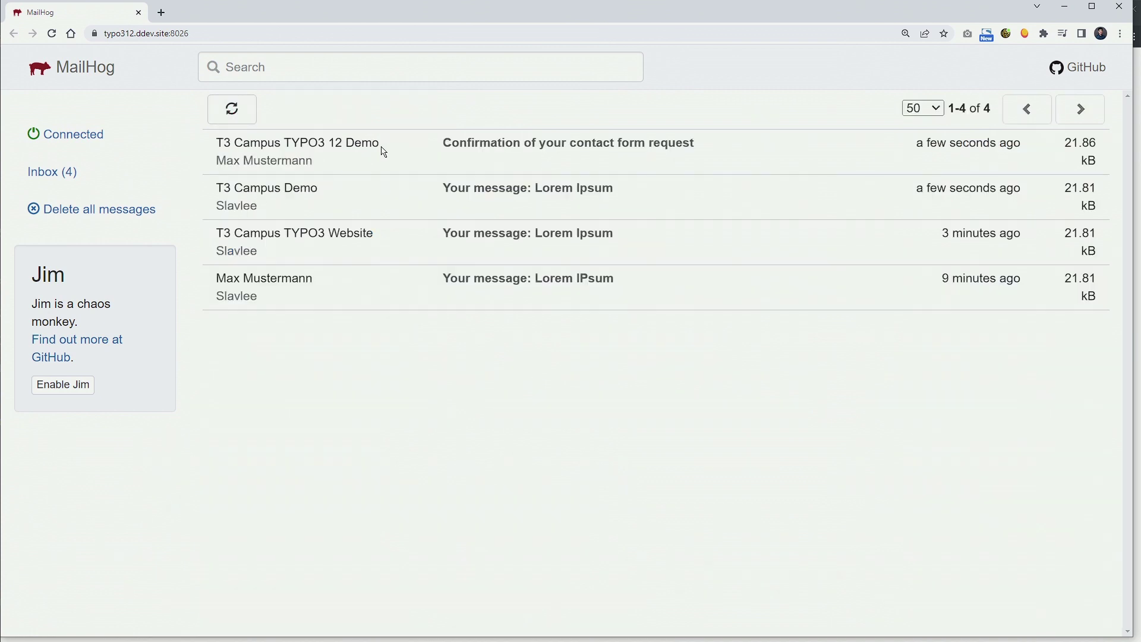
# Check the confirmation email's sender, recipient and heading, then return to the four-message inbox.
pyautogui.click(384, 152)
pyautogui.moveTo(266, 155); pyautogui.dragTo(595, 152)
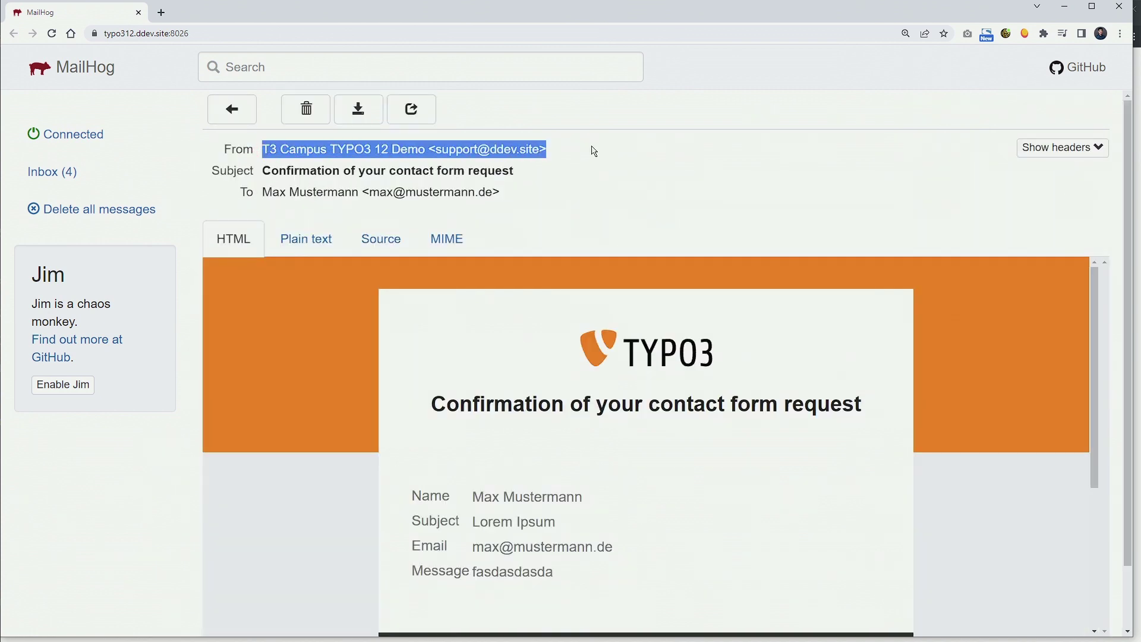
pyautogui.moveTo(256, 194); pyautogui.dragTo(586, 191)
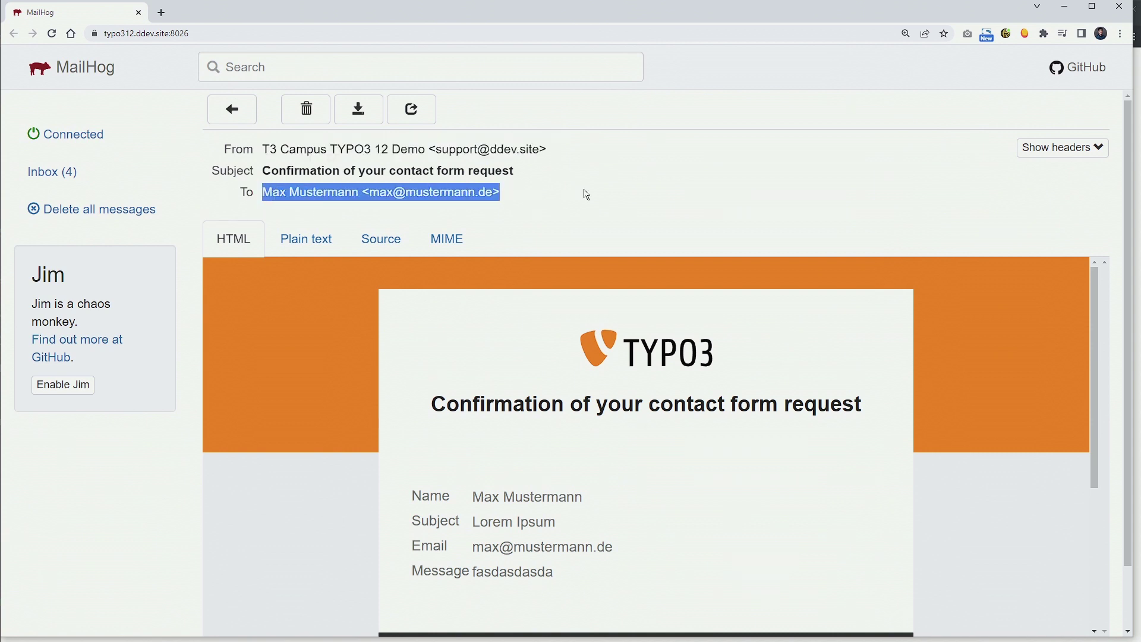
pyautogui.moveTo(430, 405); pyautogui.dragTo(931, 395)
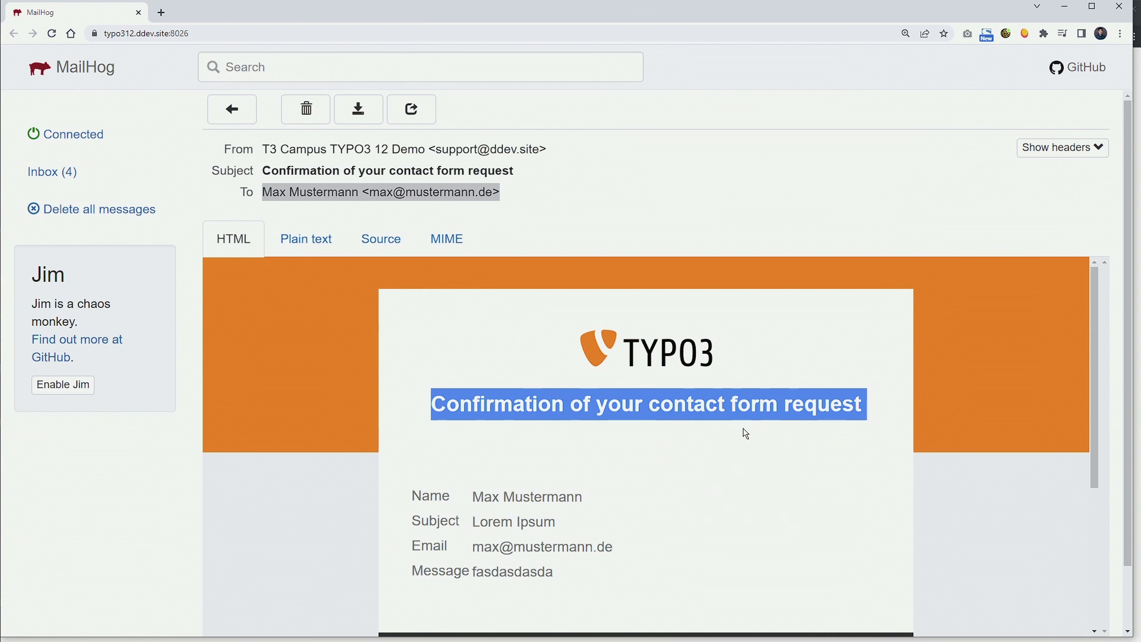
pyautogui.scroll(-2, 588, 539)
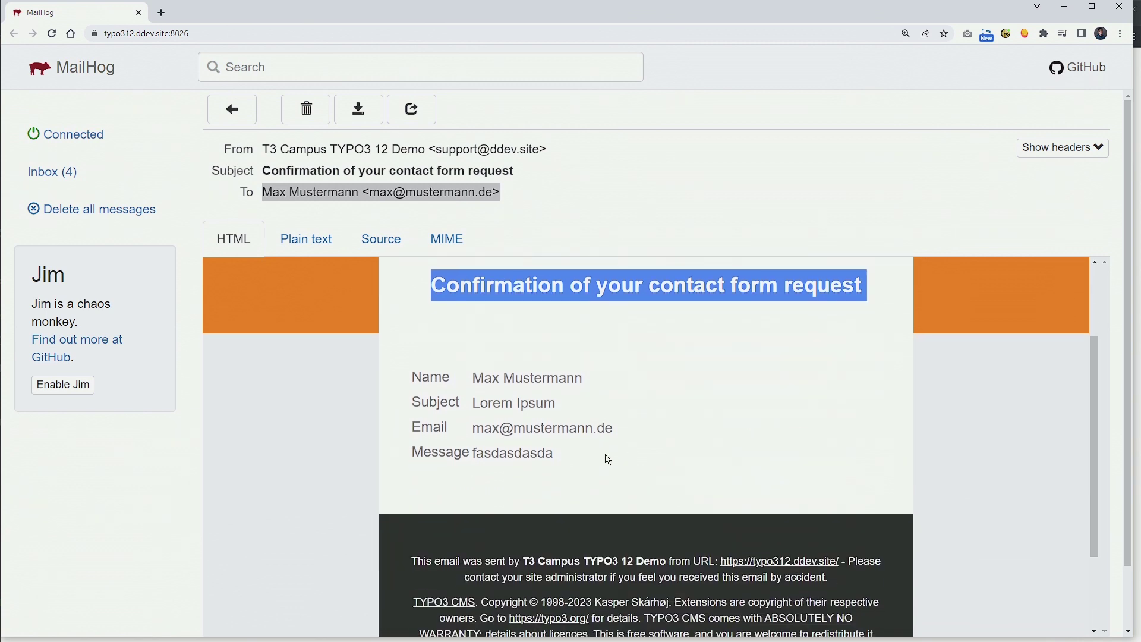
pyautogui.click(234, 107)
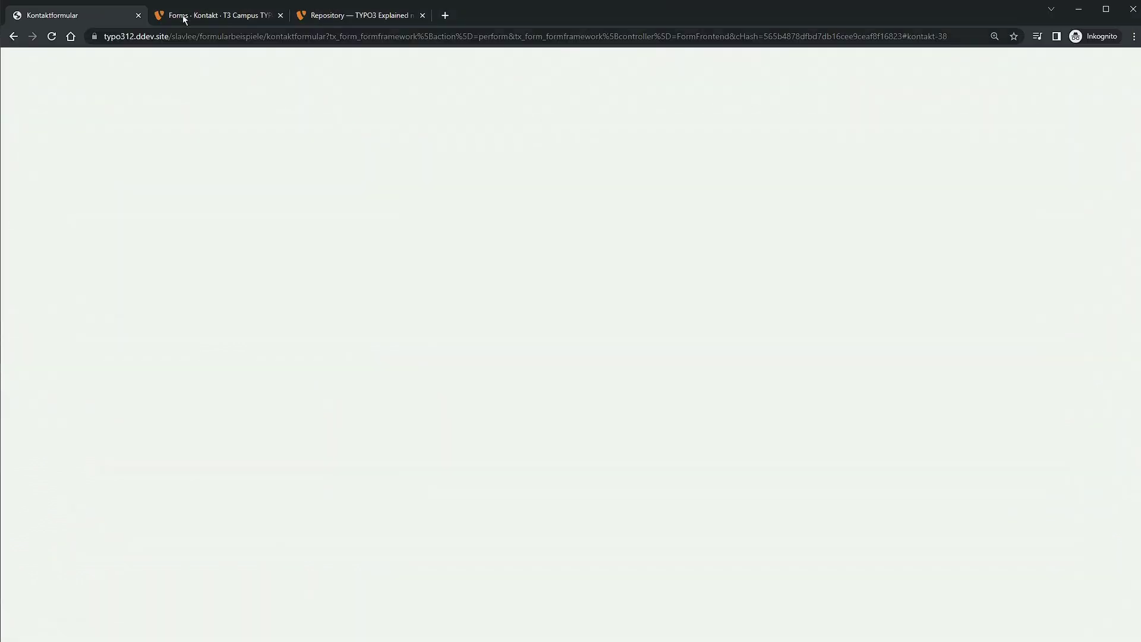
# Review the Kontakt form's email finisher titles and Email to receiver (you) settings.
pyautogui.click(190, 16)
pyautogui.click(190, 16)
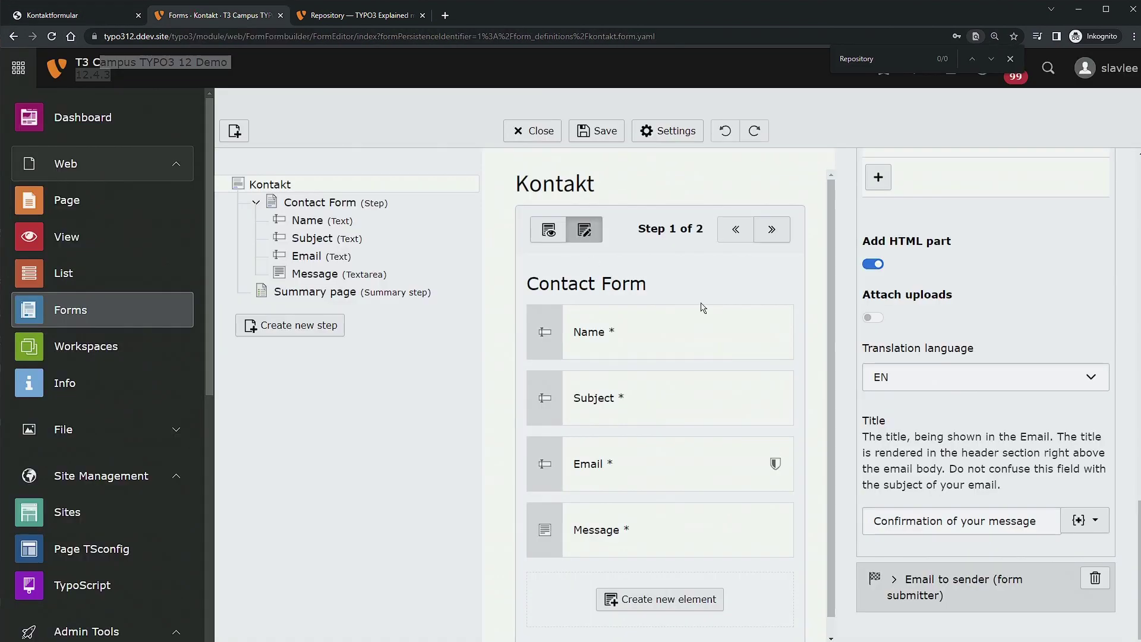
pyautogui.moveTo(875, 527); pyautogui.dragTo(1031, 522)
pyautogui.click(1005, 462)
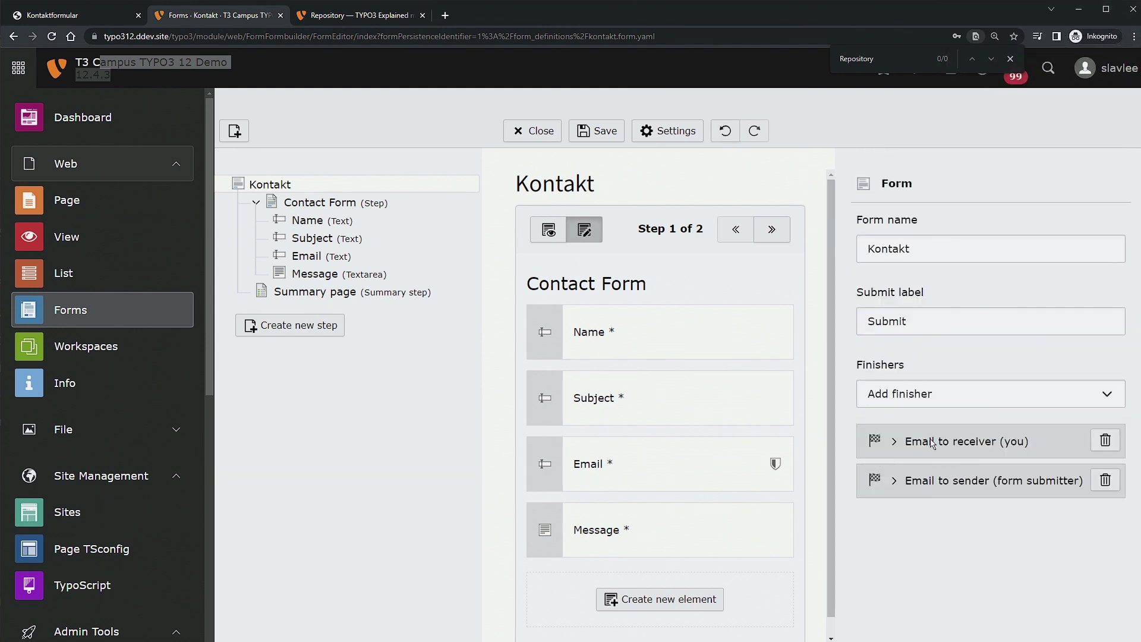
pyautogui.click(907, 449)
pyautogui.scroll(-10, 877, 518)
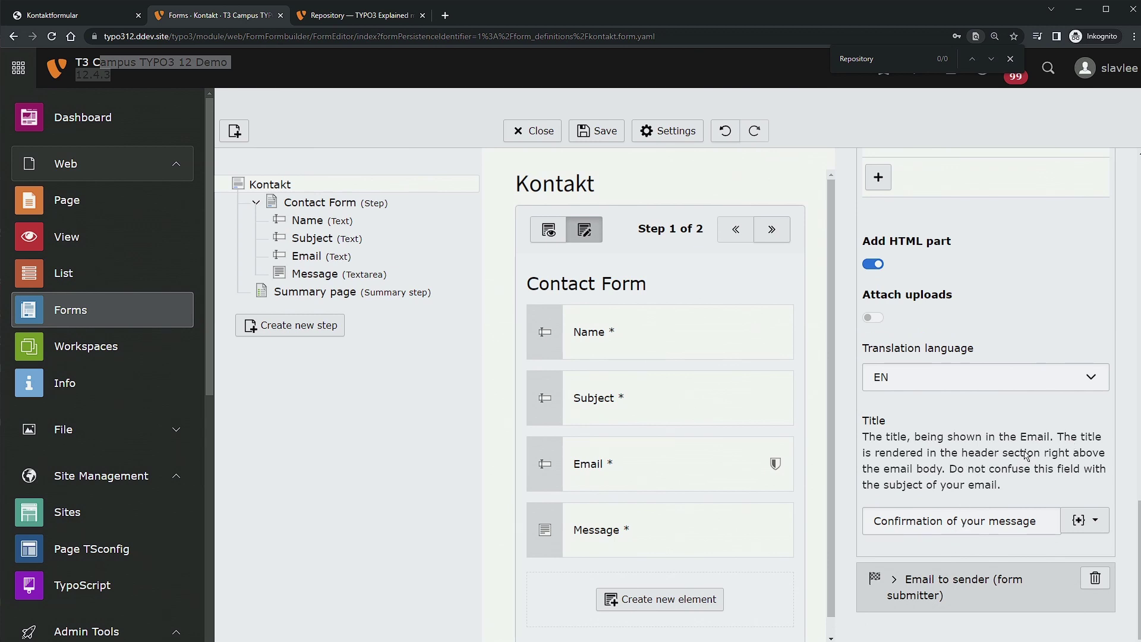
pyautogui.scroll(7, 999, 462)
pyautogui.scroll(-7, 951, 464)
pyautogui.scroll(10, 899, 416)
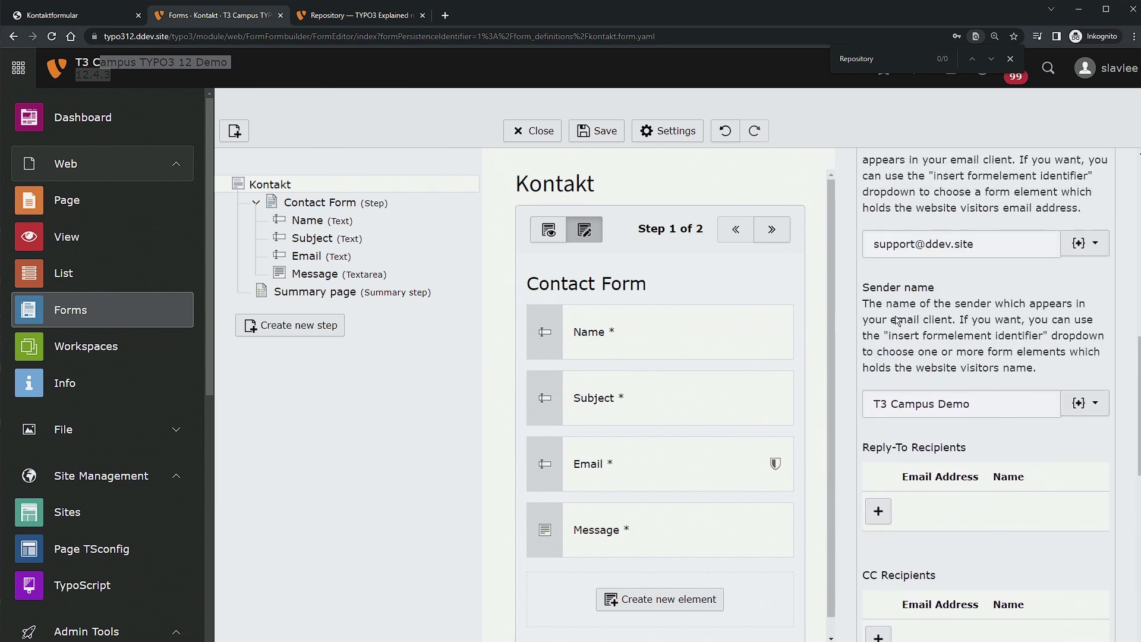
pyautogui.scroll(7, 898, 321)
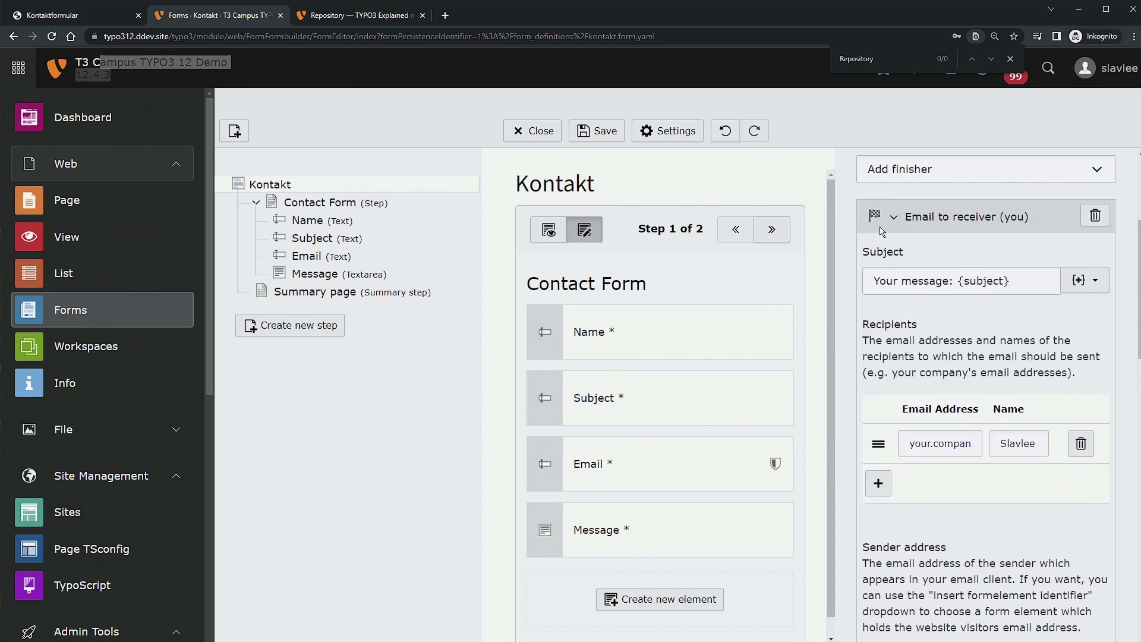
pyautogui.click(893, 216)
# Add a Confirmation message finisher with the text 'Thank you' and save the form.
pyautogui.click(960, 392)
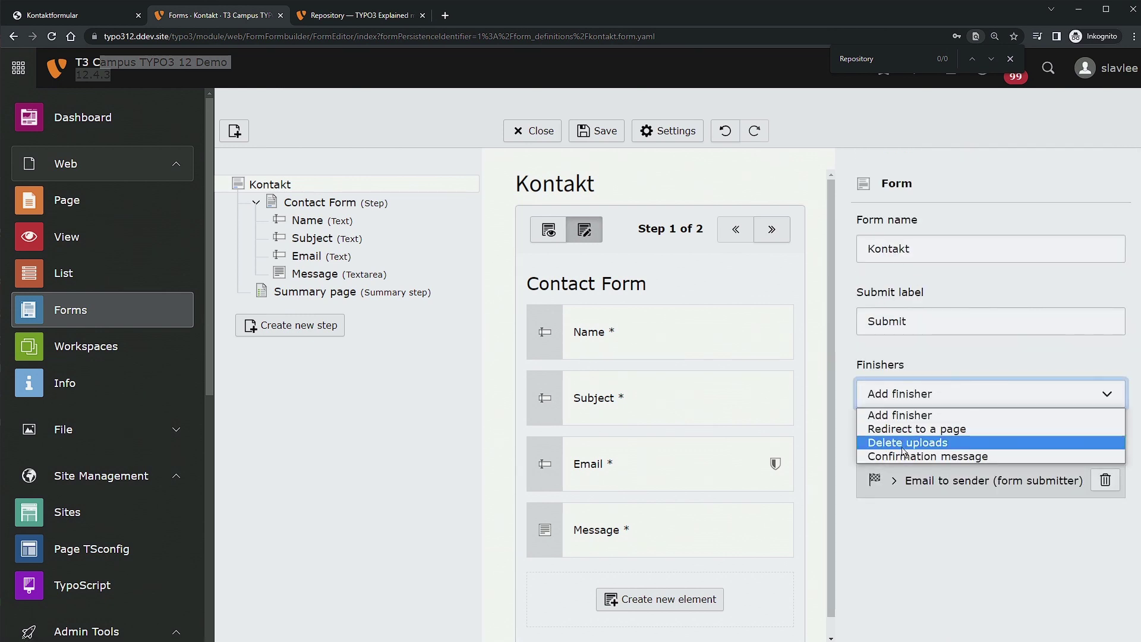
pyautogui.click(942, 455)
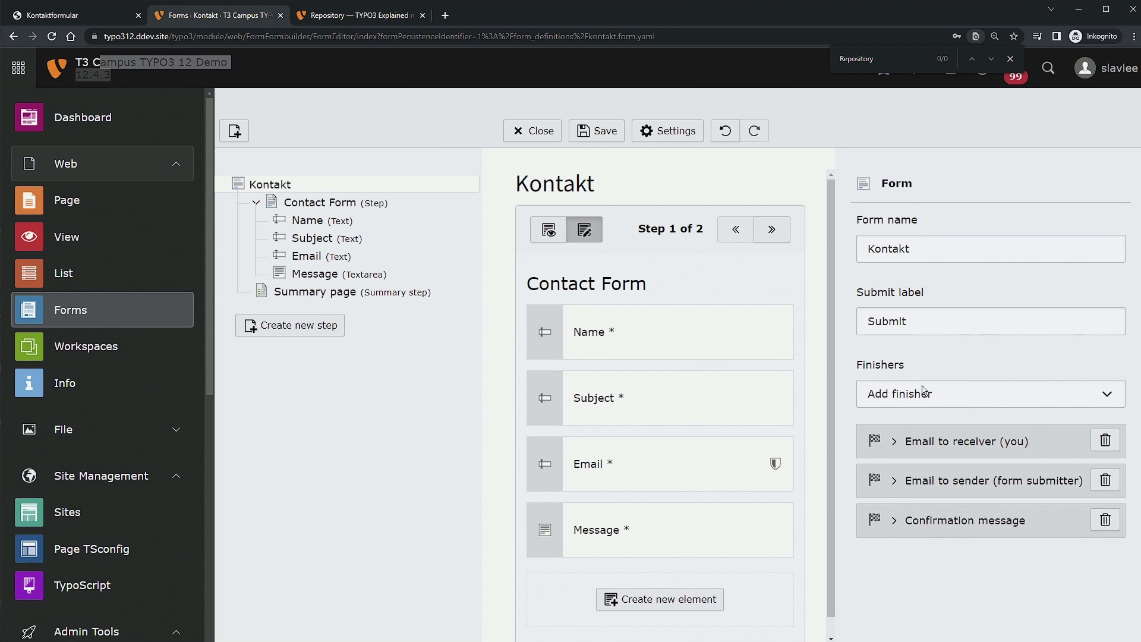
pyautogui.click(901, 523)
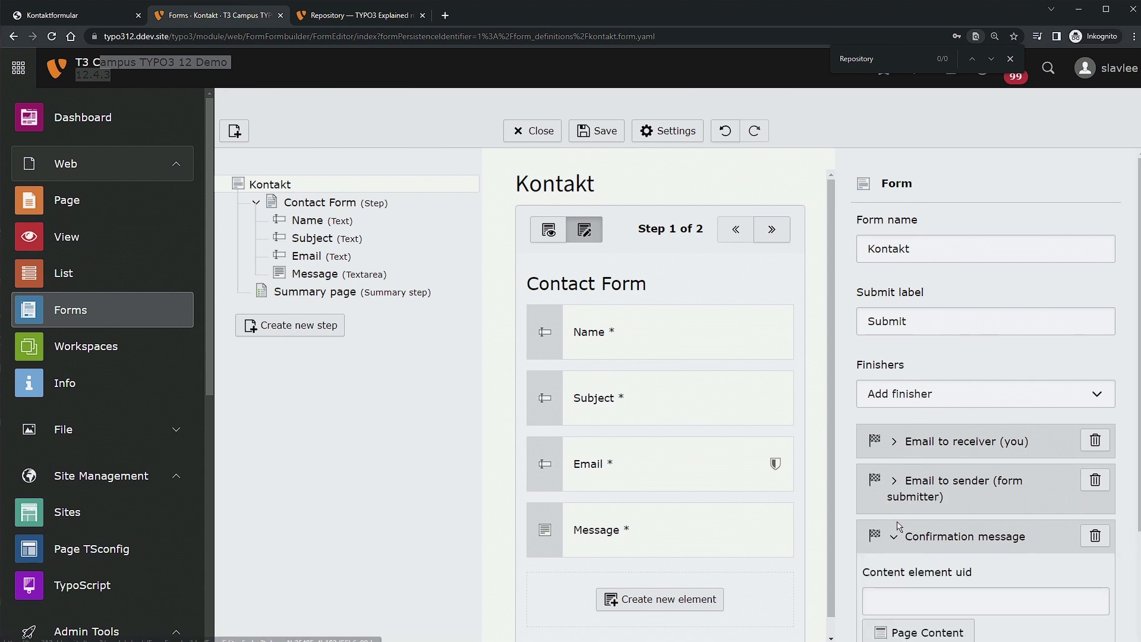
pyautogui.scroll(-2, 892, 535)
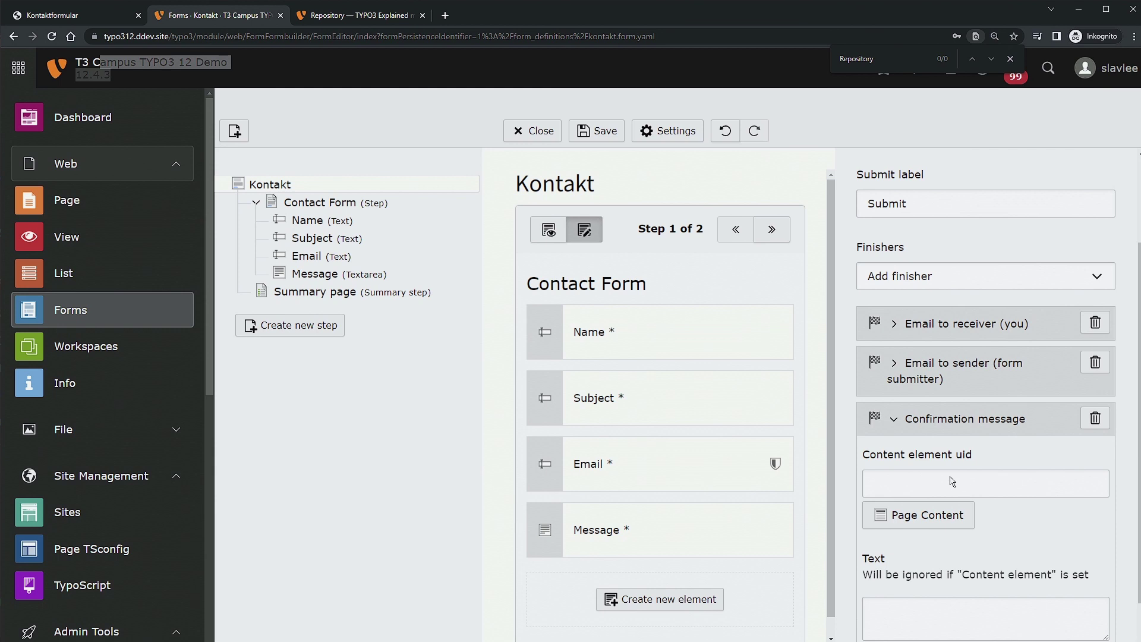
pyautogui.scroll(-1, 952, 481)
pyautogui.click(939, 559)
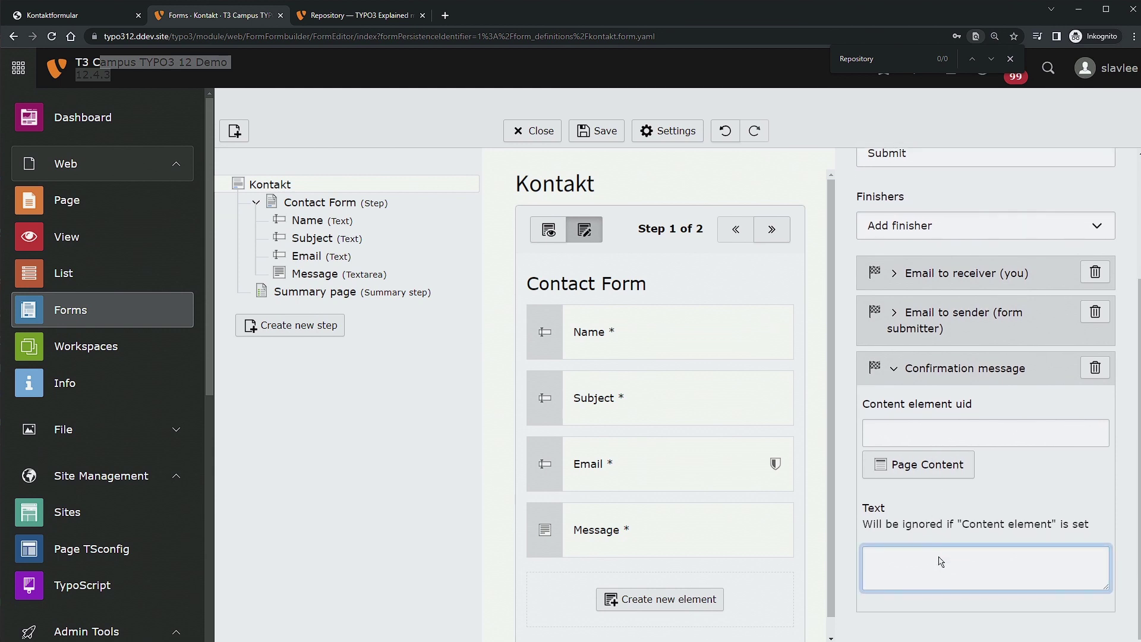
pyautogui.write('Thank you')
pyautogui.click(600, 132)
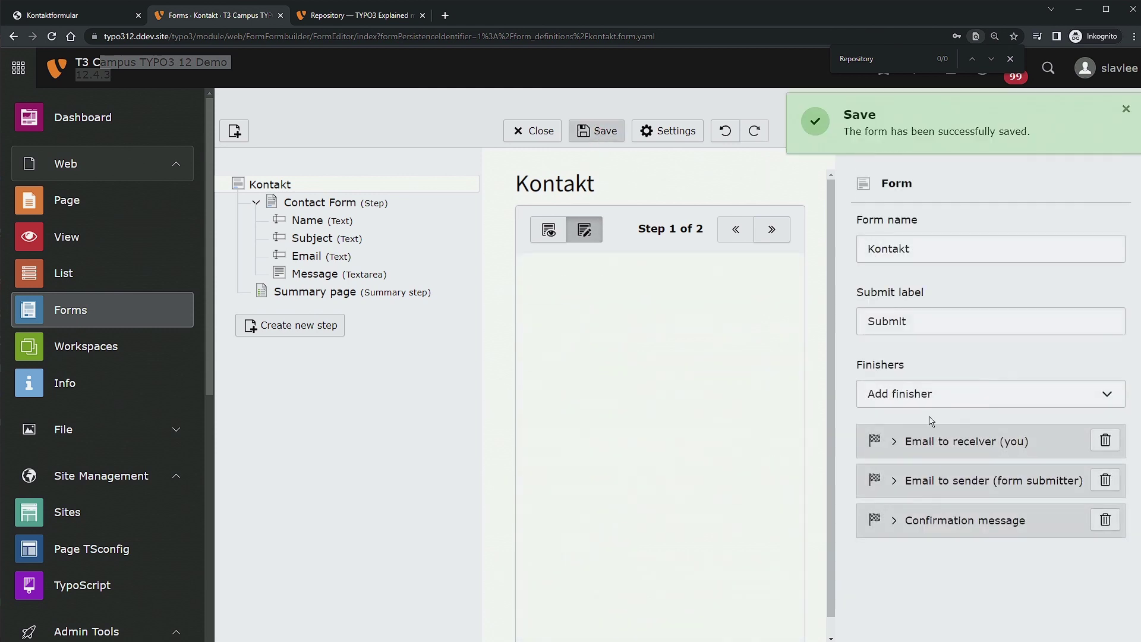
# Resubmit the form, see the 'Thank you' message, and find two new mails in MailHog (six total).
pyautogui.hotkey('ctrl', 'shift', 'Tab')
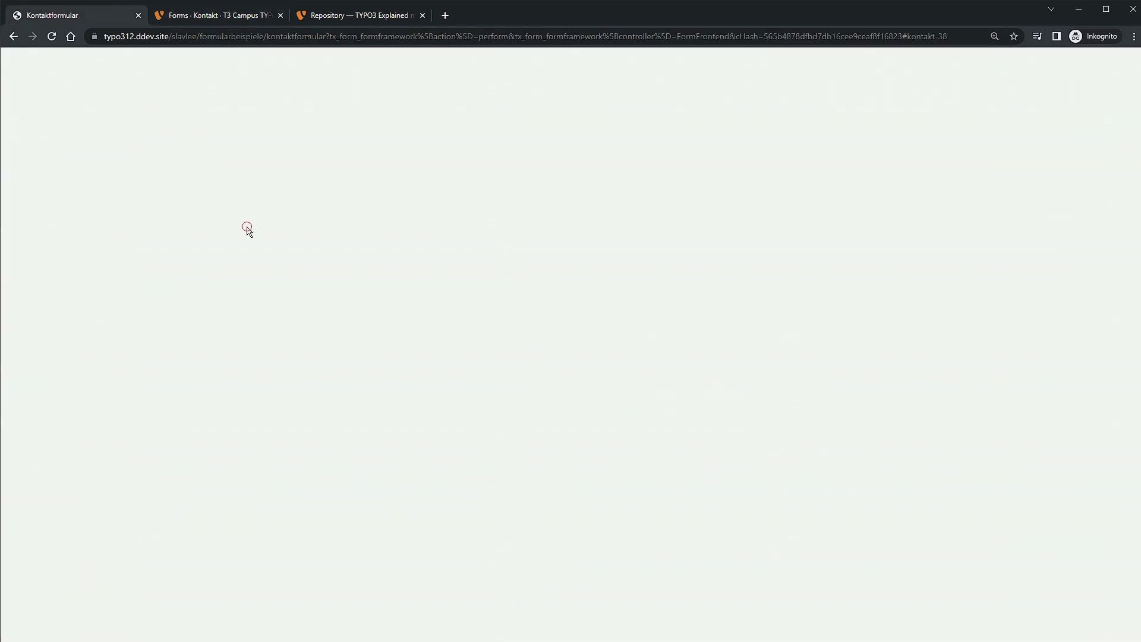
pyautogui.press('F5')
pyautogui.press('Return')
pyautogui.moveTo(273, 64); pyautogui.dragTo(616, 88)
pyautogui.click(616, 88)
pyautogui.click(285, 635)
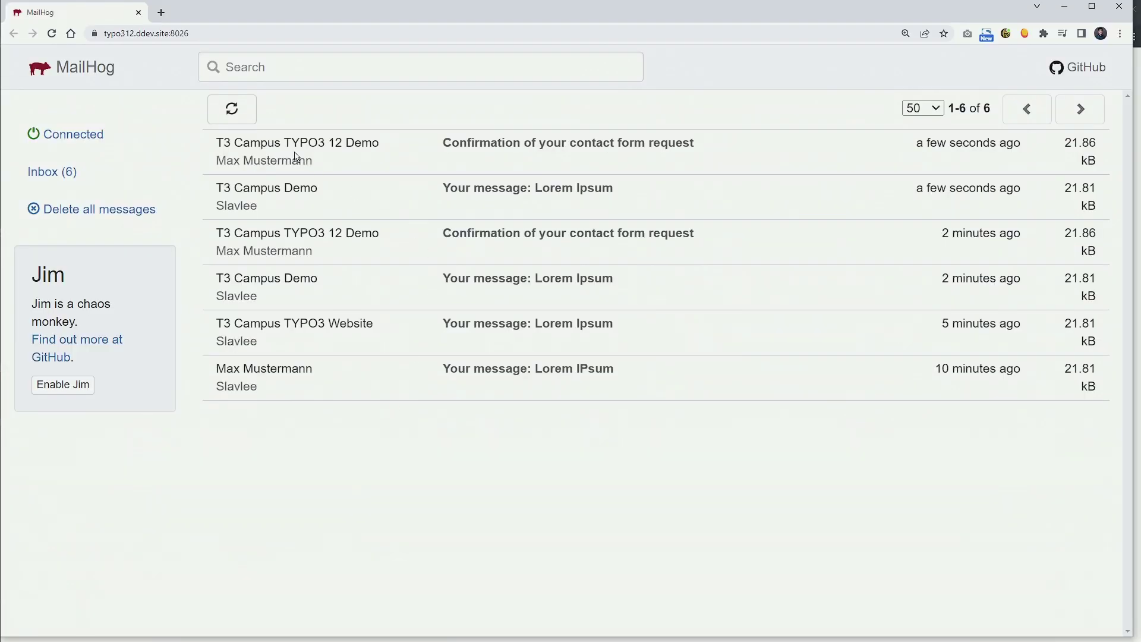
pyautogui.moveTo(916, 147); pyautogui.dragTo(1018, 197)
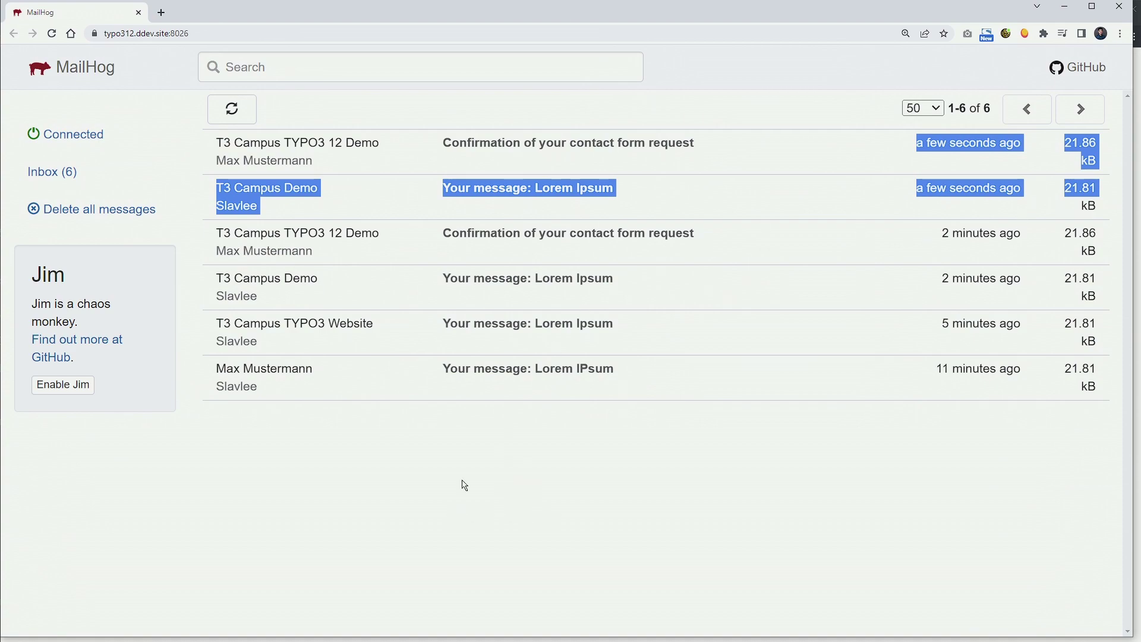